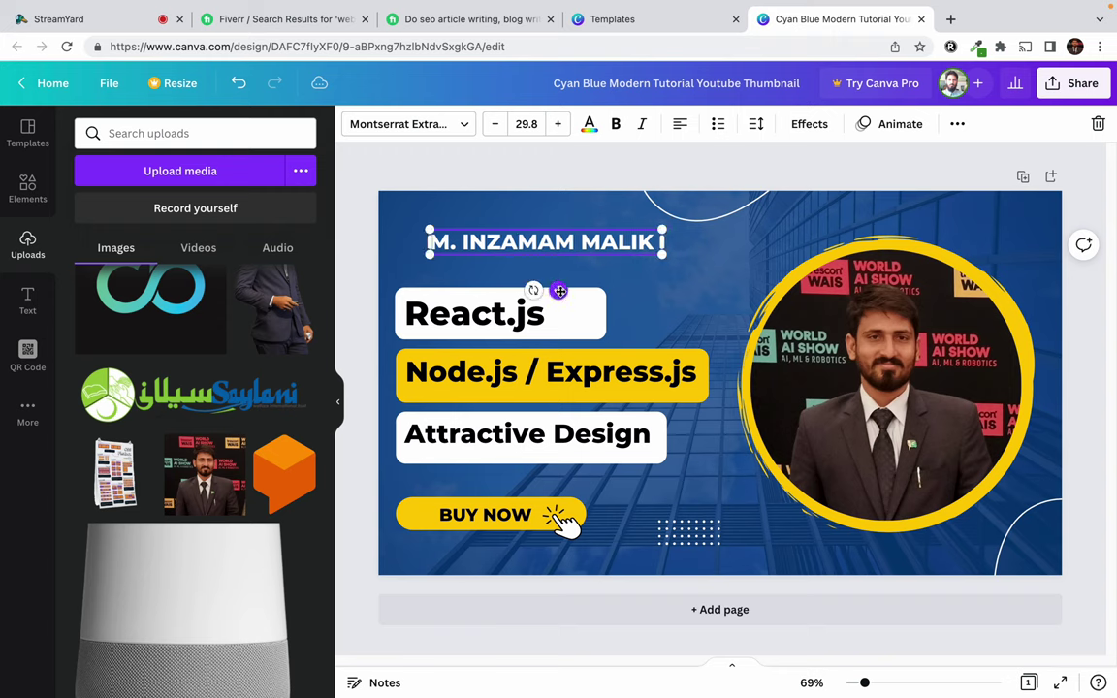
# - Align the name text with the edge of the React.js box and duplicate it directly below
pyautogui.moveTo(560, 291); pyautogui.dragTo(527, 276)
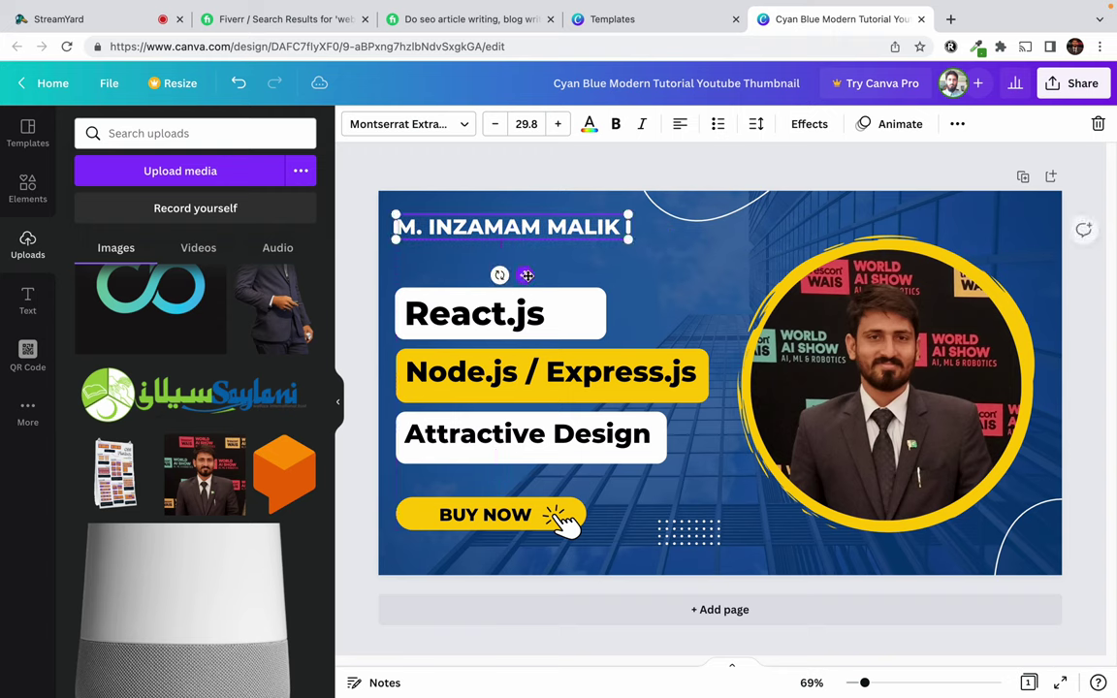
pyautogui.moveTo(477, 226); pyautogui.dragTo(475, 250)
pyautogui.doubleClick(470, 251)
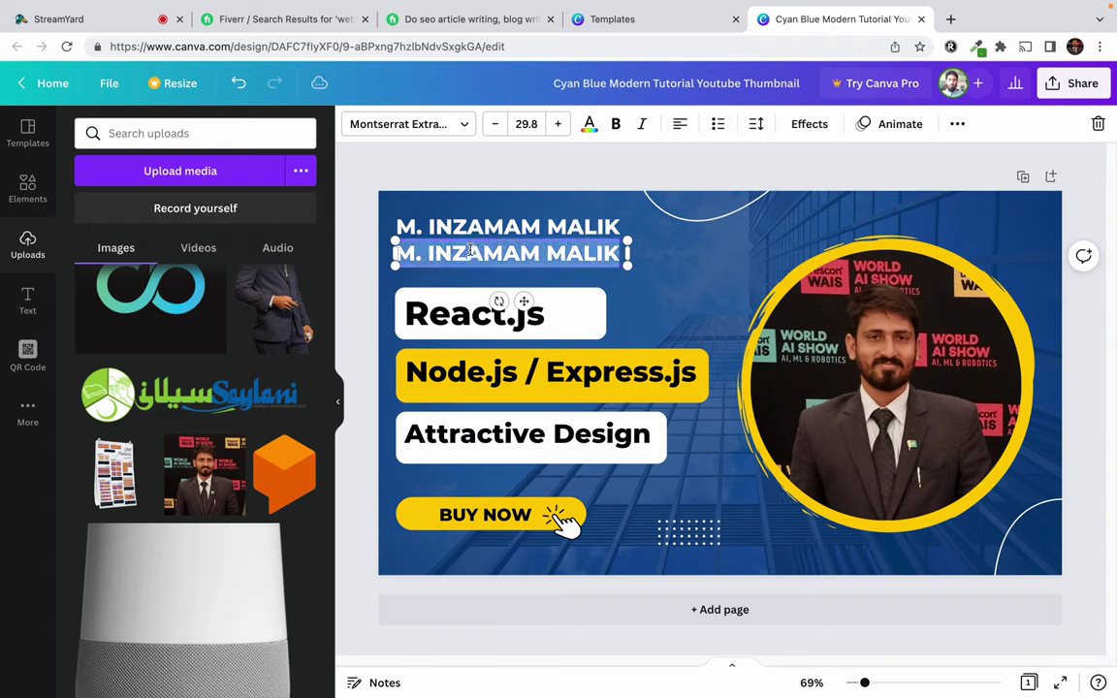
pyautogui.write('PRO FREELANCER')
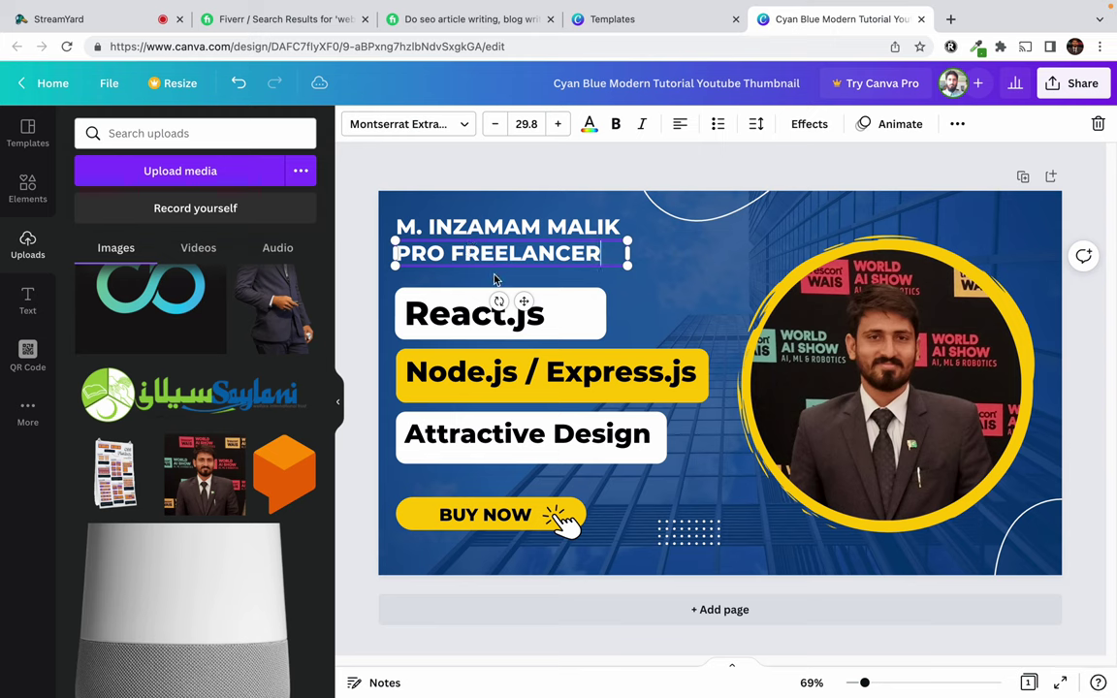
pyautogui.press('super+z')
pyautogui.press('super+z')
pyautogui.press('super+z')
pyautogui.press('super+z')
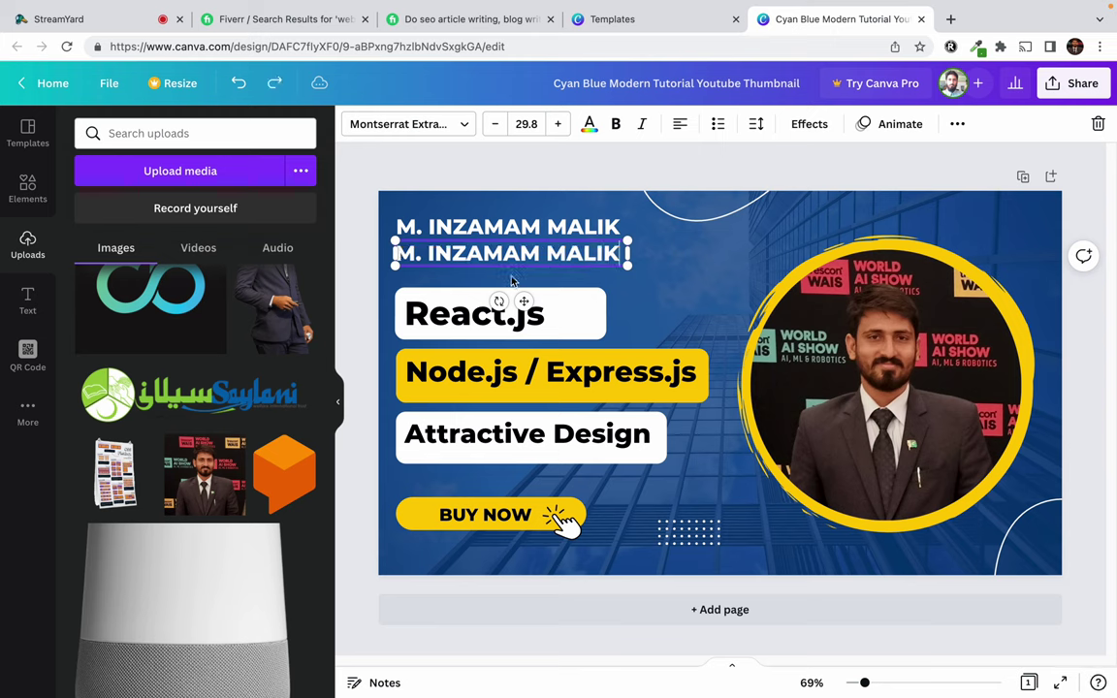
# - Replace the upper name line with "PRO FREELANCER" and colour it with the document's yellow
pyautogui.click(504, 234)
pyautogui.click(505, 233)
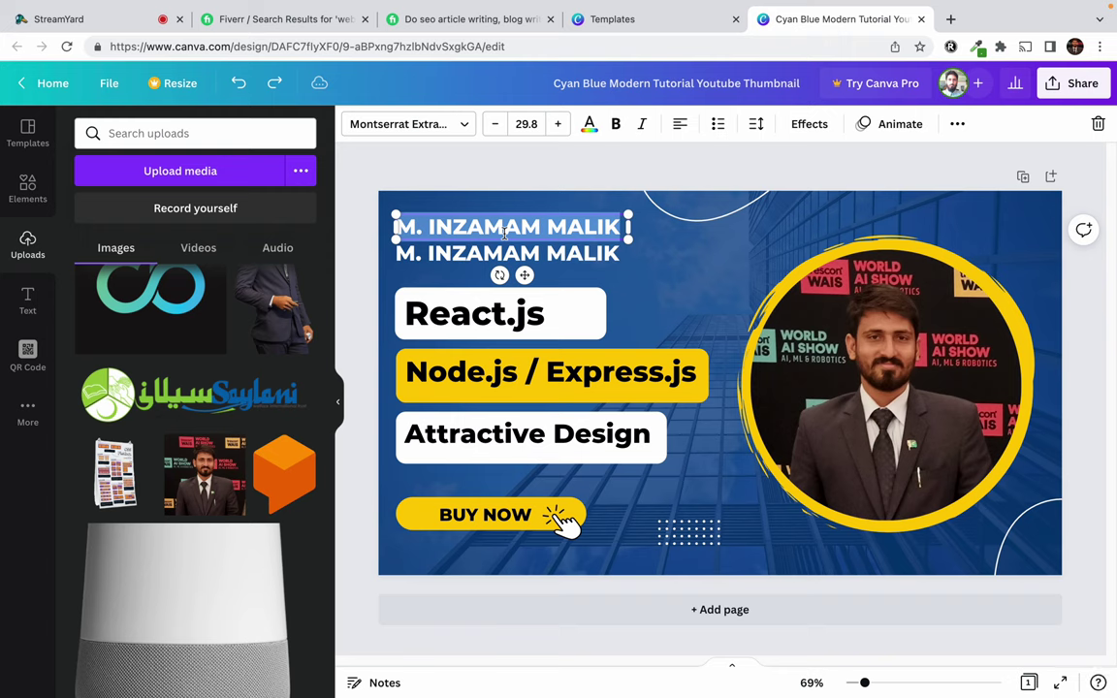
pyautogui.write('PRO FREELANCER')
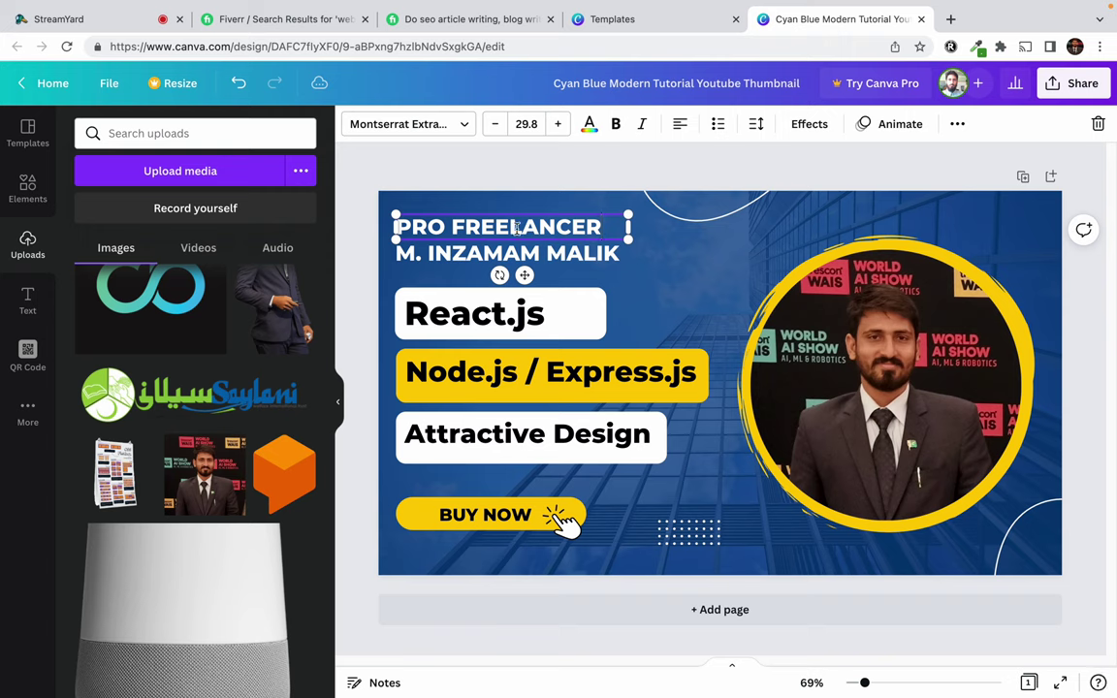
pyautogui.press('super+a')
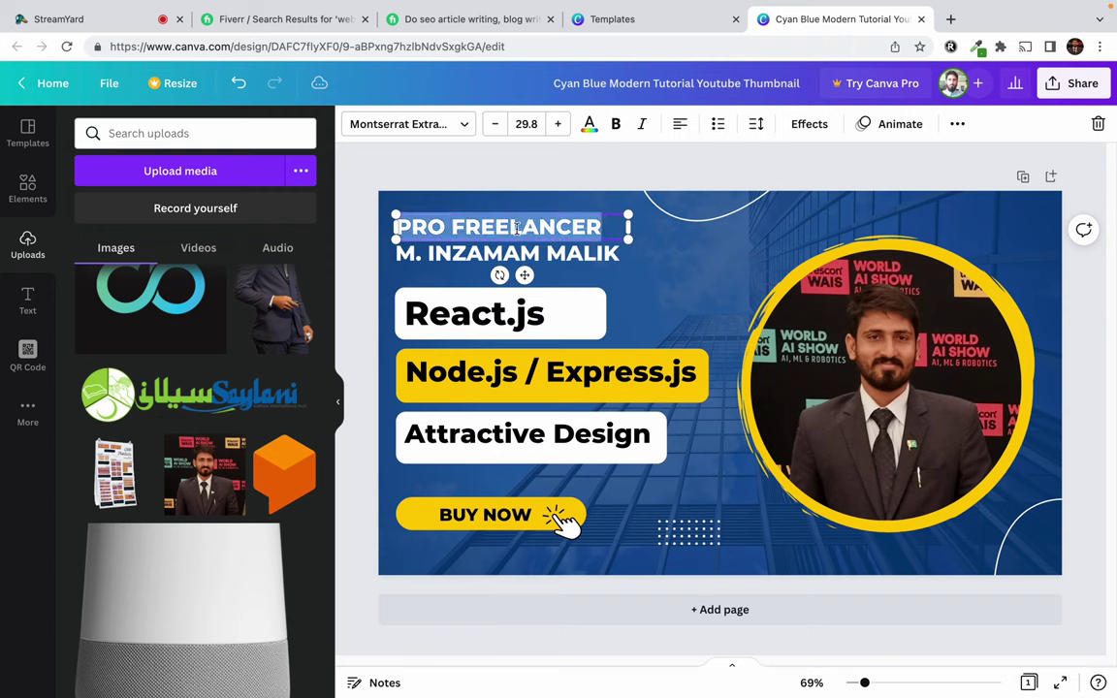
pyautogui.click(589, 124)
pyautogui.click(217, 207)
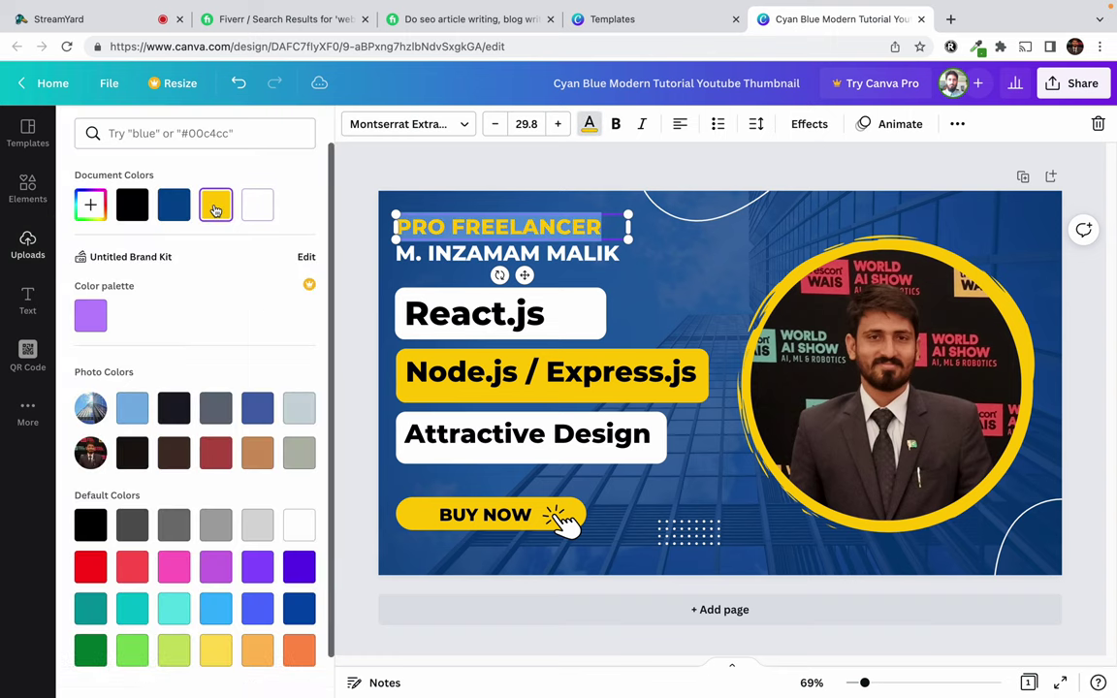
pyautogui.click(667, 273)
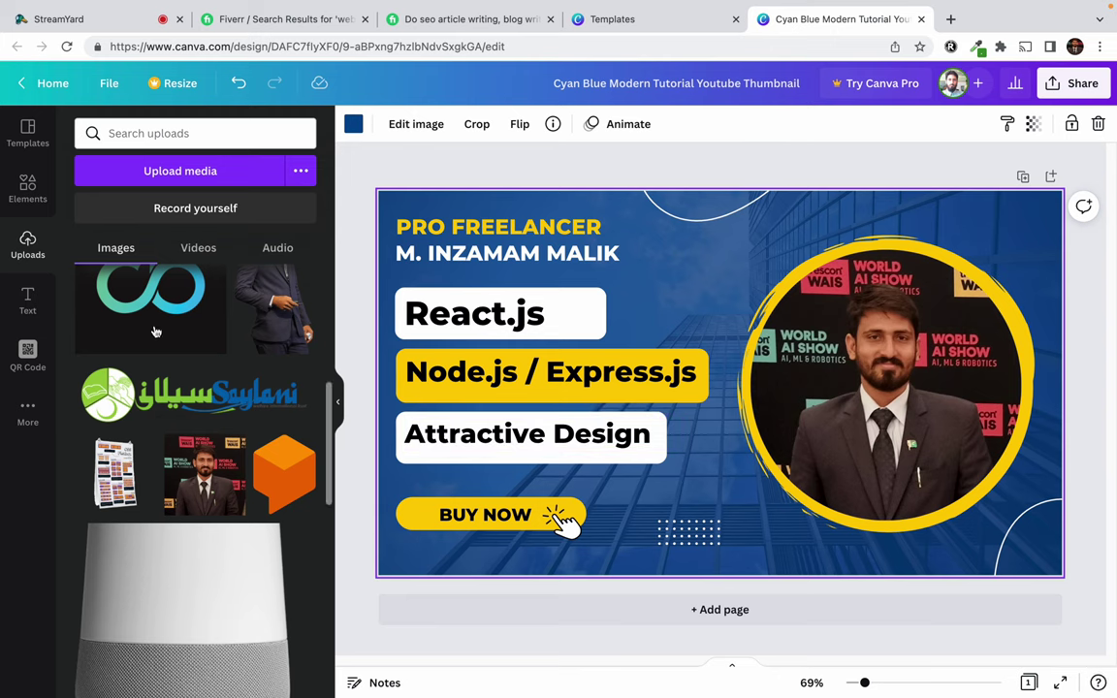
# - Find the frame elements and add the desktop monitor frame near the upper middle of the thumbnail
pyautogui.scroll(3, 146, 502)
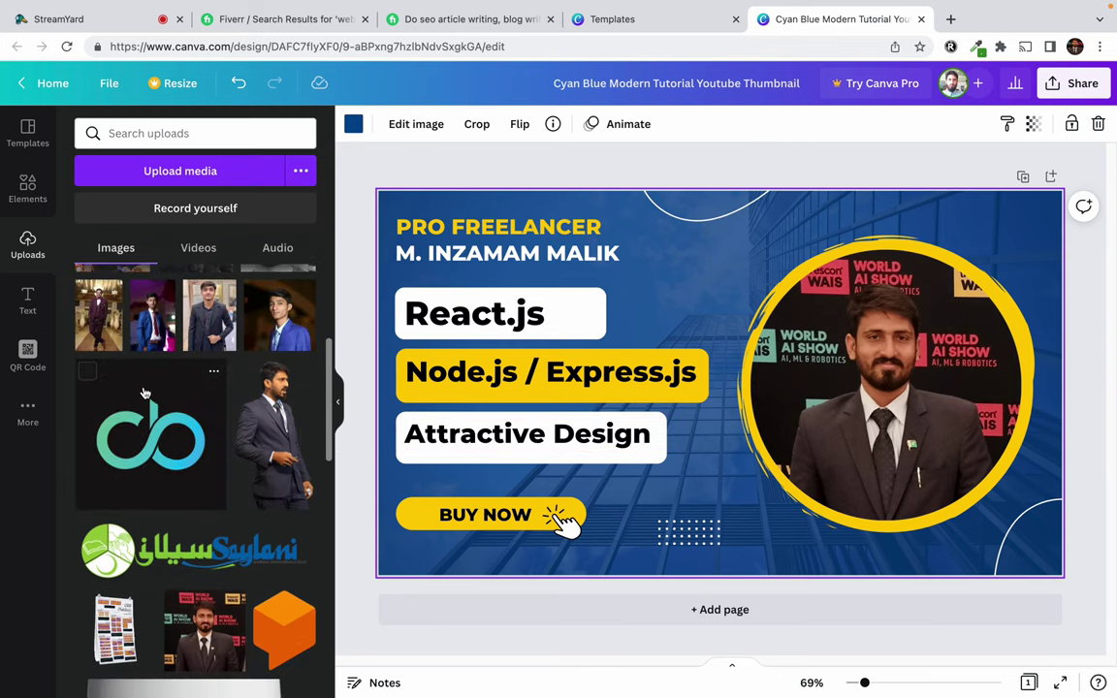
pyautogui.moveTo(140, 425); pyautogui.dragTo(53, 366)
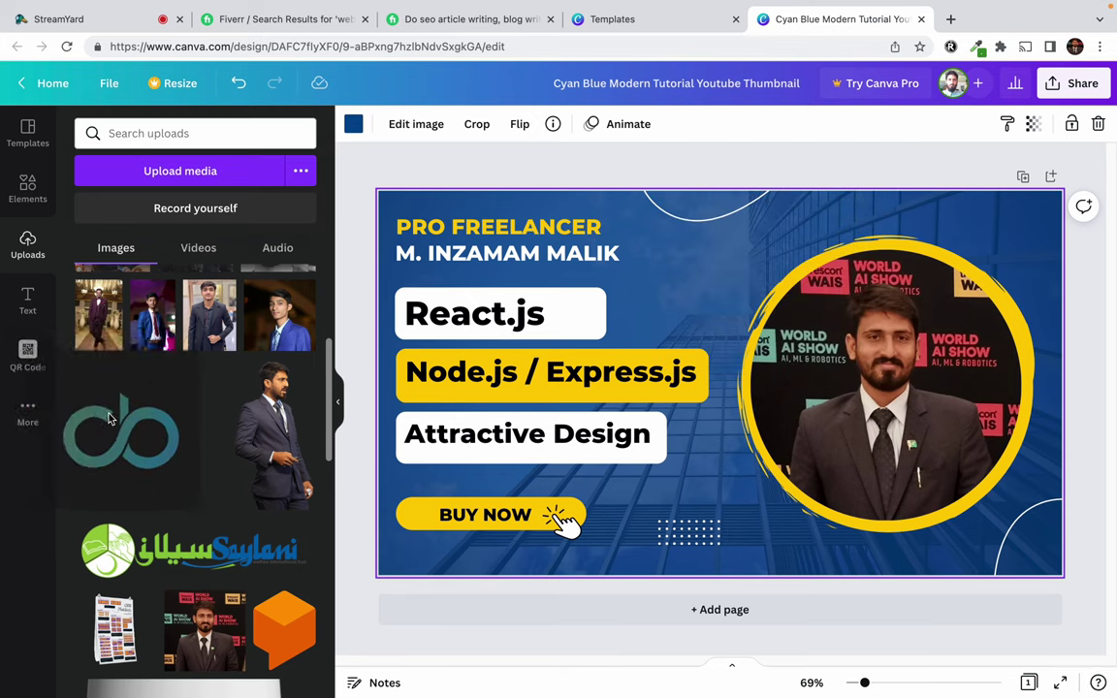
pyautogui.click(25, 190)
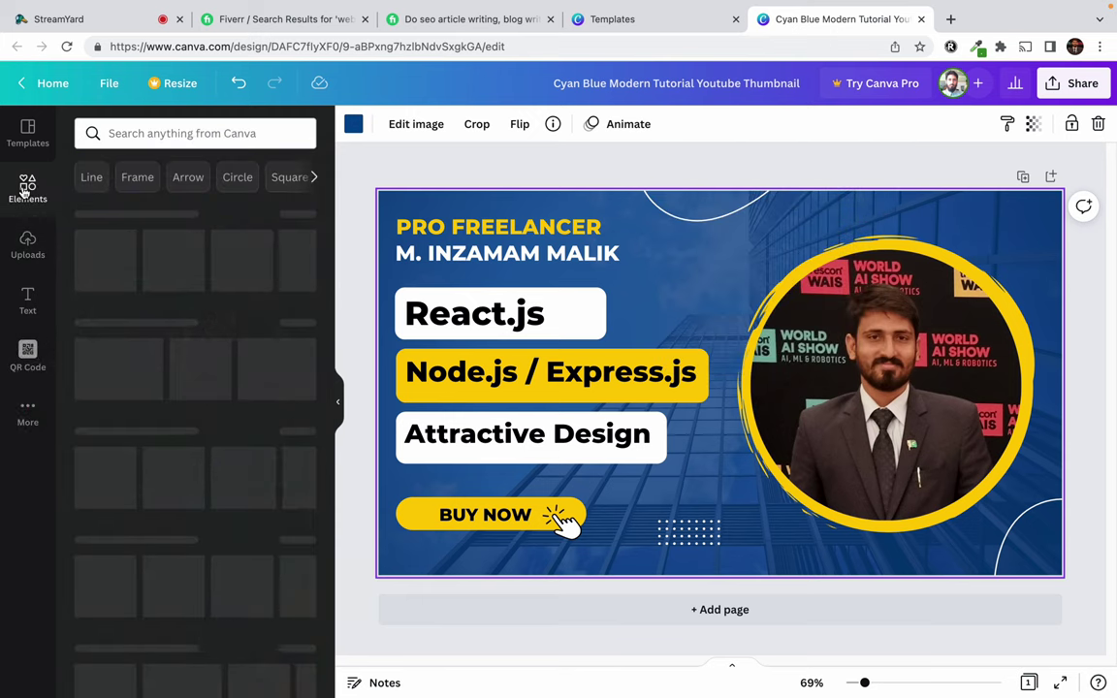
pyautogui.click(134, 178)
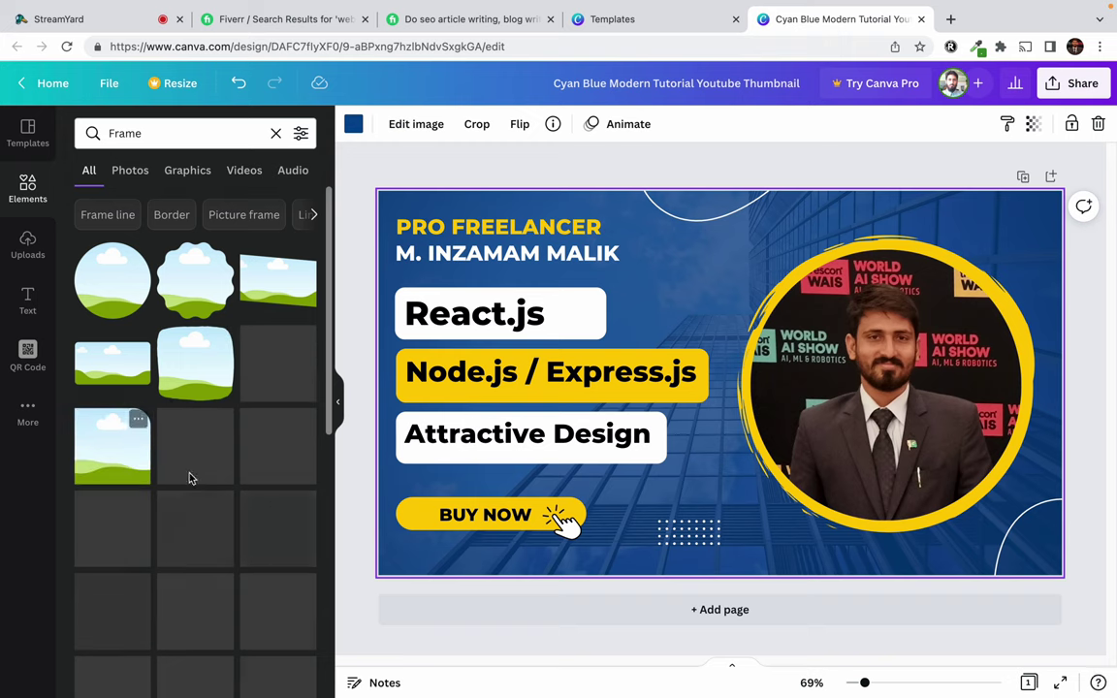
pyautogui.scroll(-5, 194, 436)
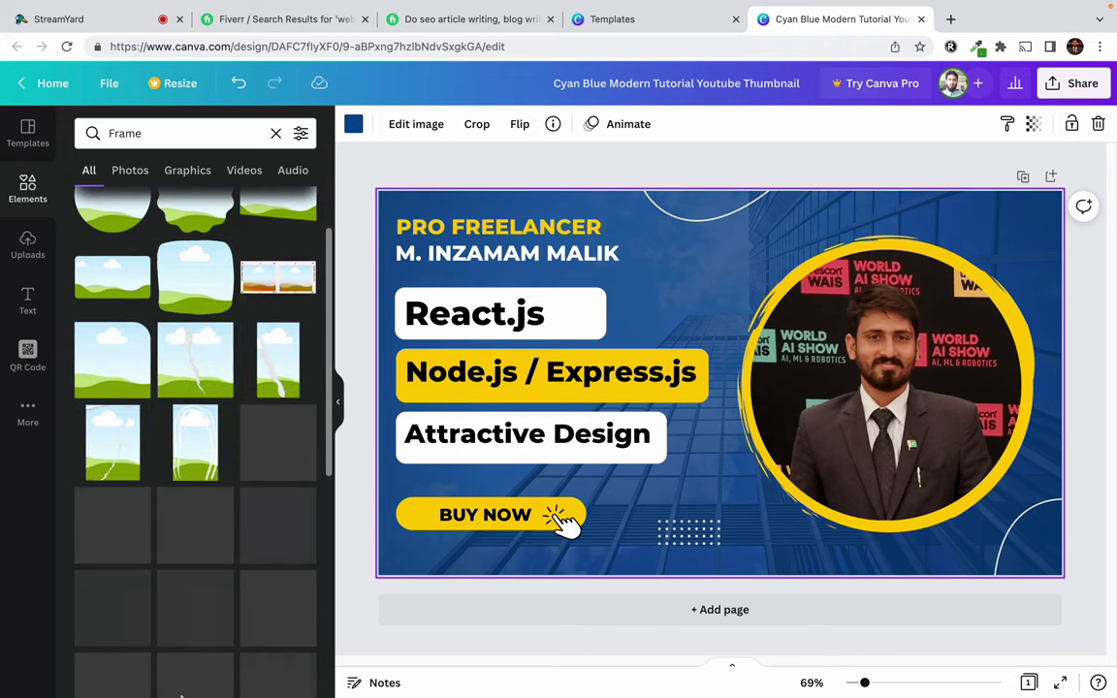
pyautogui.scroll(1, 181, 694)
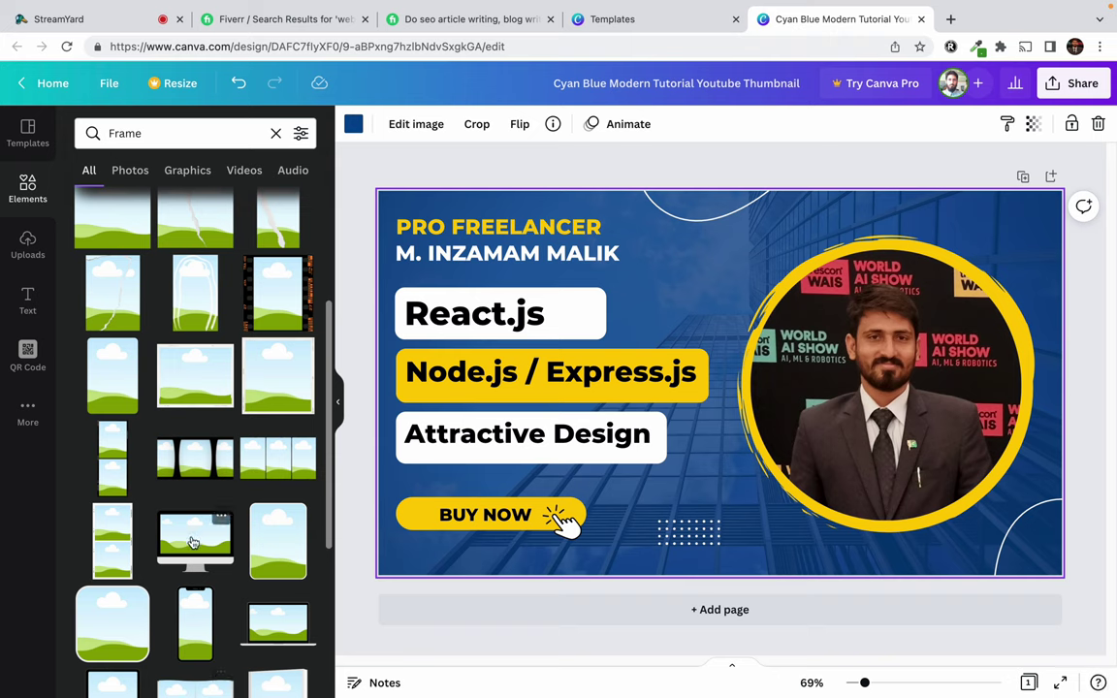
pyautogui.moveTo(193, 543); pyautogui.dragTo(667, 222)
# - Shrink the monitor frame and position it between the heading text and the circular portrait
pyautogui.moveTo(634, 183); pyautogui.dragTo(729, 259)
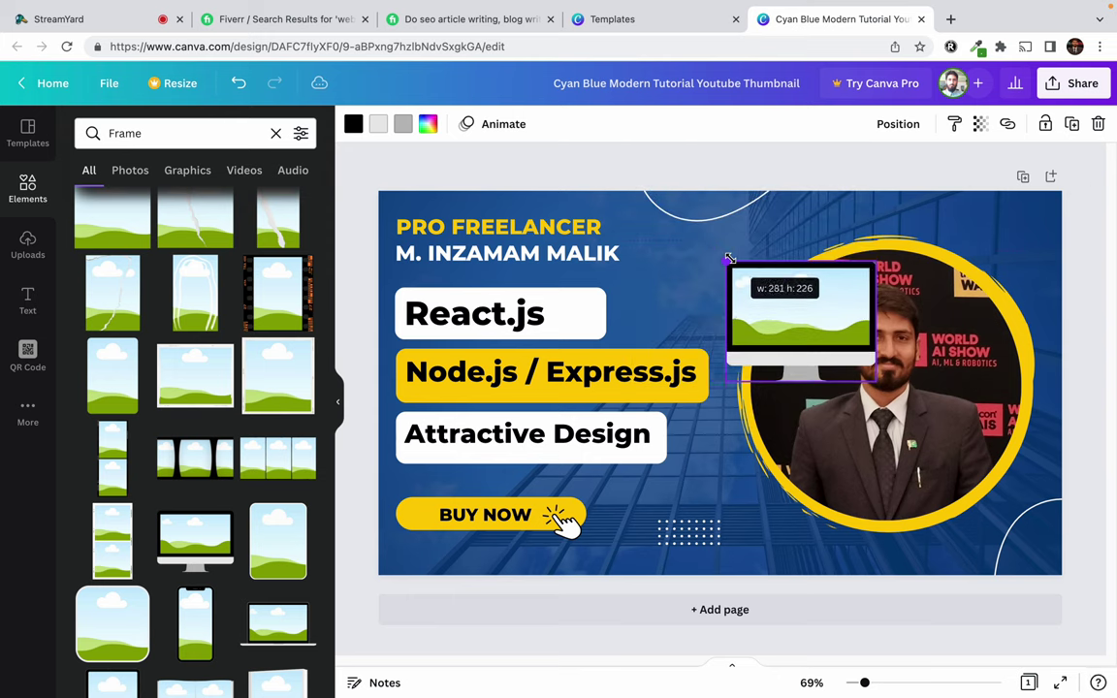
pyautogui.moveTo(807, 313); pyautogui.dragTo(720, 251)
pyautogui.moveTo(637, 191); pyautogui.dragTo(663, 215)
pyautogui.moveTo(718, 243); pyautogui.dragTo(702, 234)
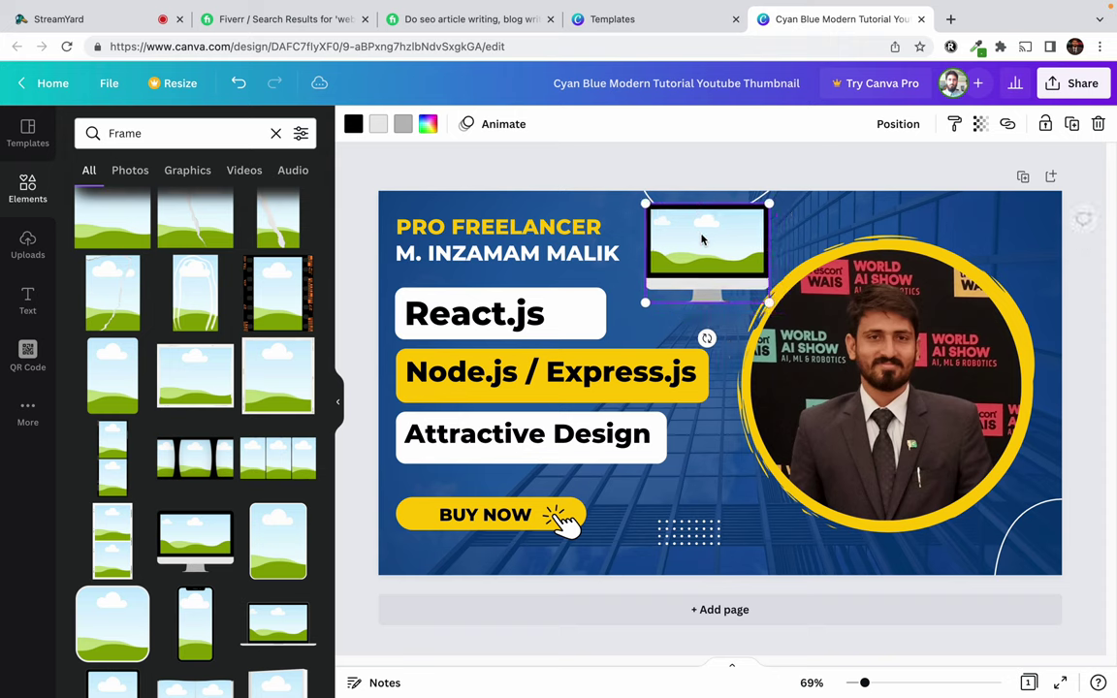
# - Fill the monitor frame with the uploaded teal-green infinity-style logo and deselect it
pyautogui.click(29, 245)
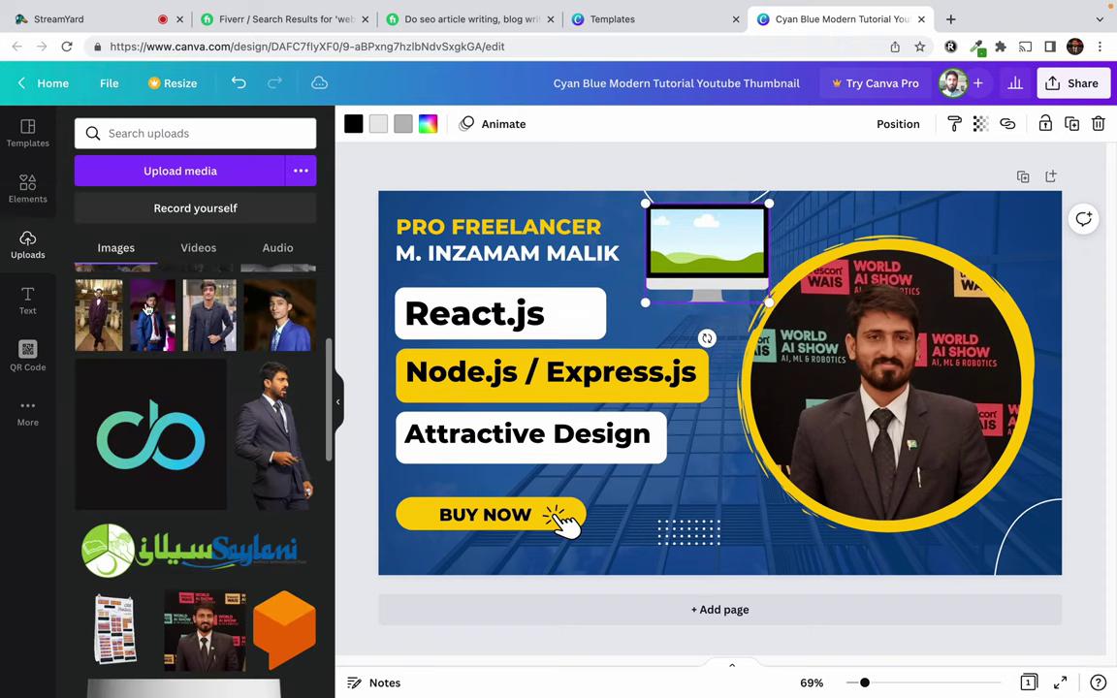
pyautogui.moveTo(152, 412); pyautogui.dragTo(718, 248)
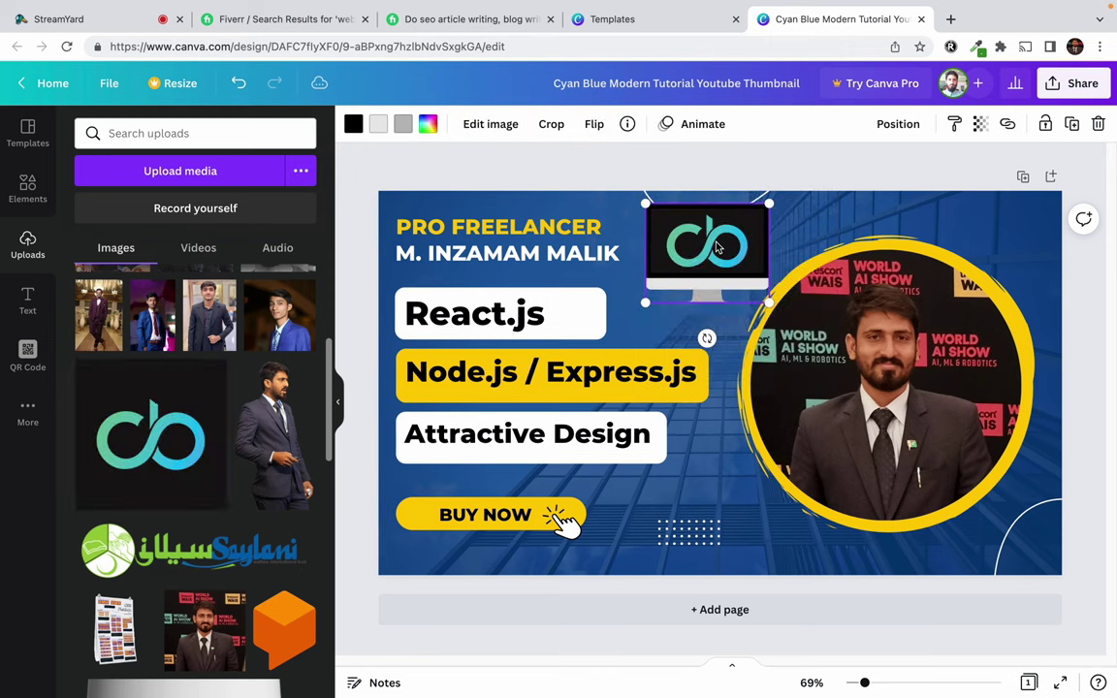
pyautogui.click(523, 578)
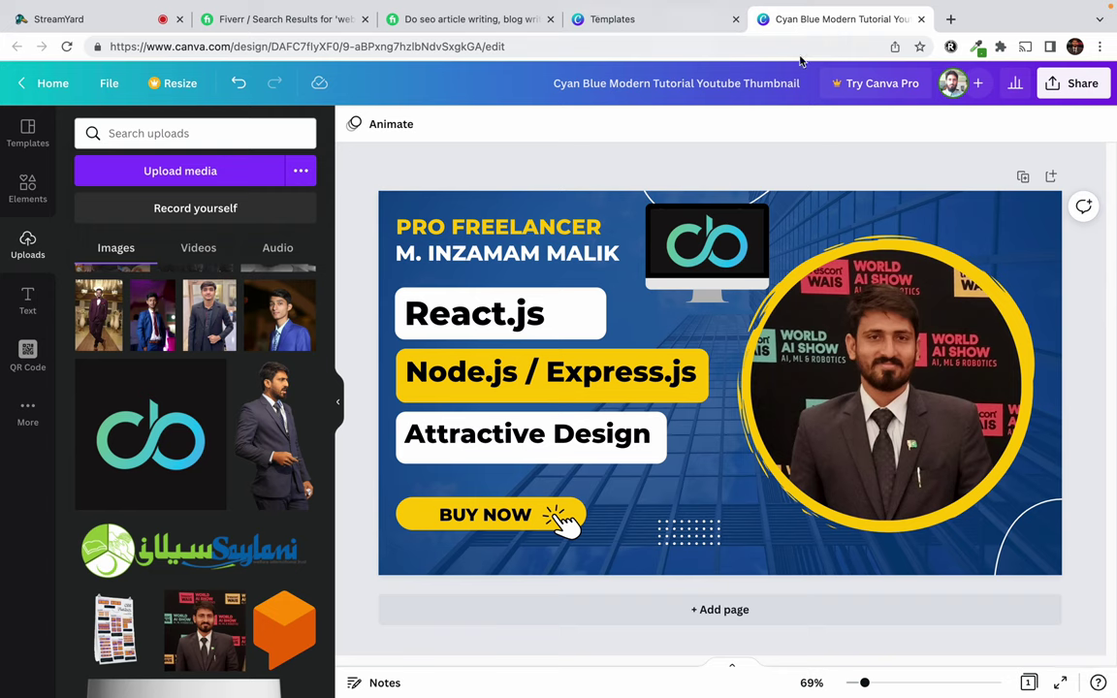
# - Look through the uploaded images, then search Google Images for "react logo" in a new browser tab
pyautogui.scroll(-10, 260, 335)
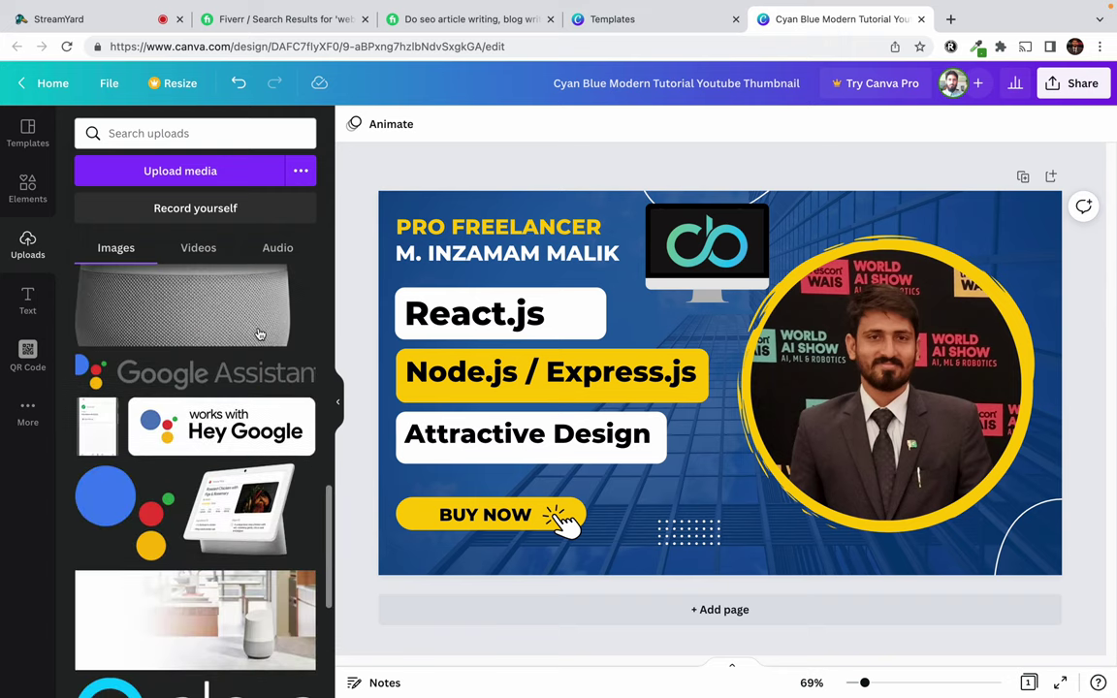
pyautogui.scroll(-3, 260, 335)
pyautogui.scroll(8, 157, 563)
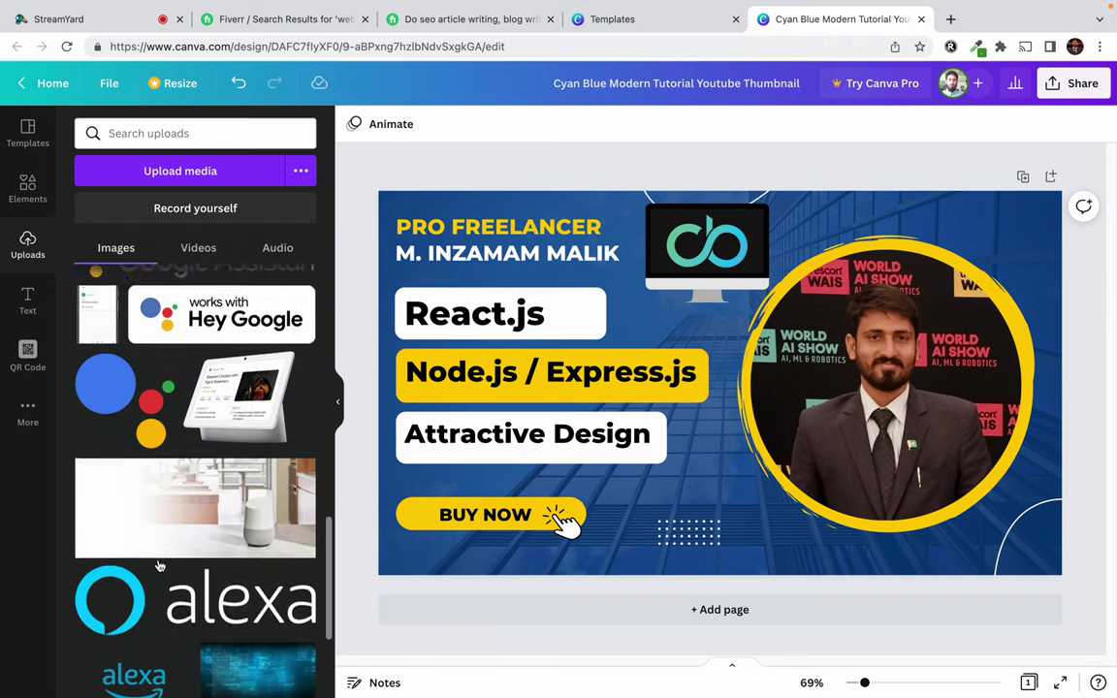
pyautogui.click(952, 19)
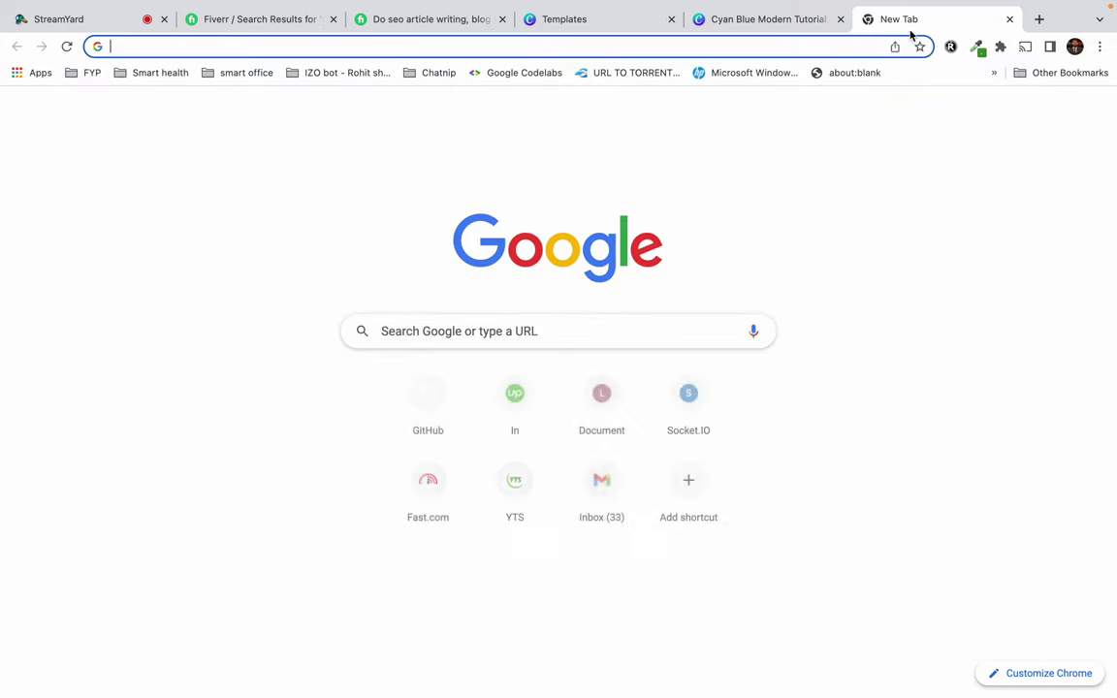
pyautogui.write('react logo')
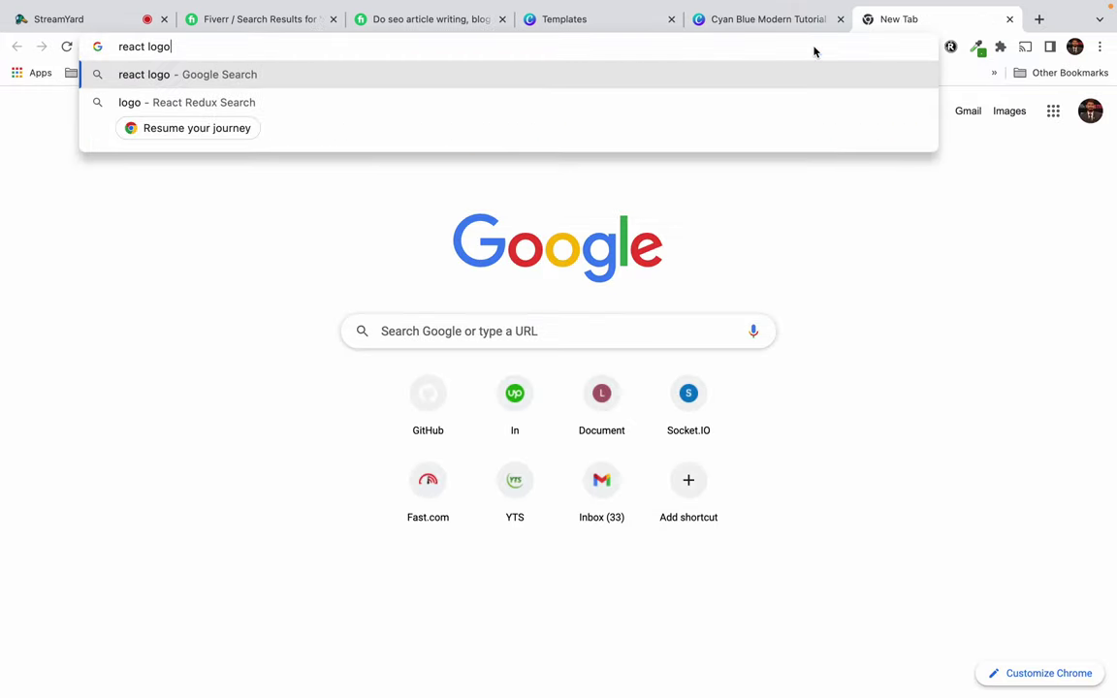
pyautogui.press('Return')
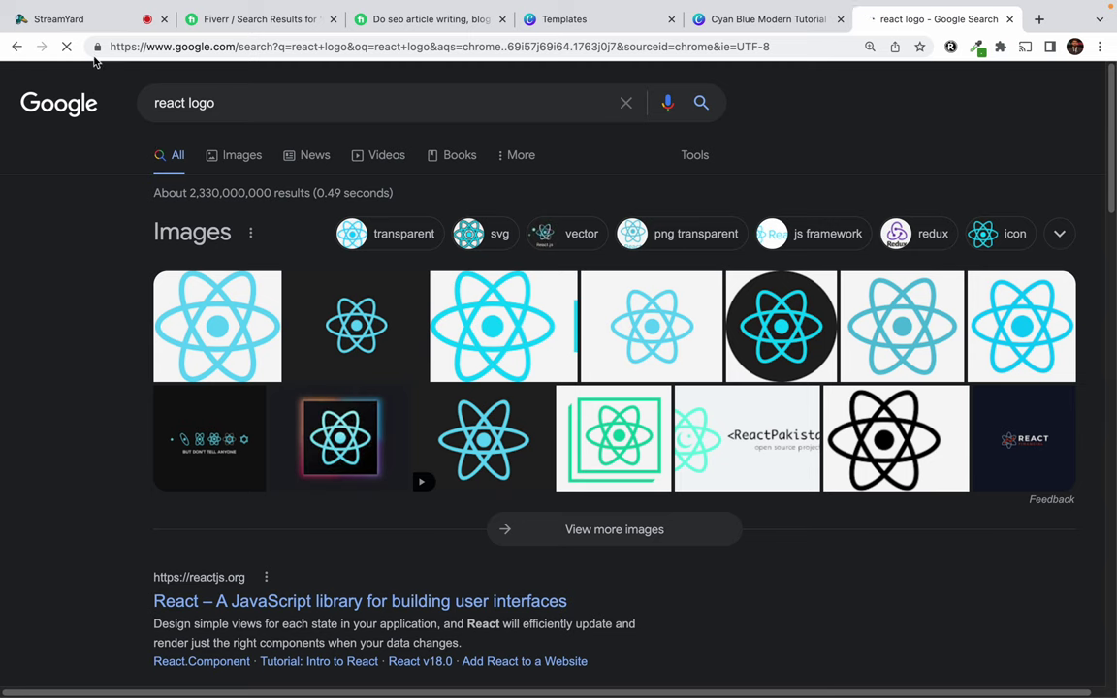
pyautogui.click(90, 21)
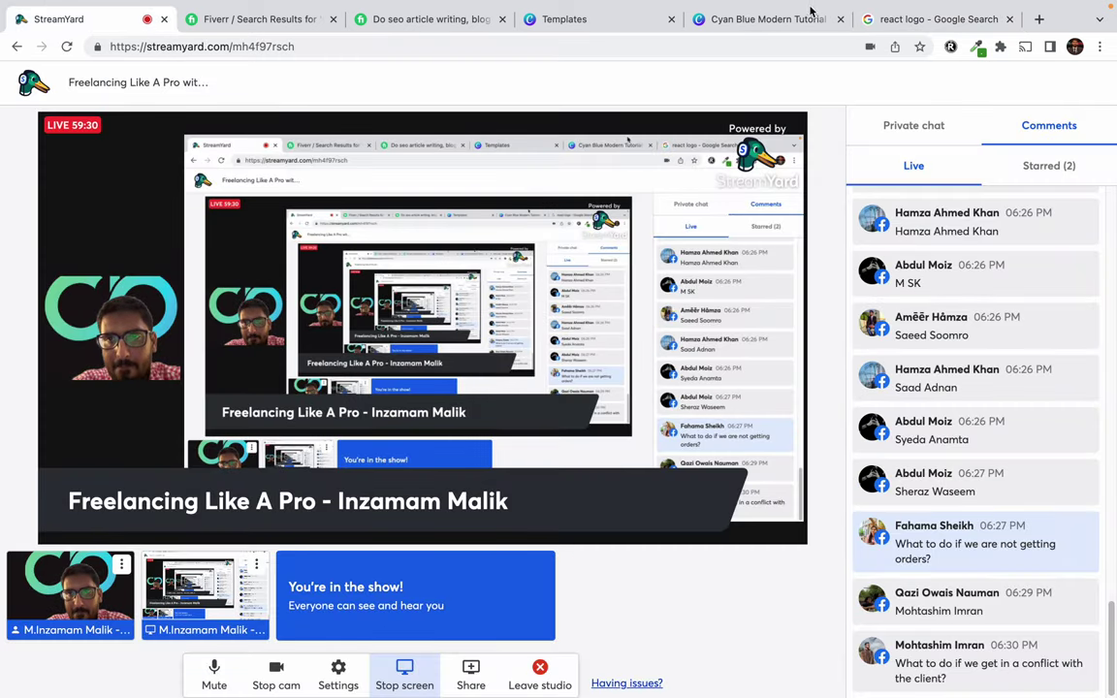
pyautogui.click(874, 19)
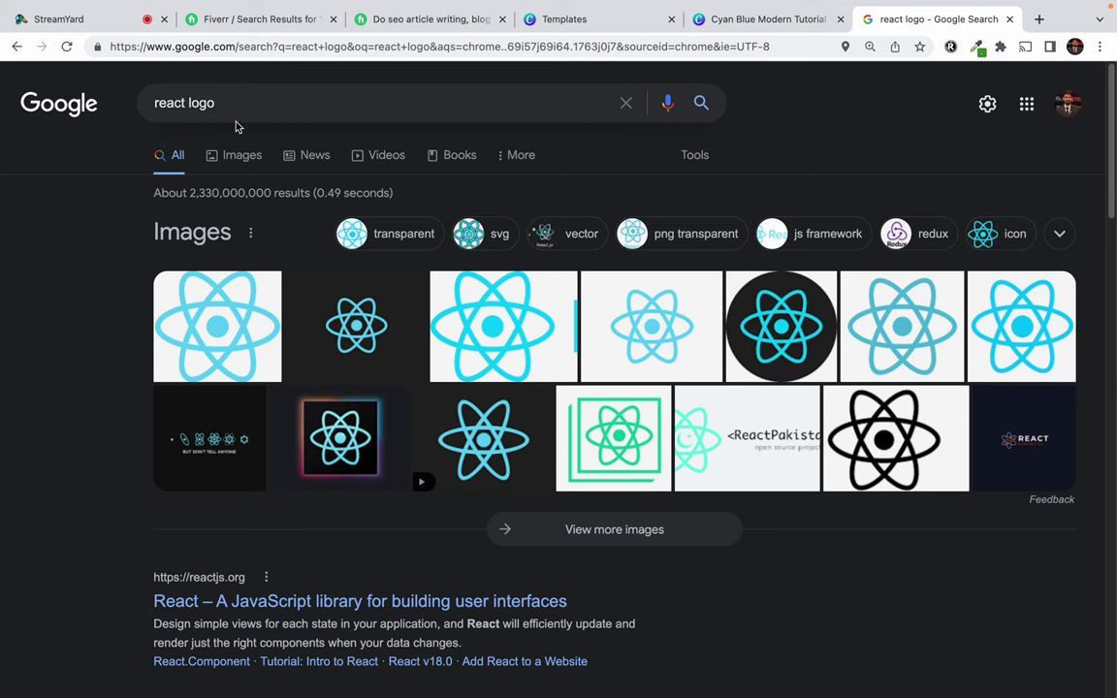
pyautogui.click(226, 161)
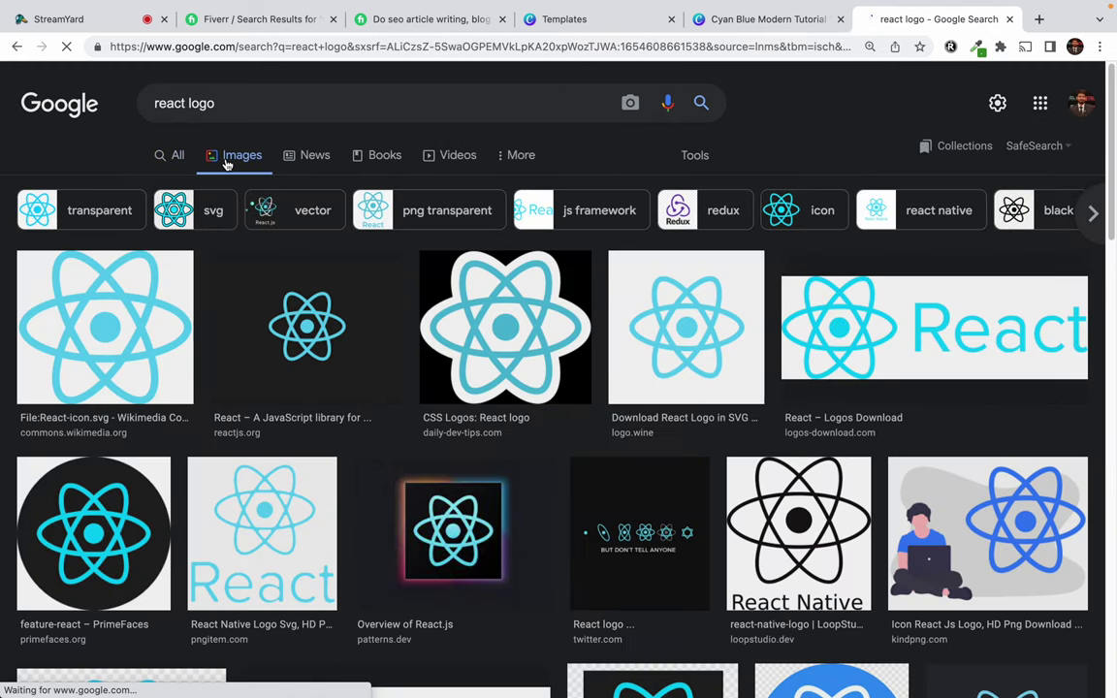
# - Preview the React logos from Wikimedia Commons, Logo.wine and reactjs.org and check their backgrounds
pyautogui.click(163, 314)
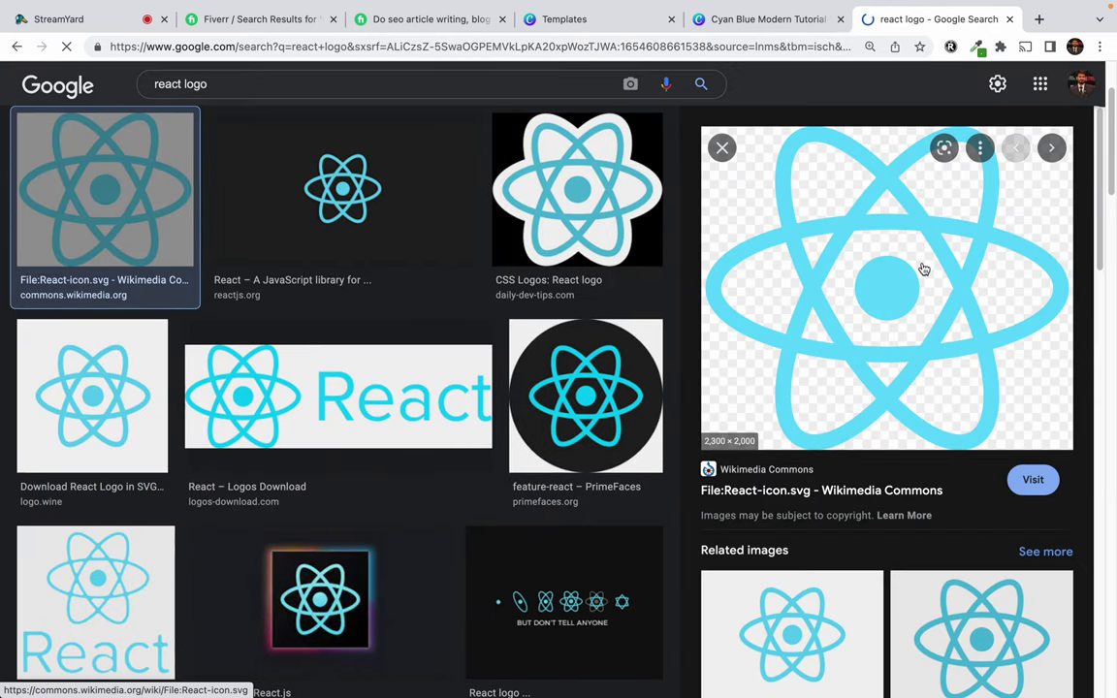
pyautogui.moveTo(924, 269); pyautogui.dragTo(495, 452)
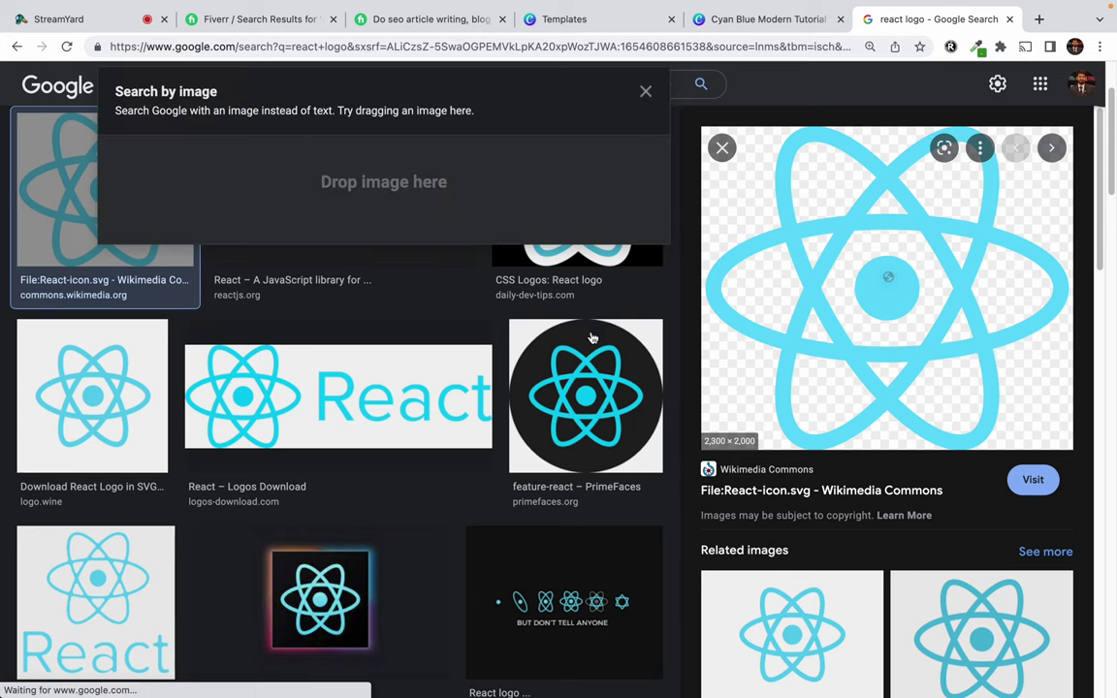
pyautogui.moveTo(592, 336); pyautogui.dragTo(257, 294)
pyautogui.click(77, 408)
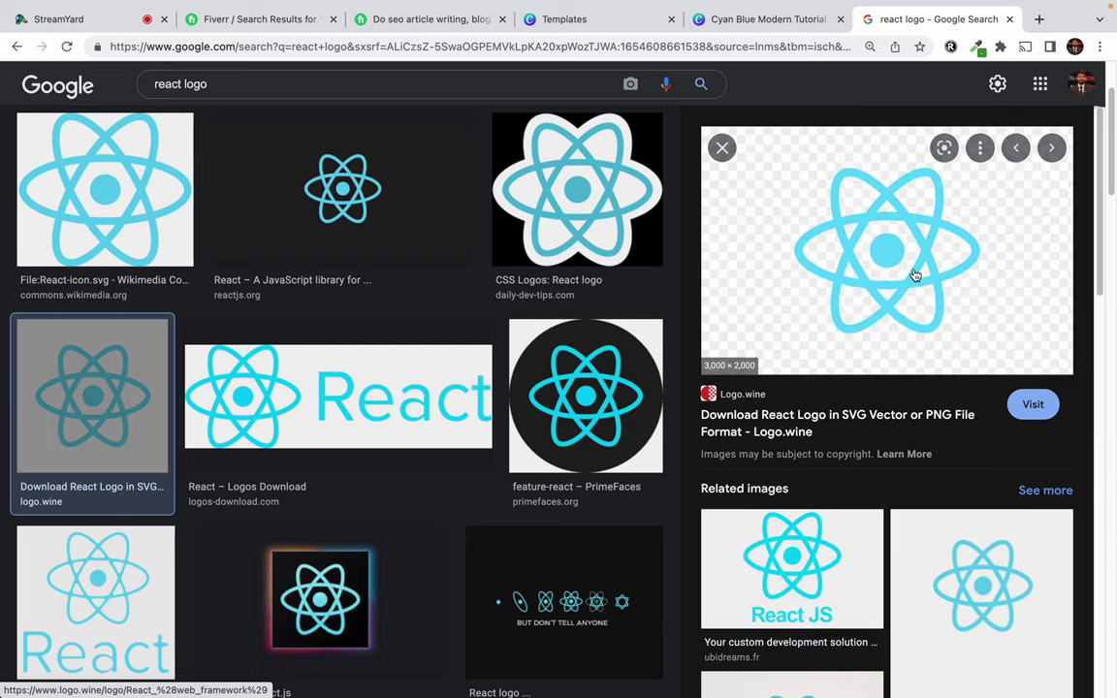
pyautogui.moveTo(912, 245); pyautogui.dragTo(881, 323)
pyautogui.moveTo(862, 376); pyautogui.dragTo(795, 100)
pyautogui.scroll(3, 795, 99)
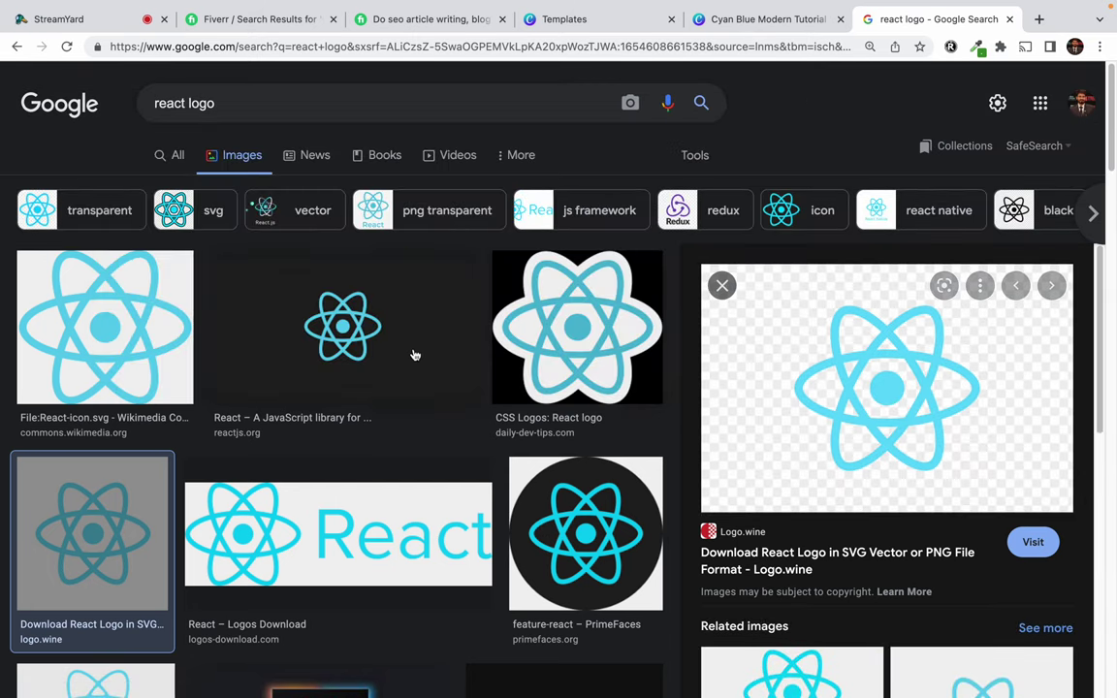
pyautogui.click(341, 335)
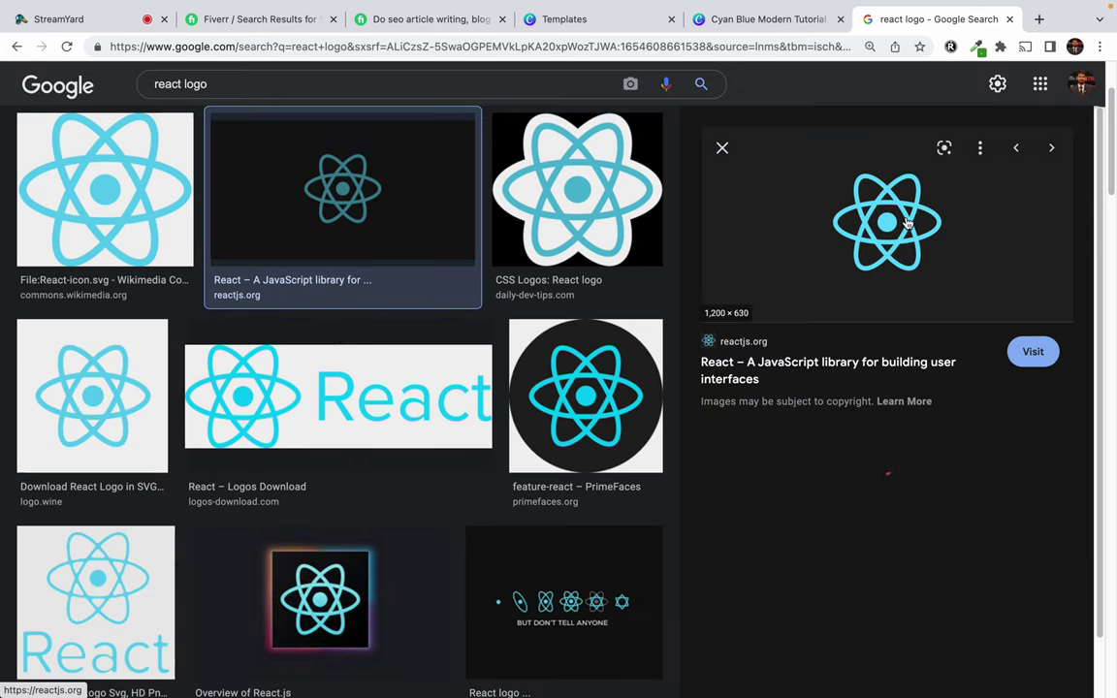
pyautogui.moveTo(893, 235); pyautogui.dragTo(231, 85)
# - Refine the image search to "react logo png"
pyautogui.click(232, 85)
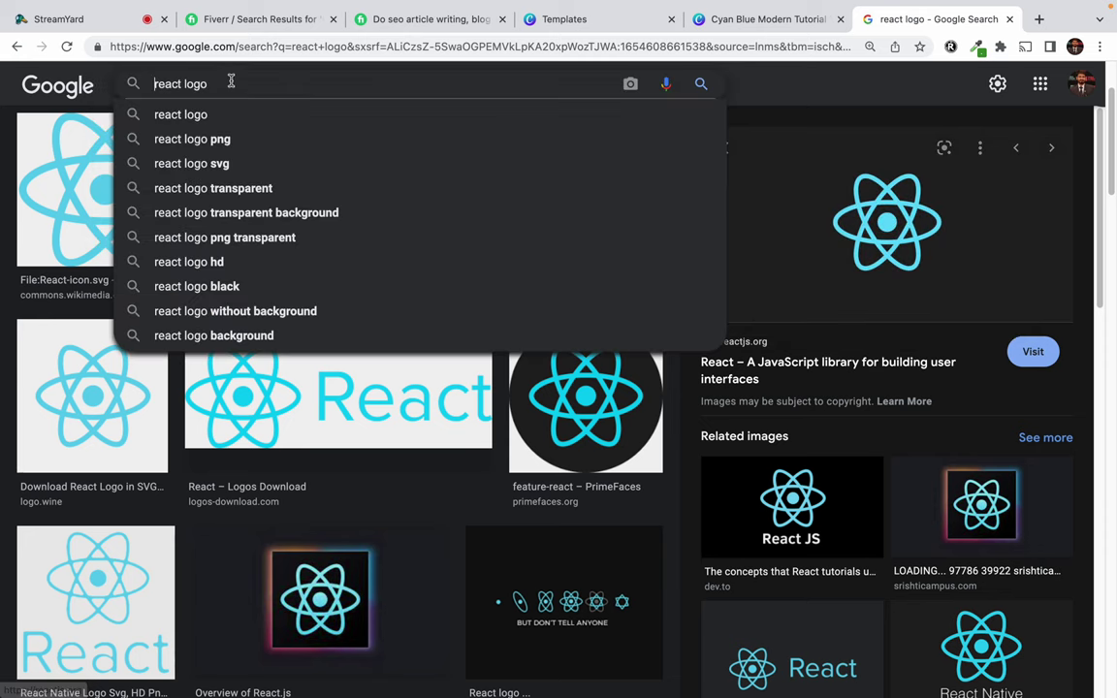
pyautogui.press('Down')
pyautogui.press('Down')
pyautogui.press('Return')
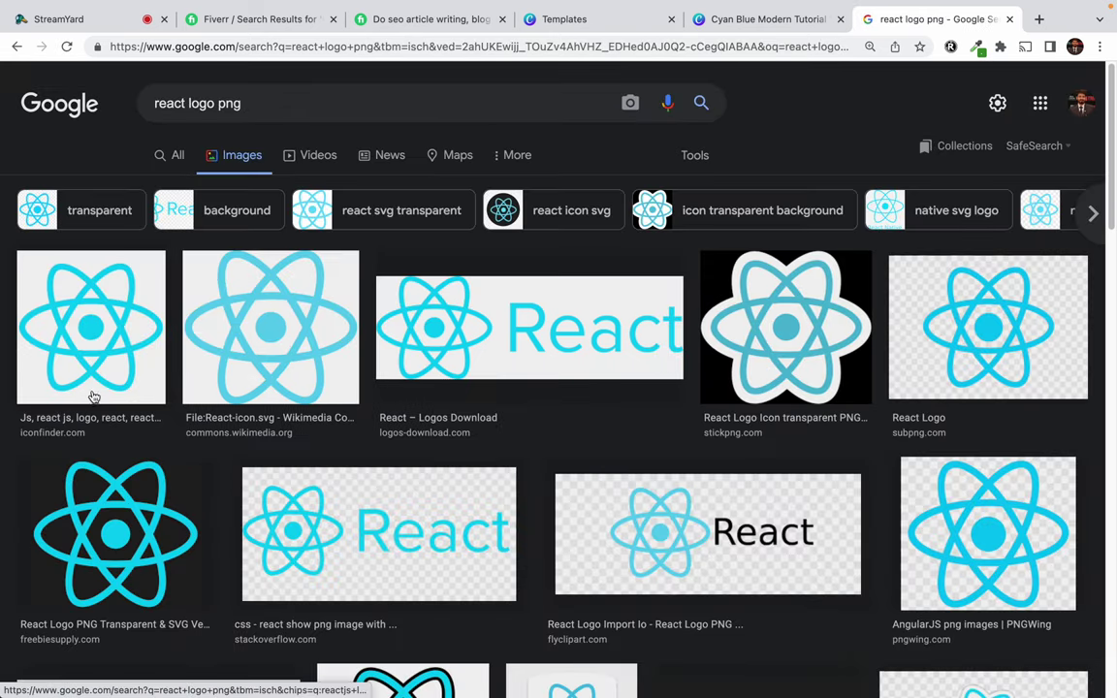
# - Preview the React logos from Iconfinder, StickPNG and PNGWing and check whether their backgrounds are transparent
pyautogui.click(67, 356)
pyautogui.moveTo(903, 332); pyautogui.dragTo(930, 314)
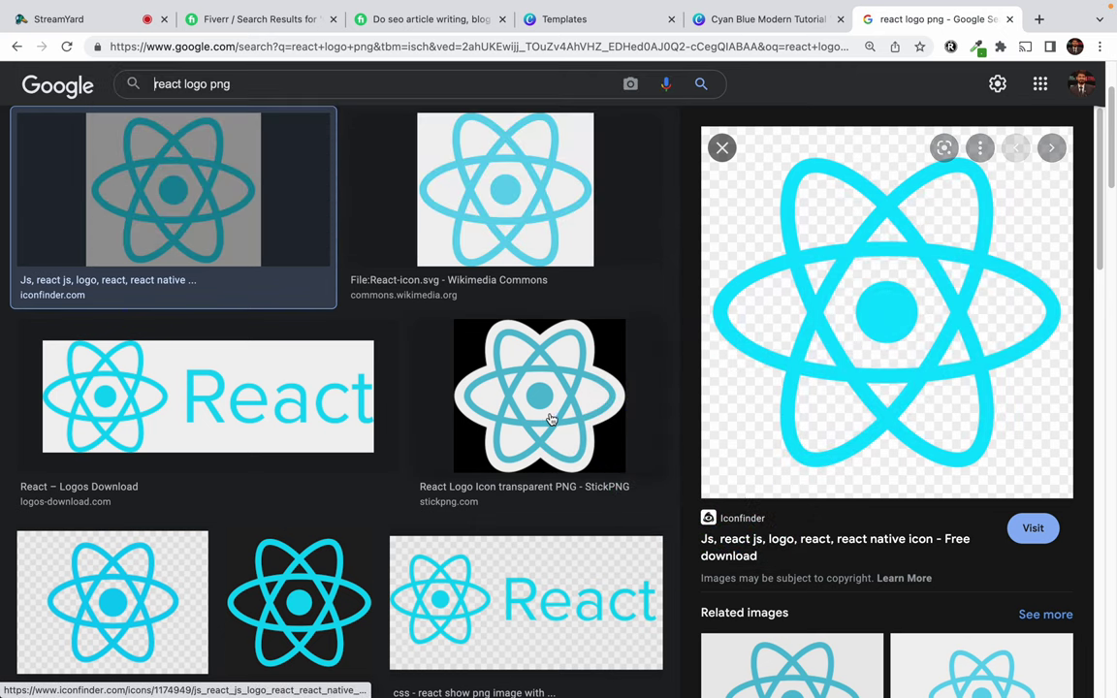
pyautogui.click(548, 419)
pyautogui.moveTo(918, 293); pyautogui.dragTo(825, 325)
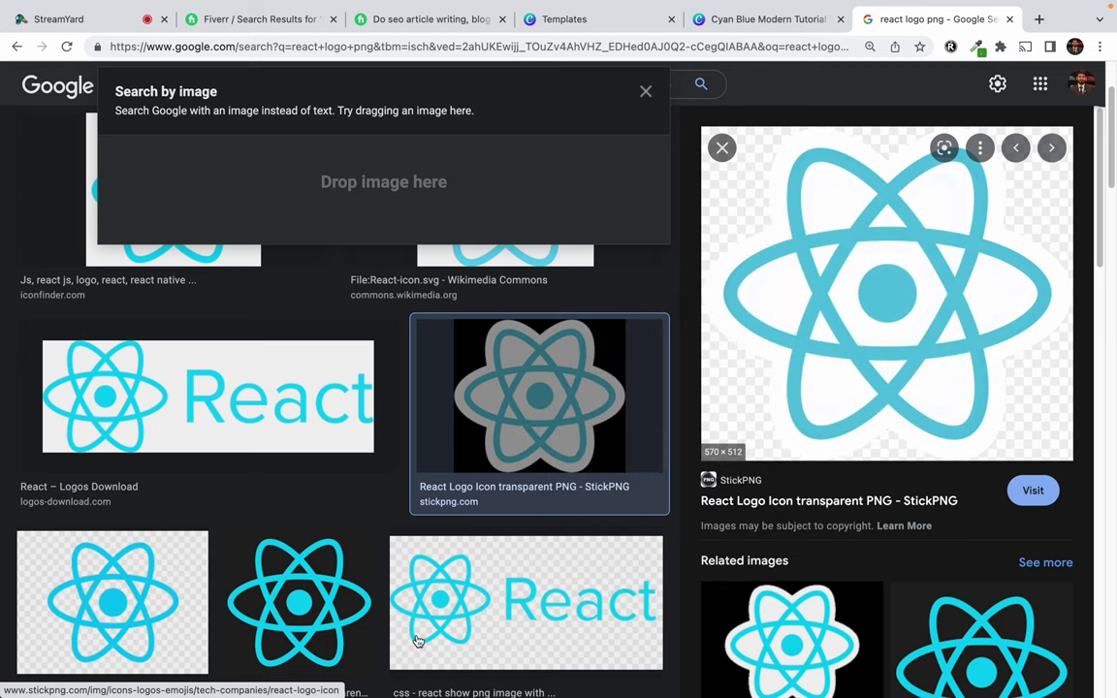
pyautogui.scroll(-2, 341, 601)
pyautogui.click(509, 627)
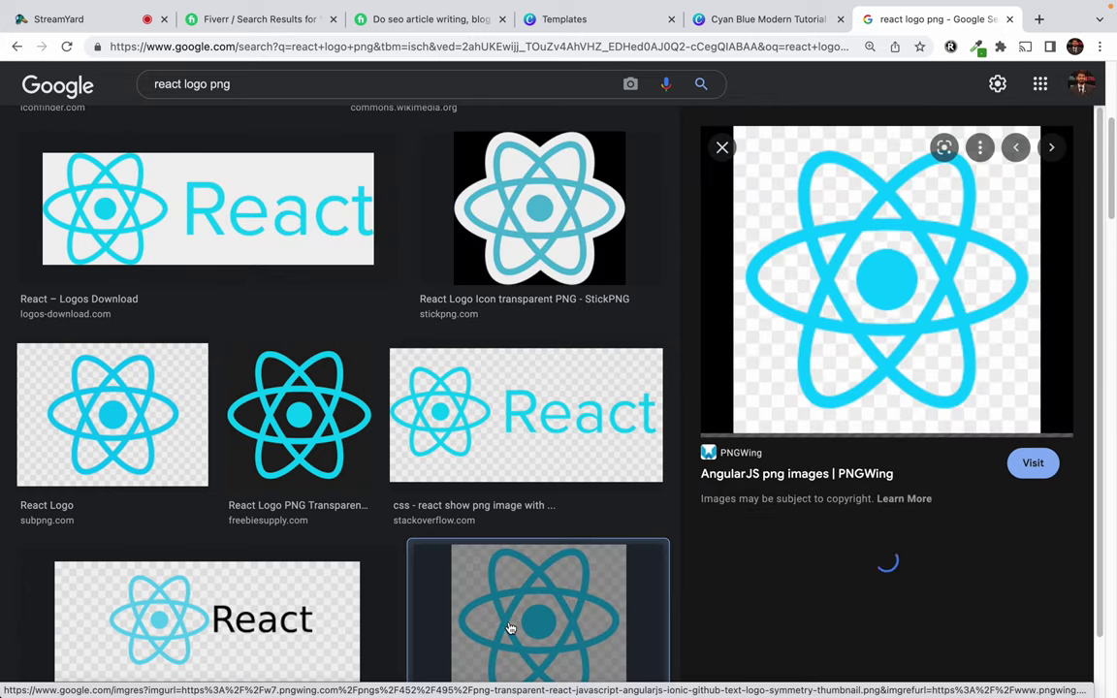
pyautogui.moveTo(900, 311); pyautogui.dragTo(438, 475)
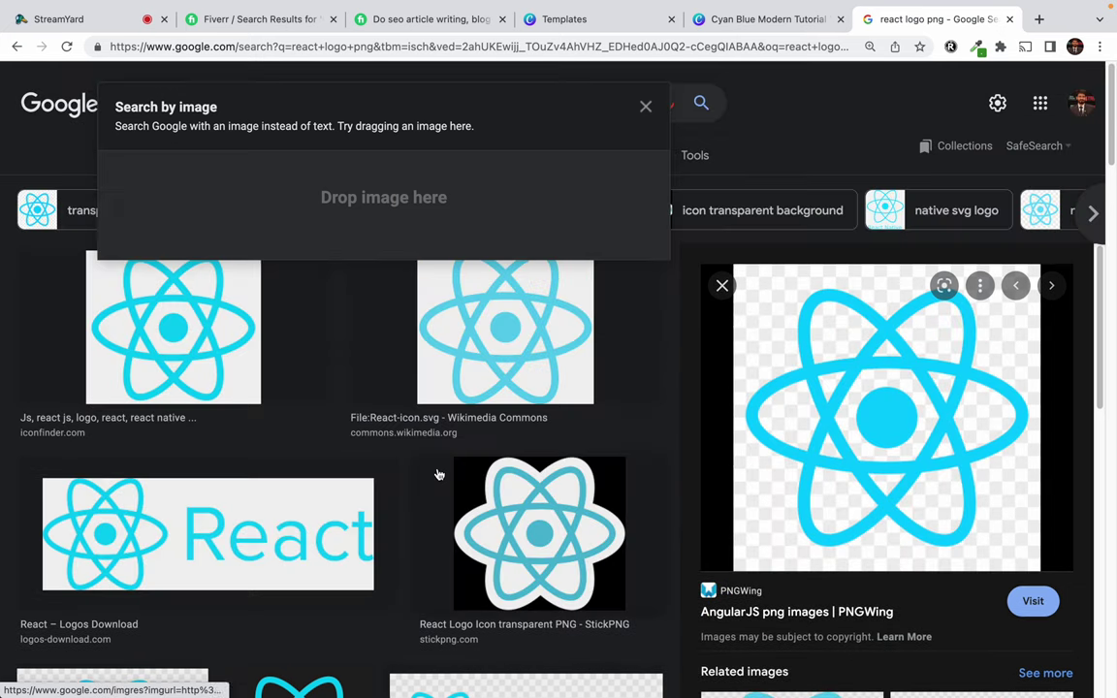
# - Save the Iconfinder React logo to the desktop and close the Activity Monitor window covering it
pyautogui.click(93, 160)
pyautogui.click(161, 280)
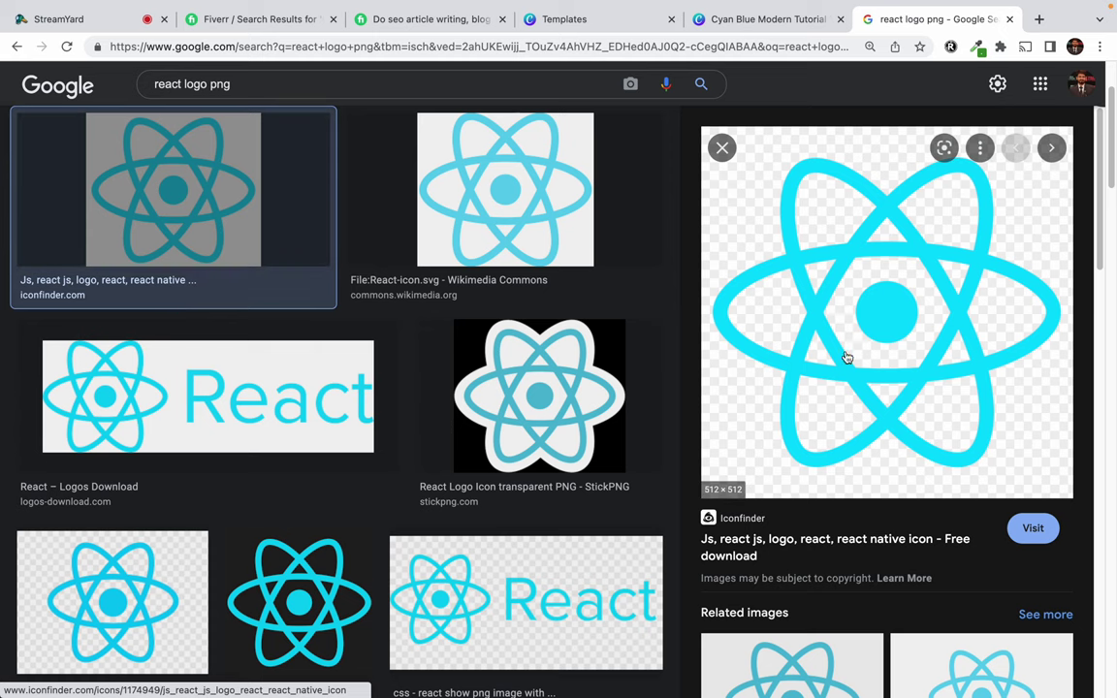
pyautogui.moveTo(892, 318); pyautogui.dragTo(119, 427)
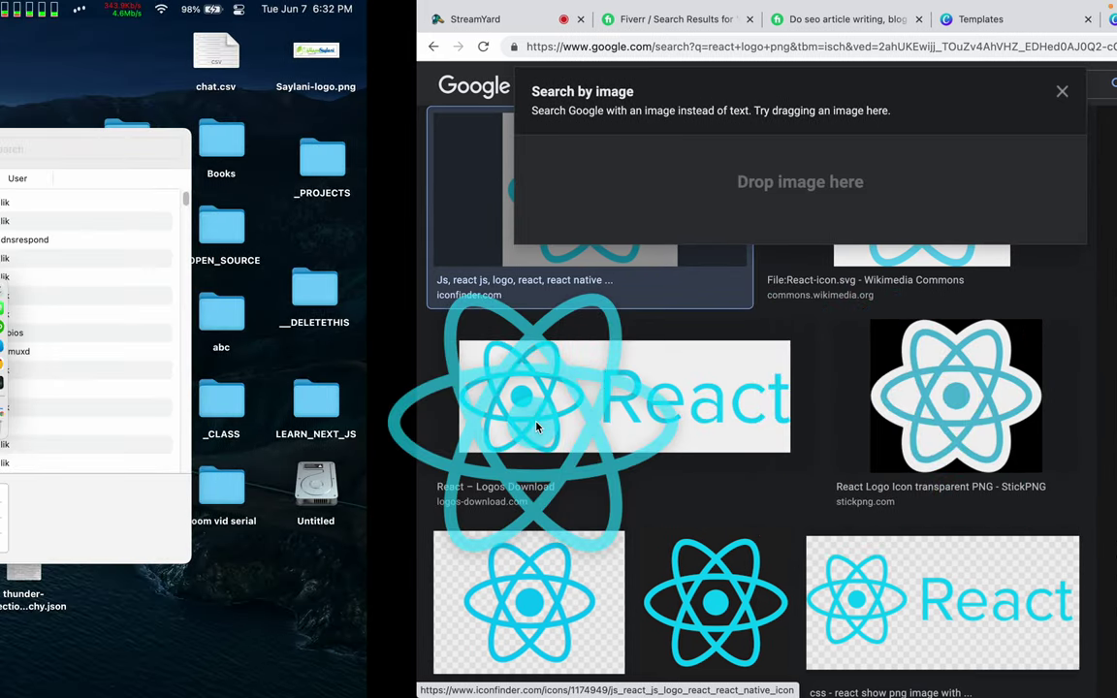
pyautogui.moveTo(536, 426); pyautogui.dragTo(167, 616)
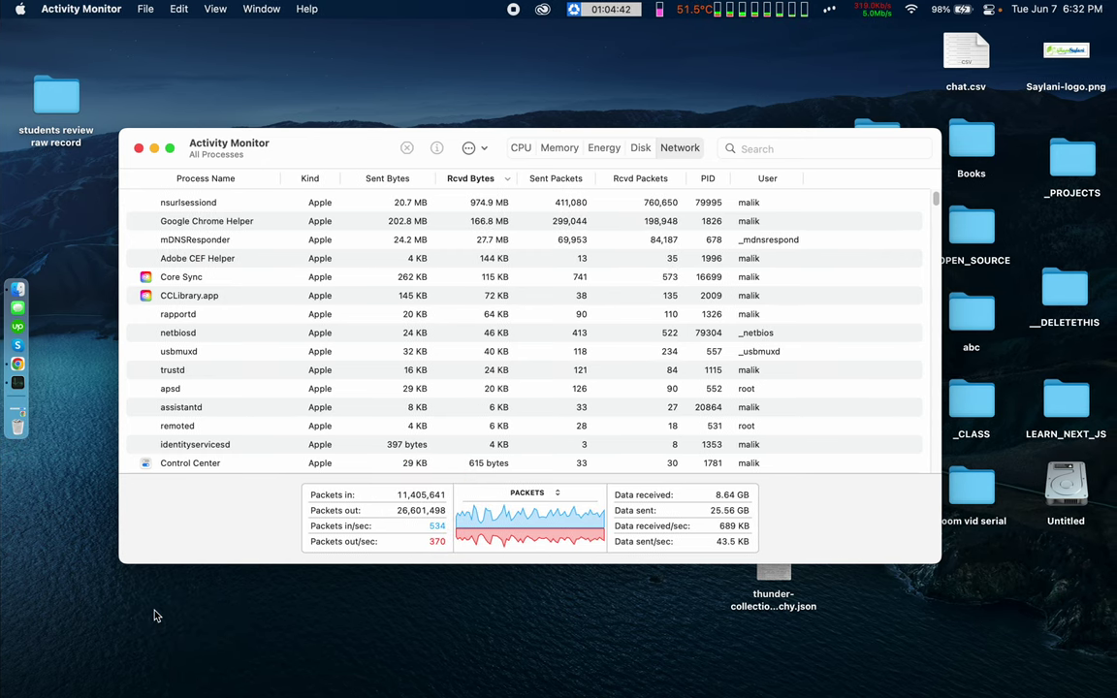
pyautogui.click(139, 147)
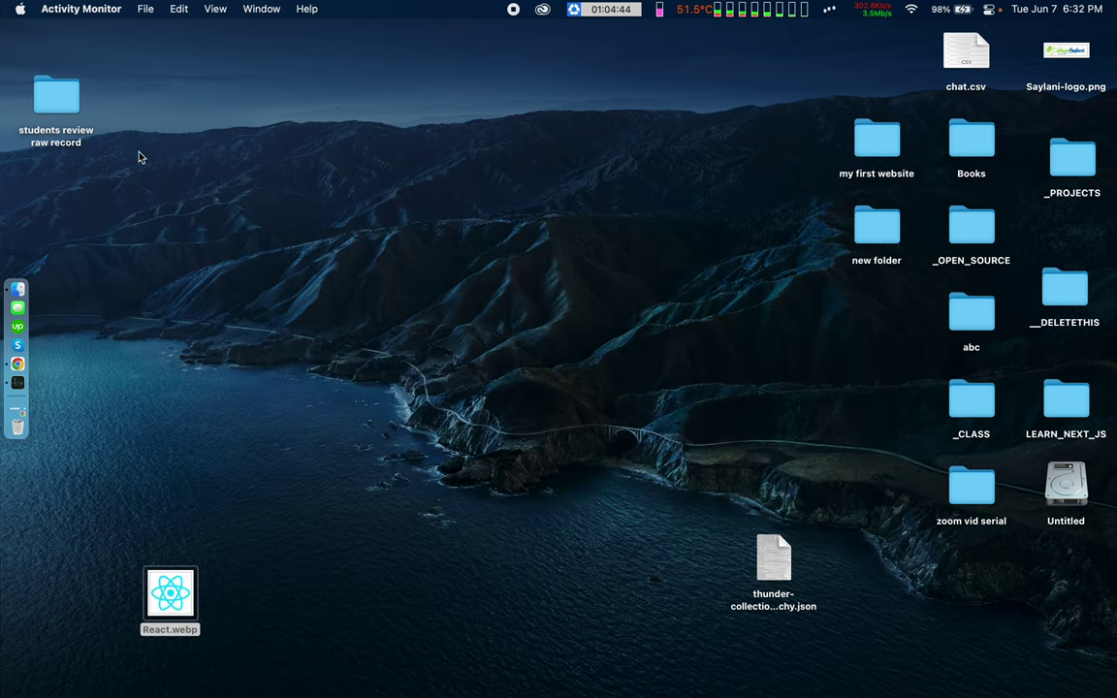
# - Return to the Canva design and upload React.webp from the Desktop folder
pyautogui.press('super+Tab')
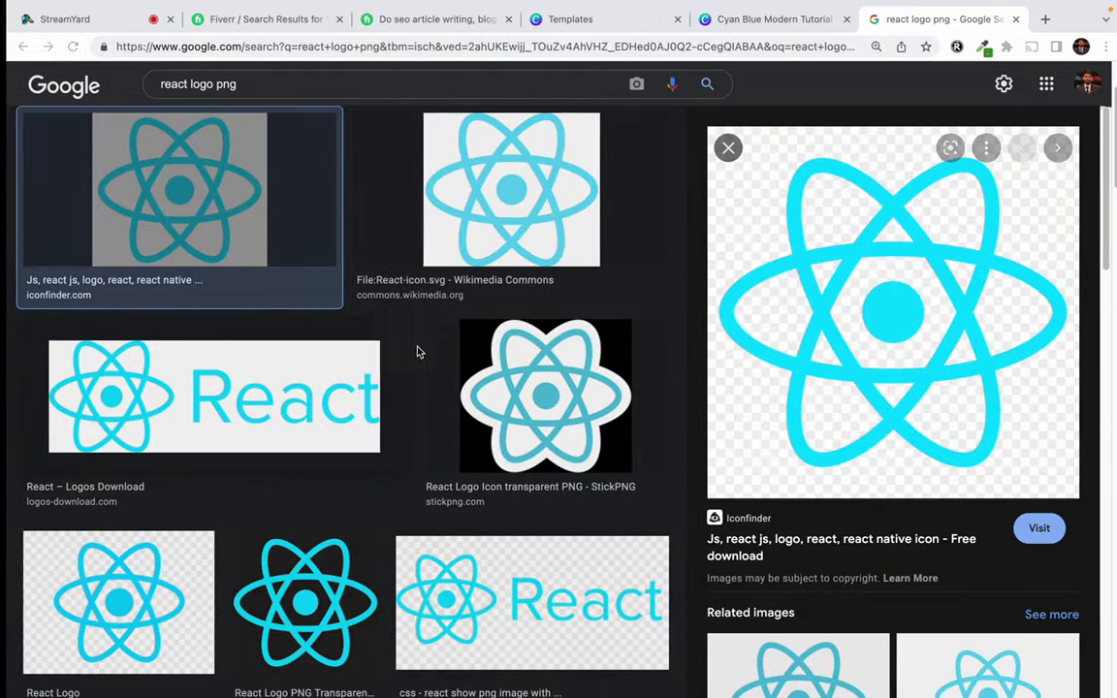
pyautogui.click(747, 22)
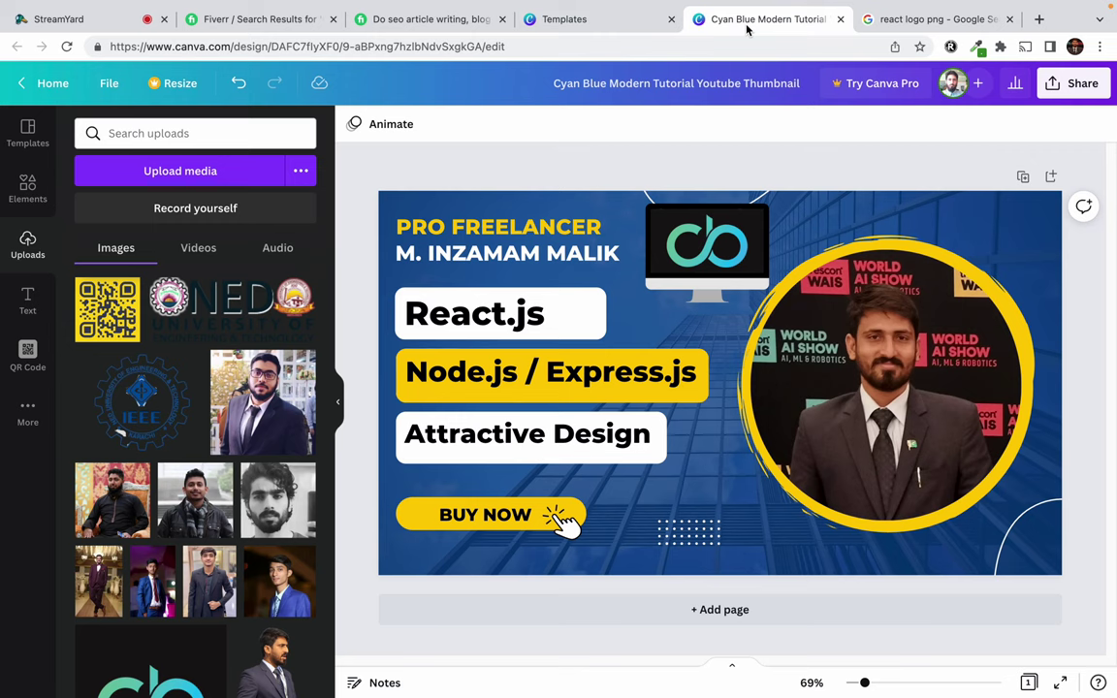
pyautogui.click(174, 179)
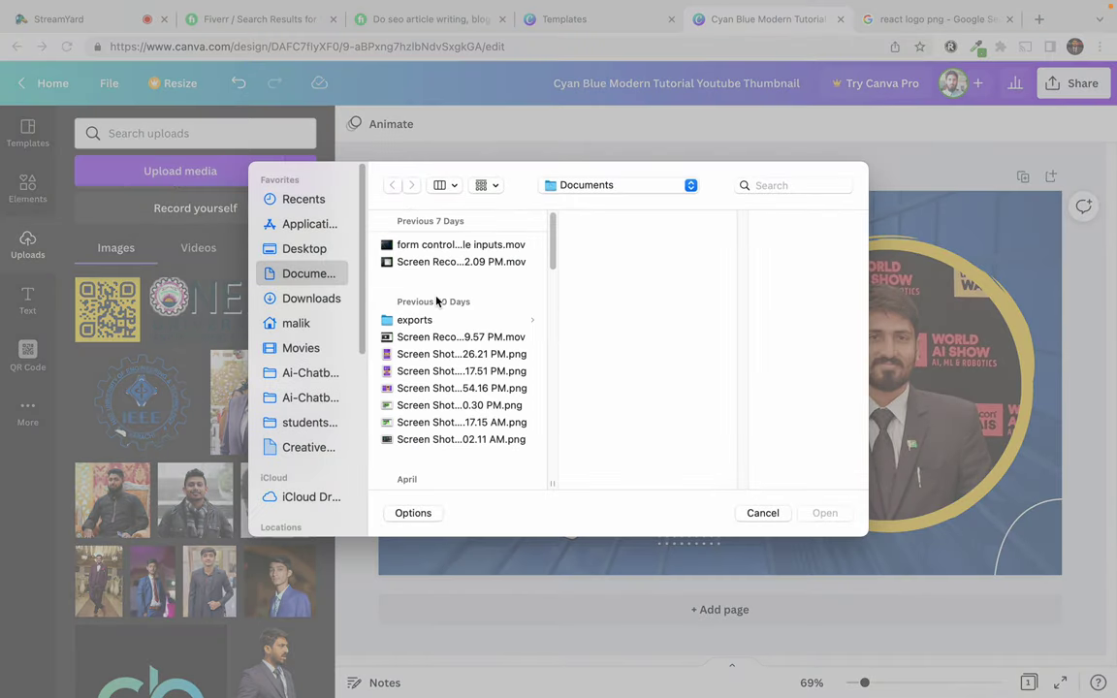
pyautogui.click(302, 250)
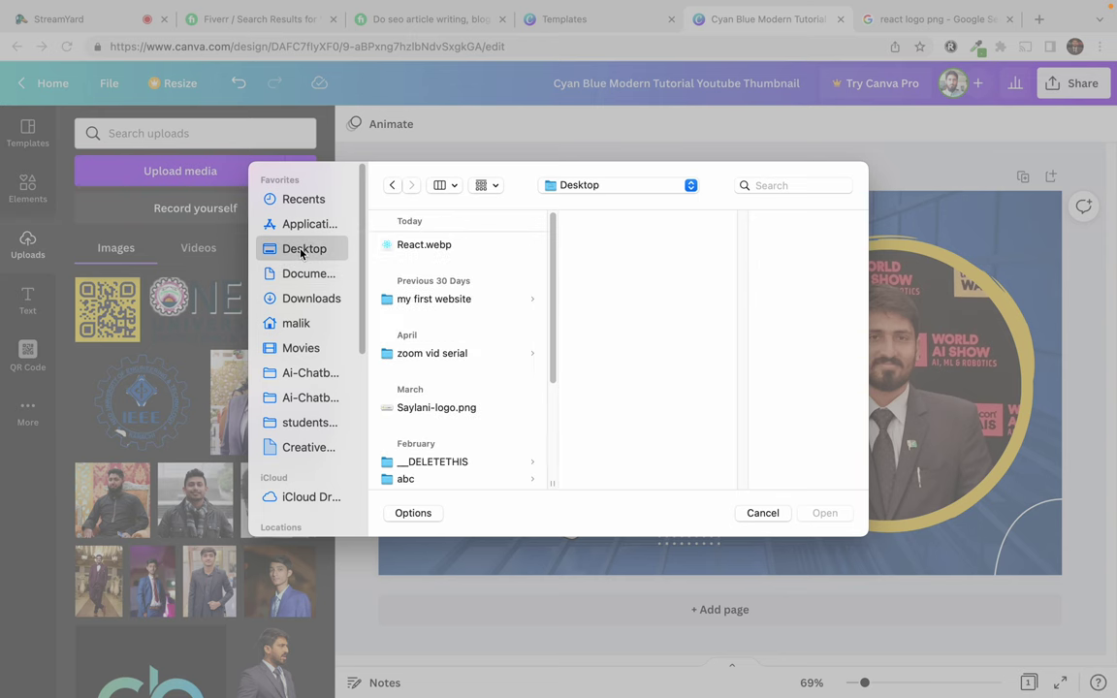
pyautogui.doubleClick(424, 244)
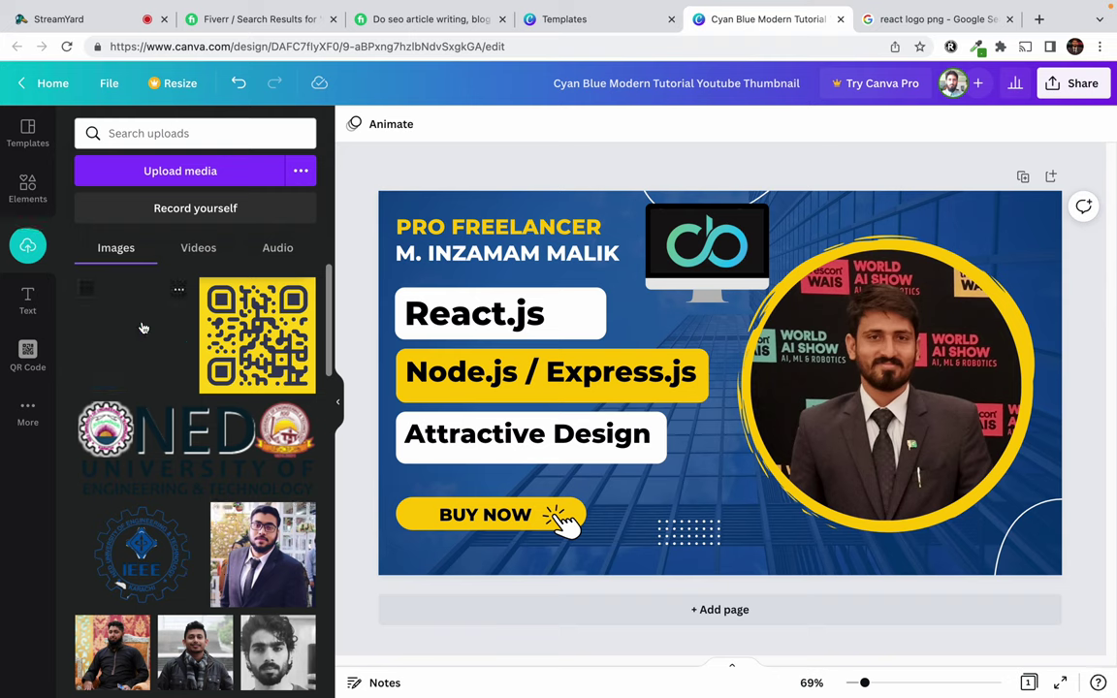
# - Add the uploaded React logo to the thumbnail and shrink it to fit beside the BUY NOW button
pyautogui.moveTo(127, 327); pyautogui.dragTo(716, 478)
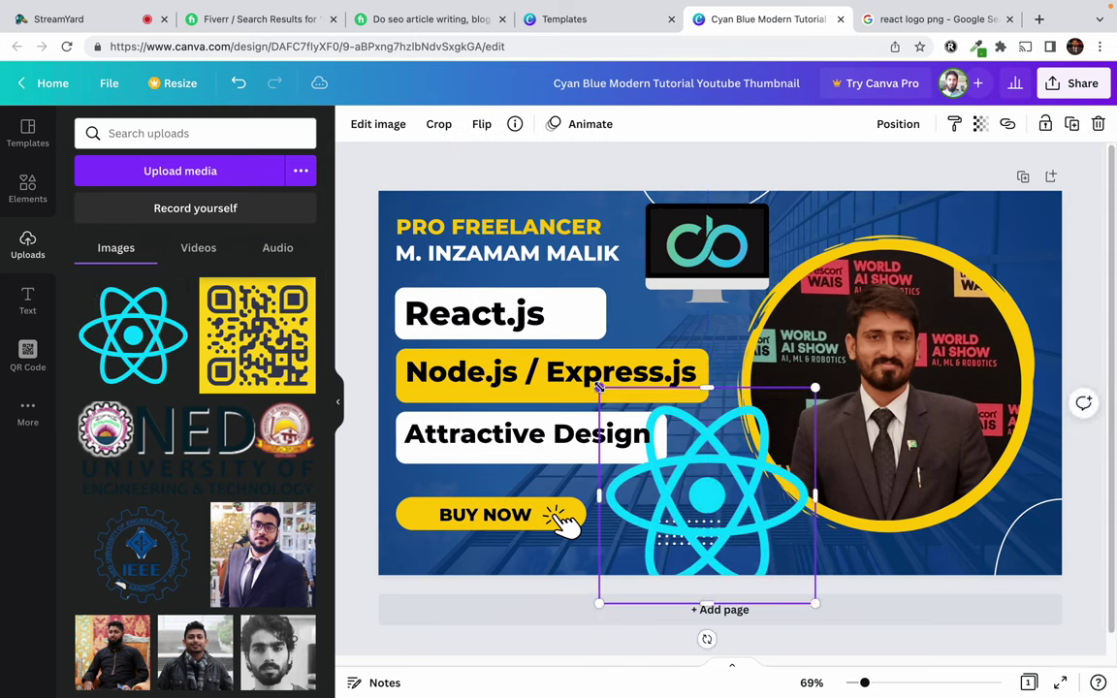
pyautogui.moveTo(599, 388); pyautogui.dragTo(673, 462)
pyautogui.moveTo(755, 528); pyautogui.dragTo(734, 516)
pyautogui.moveTo(664, 482); pyautogui.dragTo(682, 504)
pyautogui.click(685, 531)
pyautogui.click(603, 485)
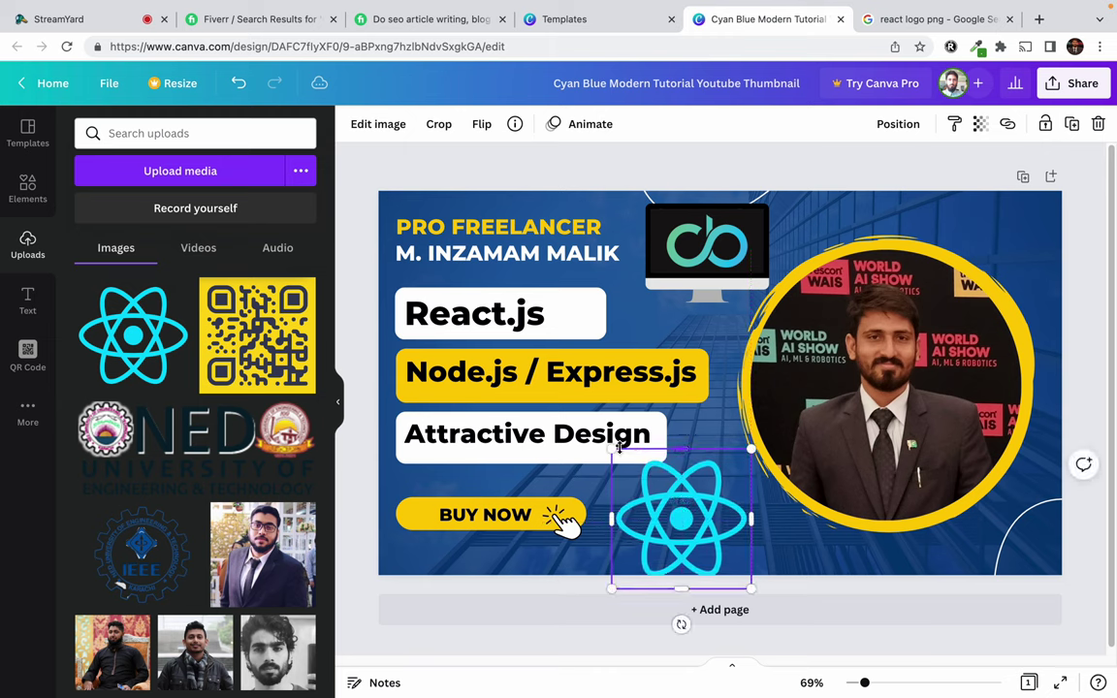
pyautogui.moveTo(611, 449); pyautogui.dragTo(635, 472)
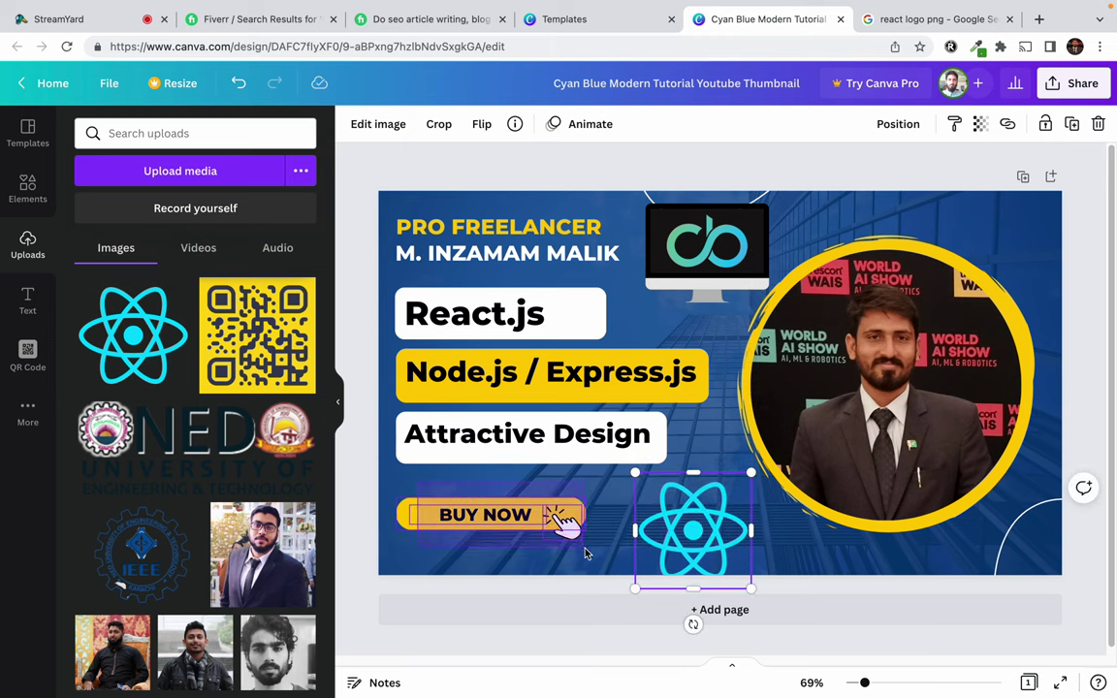
# - Delete the BUY NOW button and put the React logo, scaled down further, in its place below the Attractive Design box
pyautogui.click(485, 514)
pyautogui.press('Delete')
pyautogui.moveTo(722, 527); pyautogui.dragTo(466, 512)
pyautogui.moveTo(405, 459); pyautogui.dragTo(424, 514)
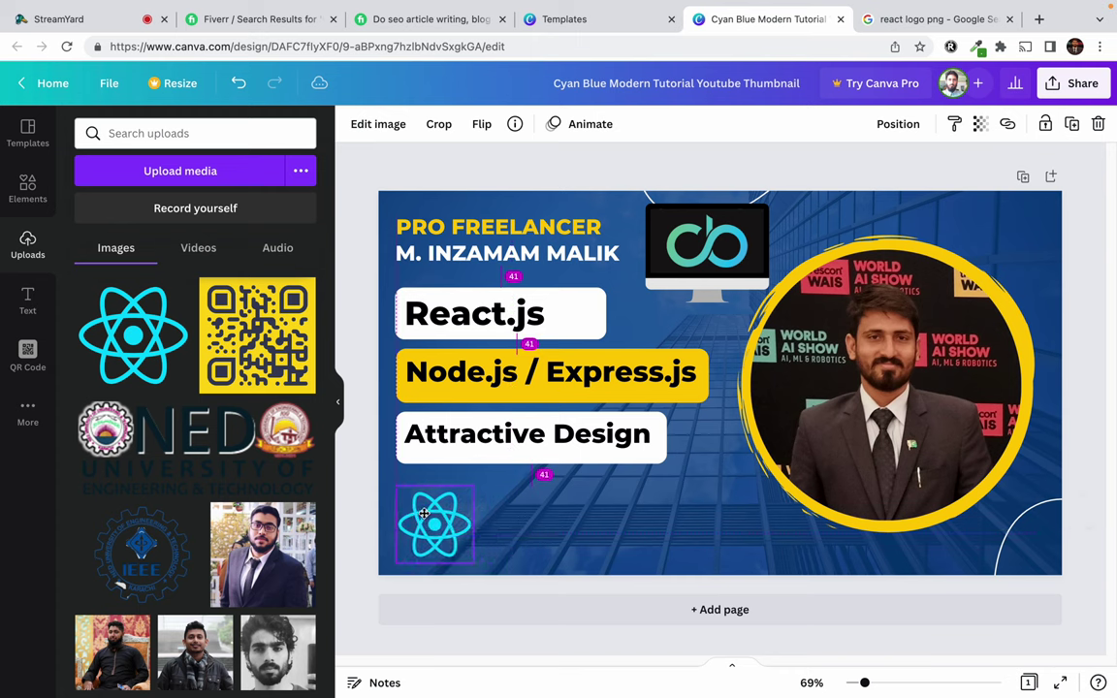
# - Switch to the Google Images tab and search for "nodejs logo png"
pyautogui.click(917, 19)
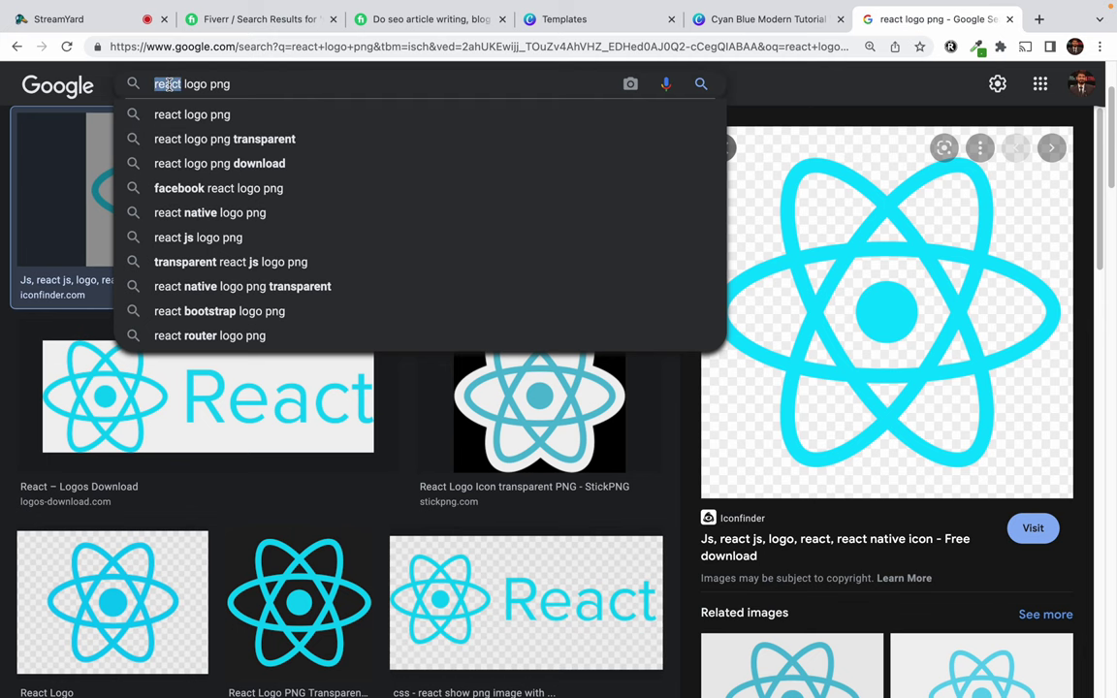
pyautogui.write('s')
pyautogui.press('Return')
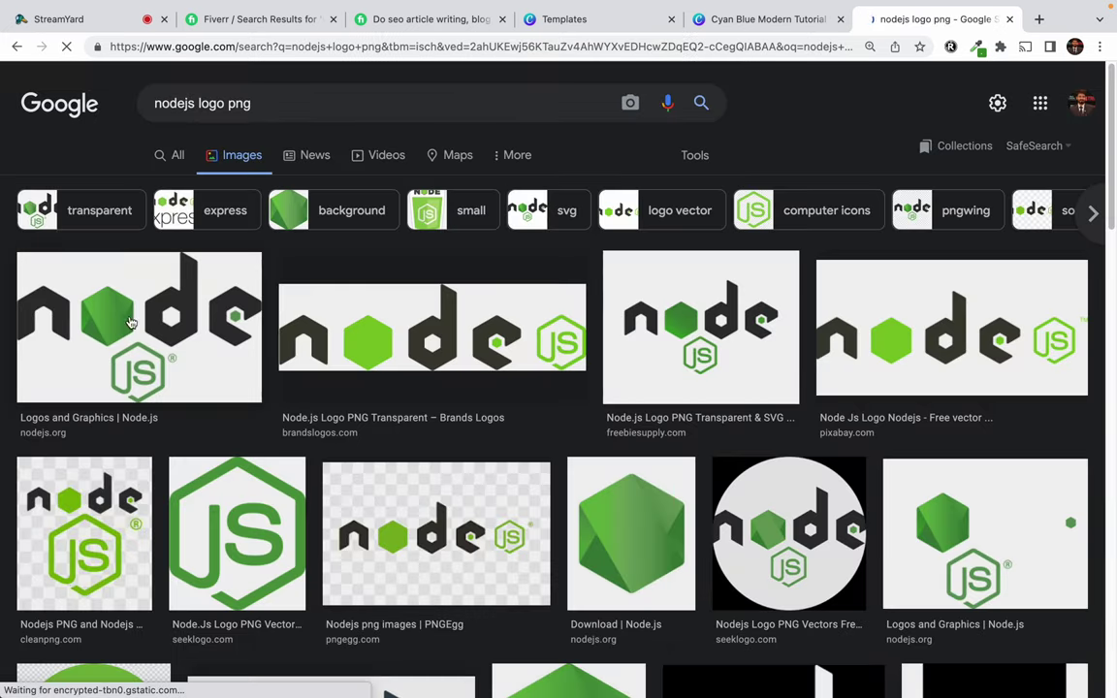
# - Compare the nodejs.org, CleanPNG and Freebie Supply Node.js logos and save the Freebie Supply version to the desktop
pyautogui.click(131, 323)
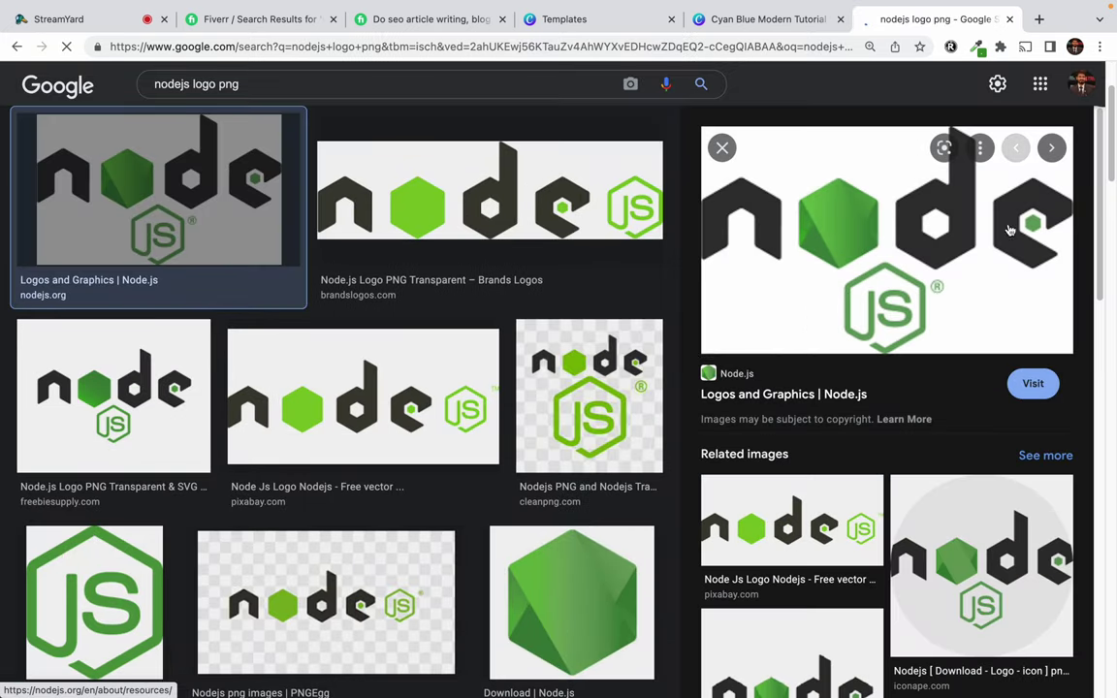
pyautogui.moveTo(934, 229); pyautogui.dragTo(722, 306)
pyautogui.click(590, 396)
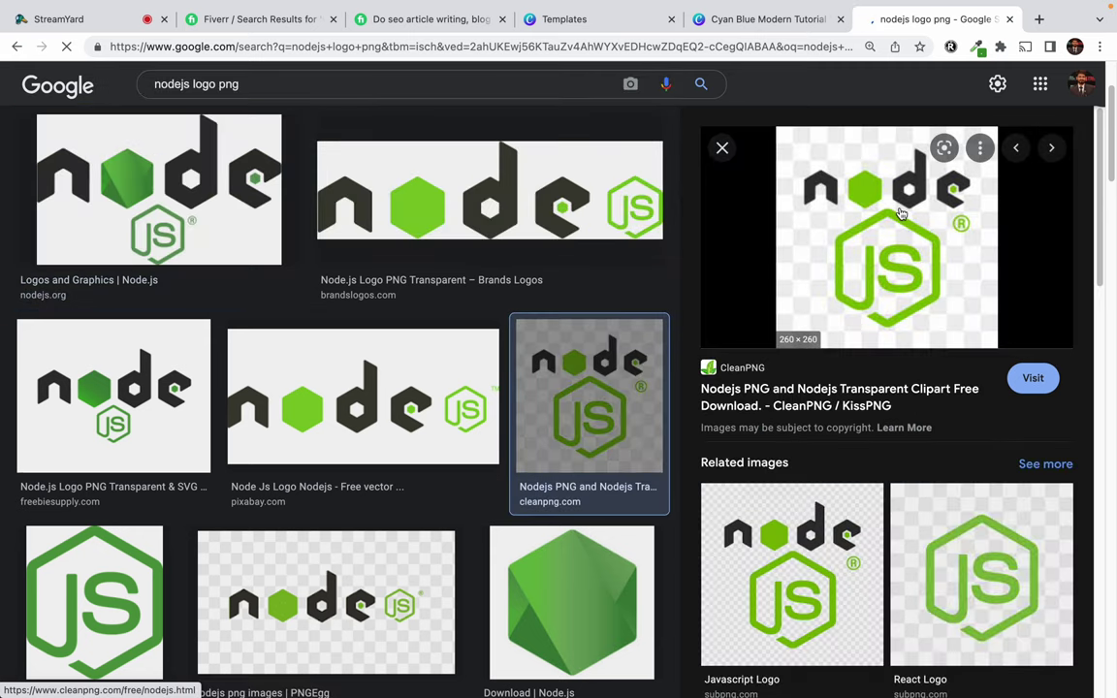
pyautogui.moveTo(935, 214); pyautogui.dragTo(669, 324)
pyautogui.click(114, 396)
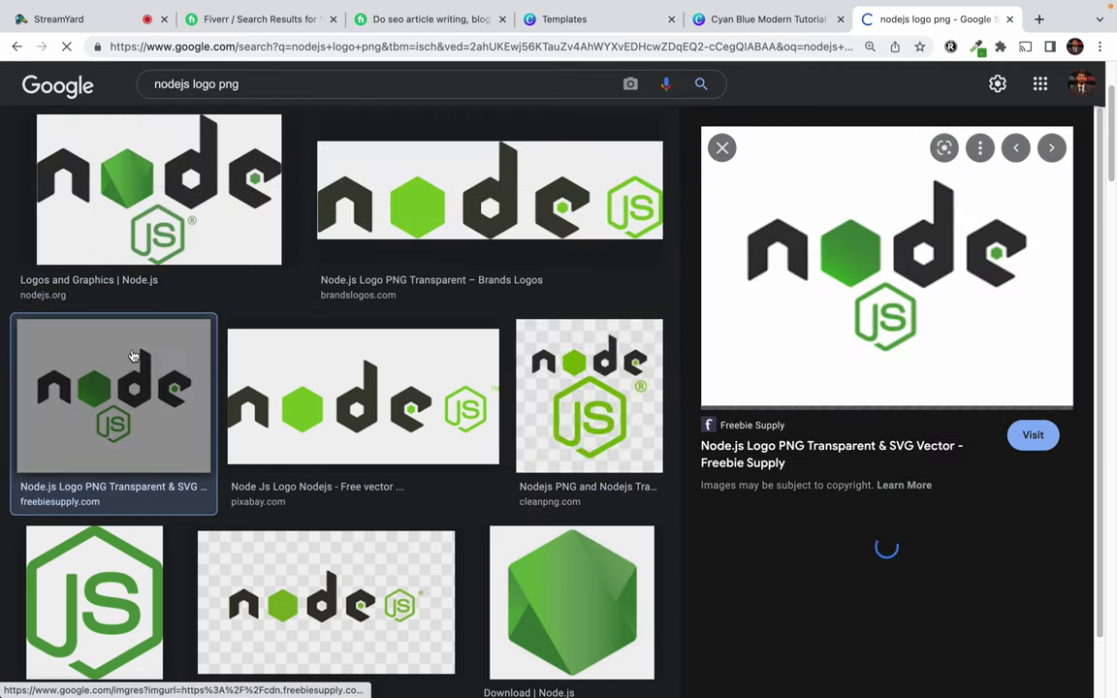
pyautogui.moveTo(923, 252); pyautogui.dragTo(320, 395)
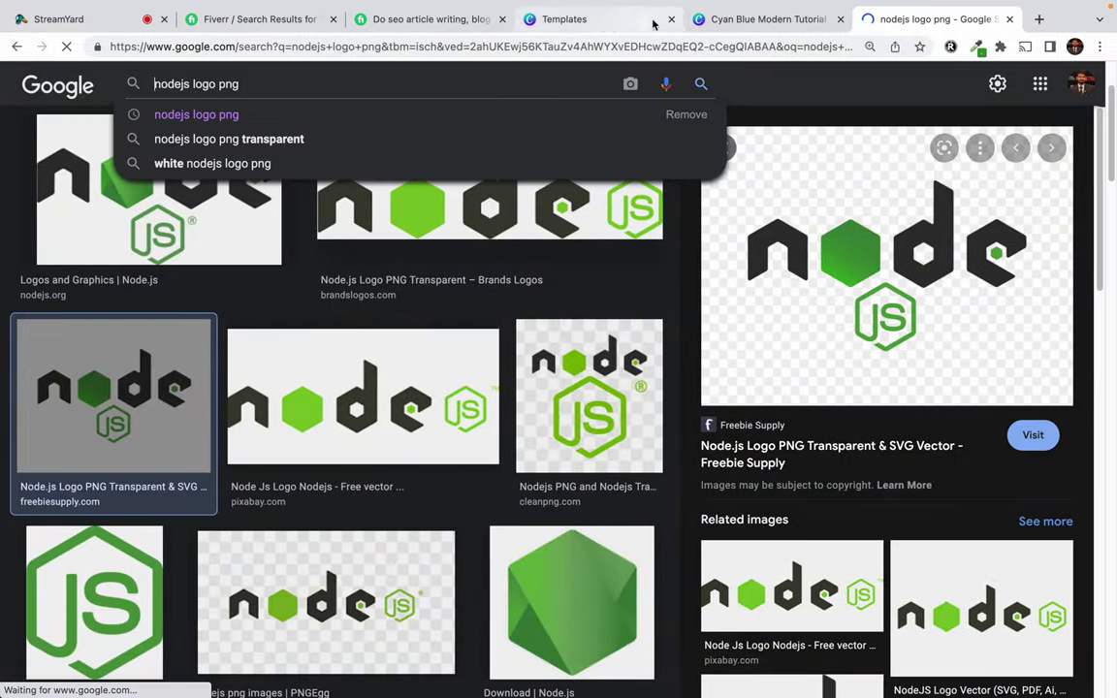
# - Upload the saved Node.js logo to the Canva design and place it, scaled down, directly beside the React logo
pyautogui.click(757, 19)
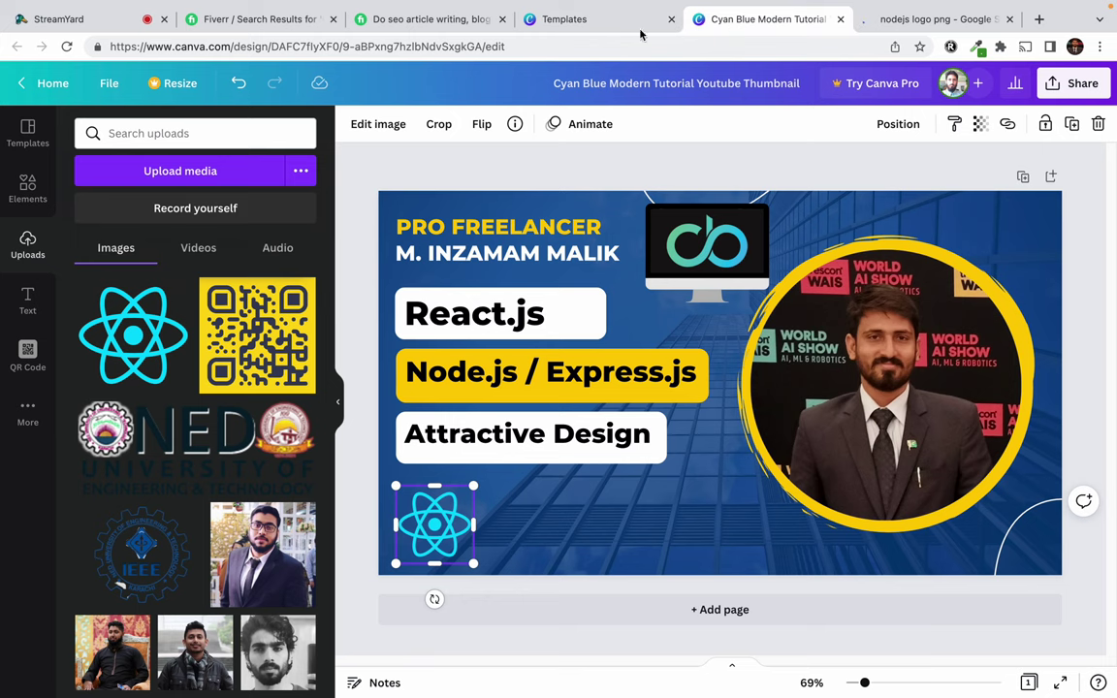
pyautogui.click(187, 170)
pyautogui.doubleClick(430, 247)
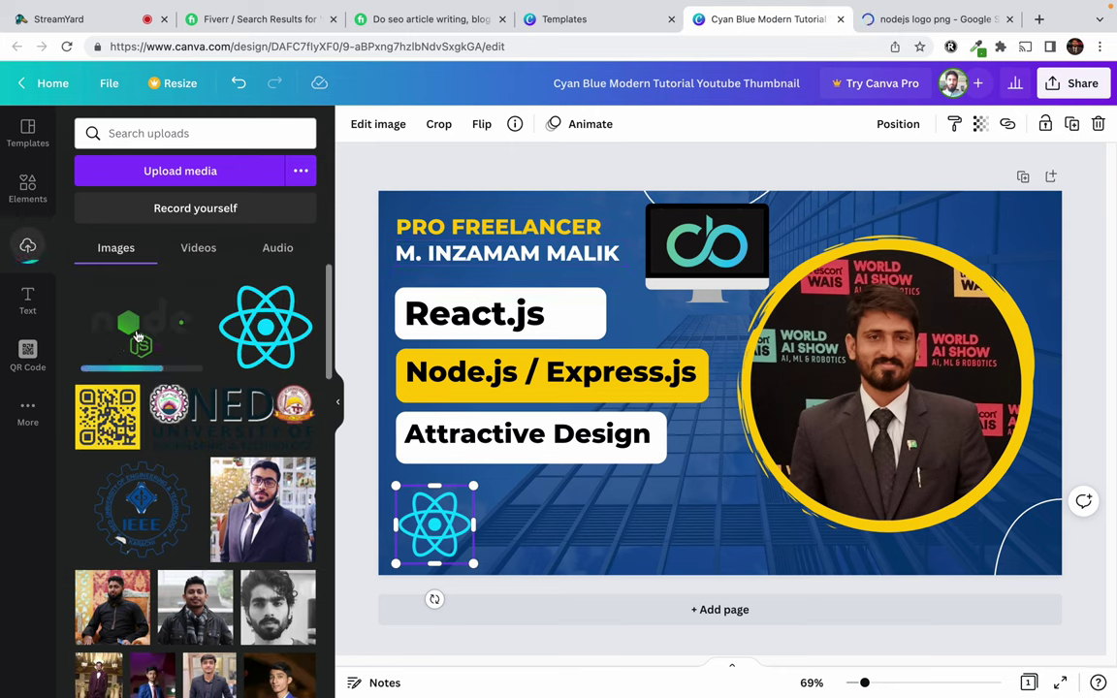
pyautogui.moveTo(134, 331); pyautogui.dragTo(644, 528)
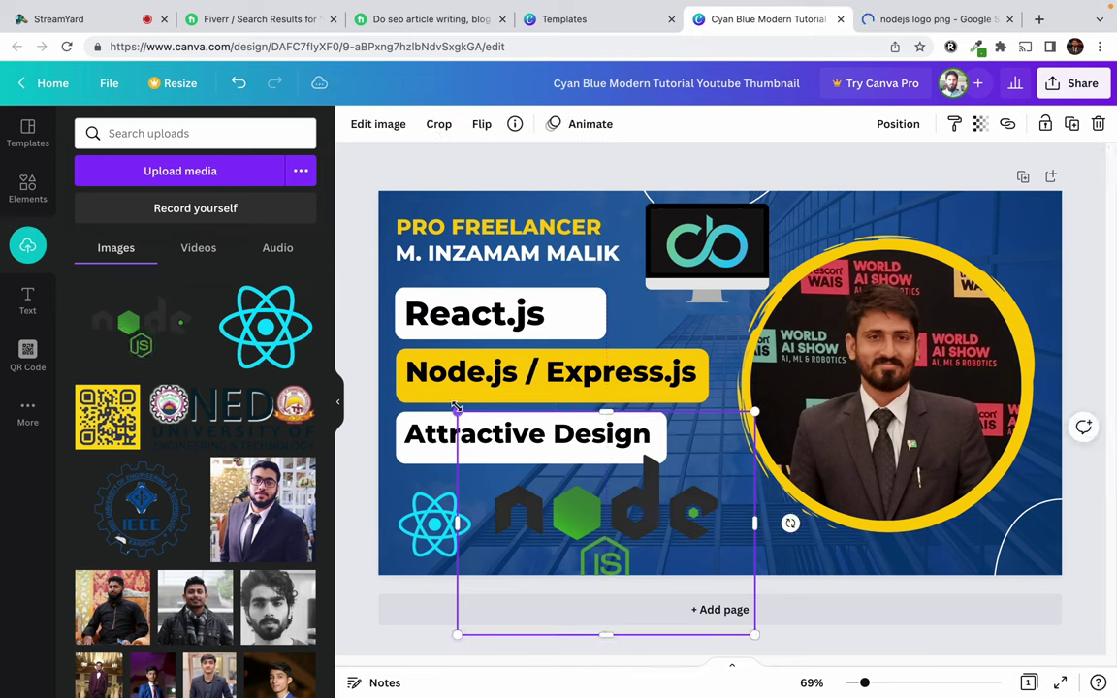
pyautogui.moveTo(455, 408); pyautogui.dragTo(511, 502)
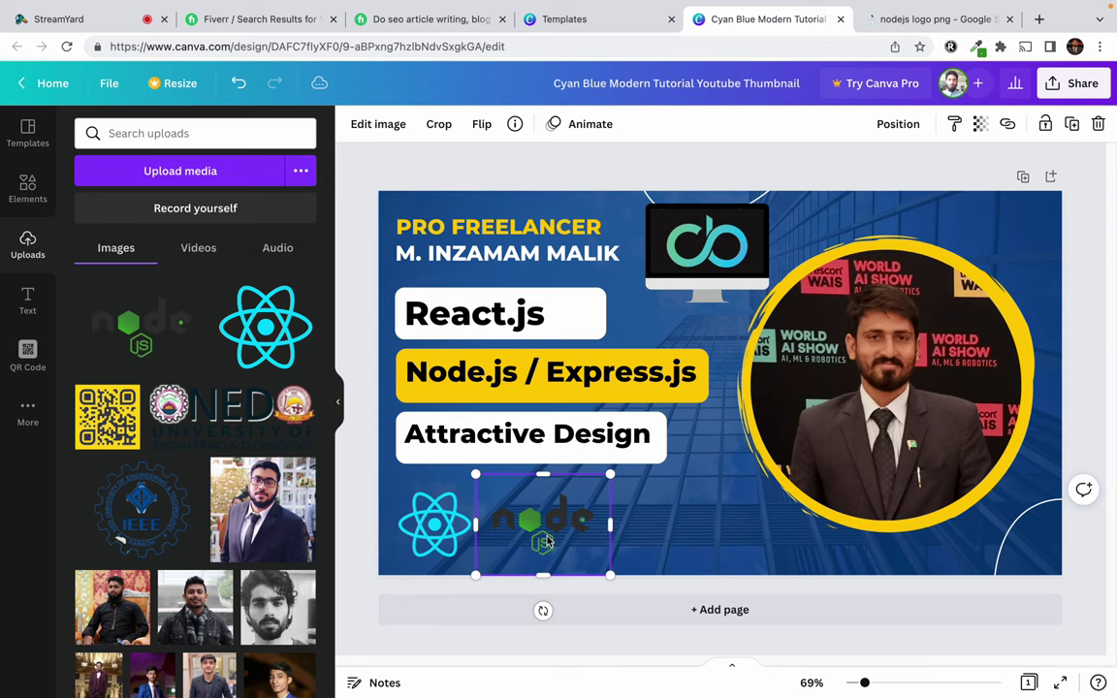
# - Duplicate the white box behind Attractive Design, fit the copy over the logo area and send it backward behind both logos
pyautogui.click(433, 462)
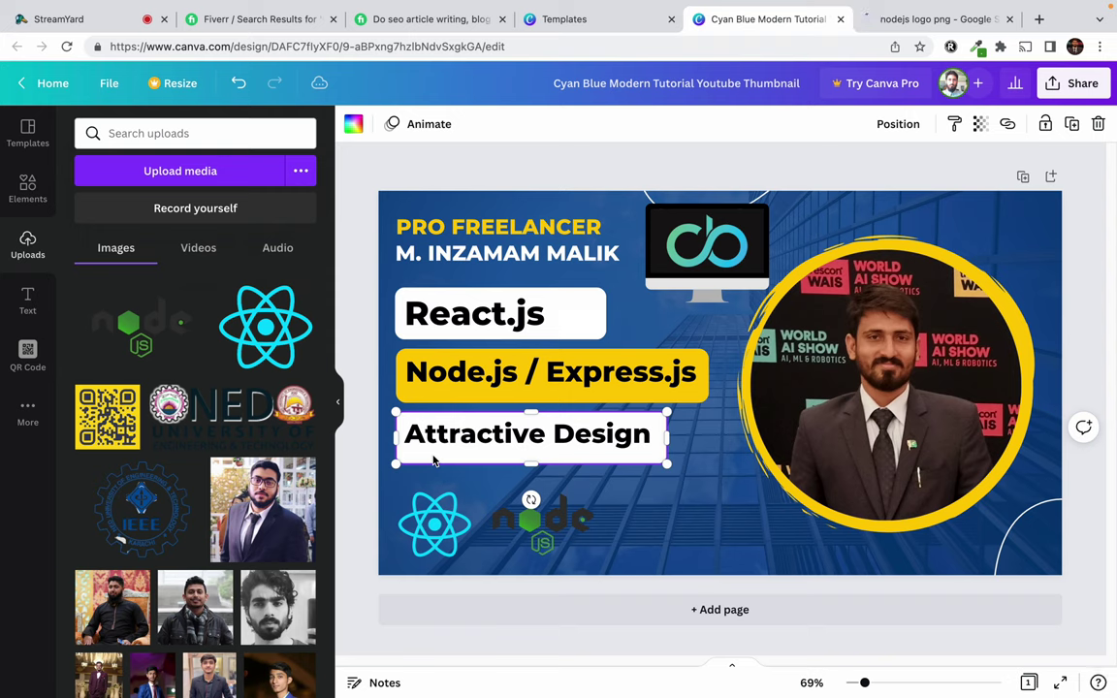
pyautogui.press('super+d')
pyautogui.moveTo(483, 454); pyautogui.dragTo(533, 575)
pyautogui.rightClick(501, 529)
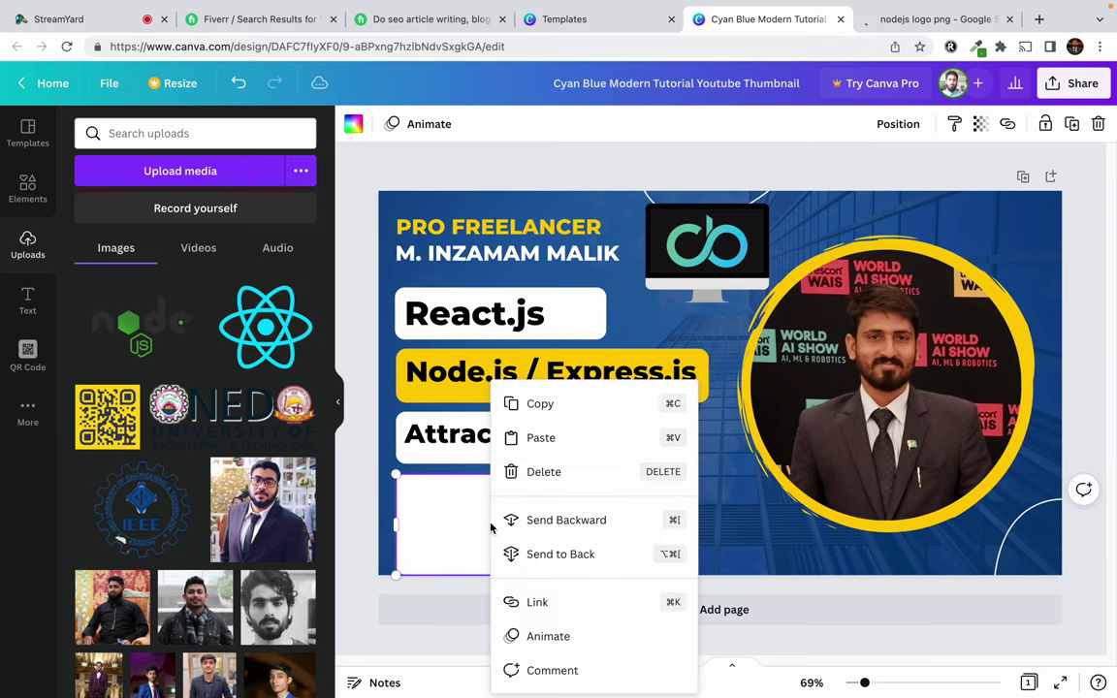
pyautogui.click(562, 521)
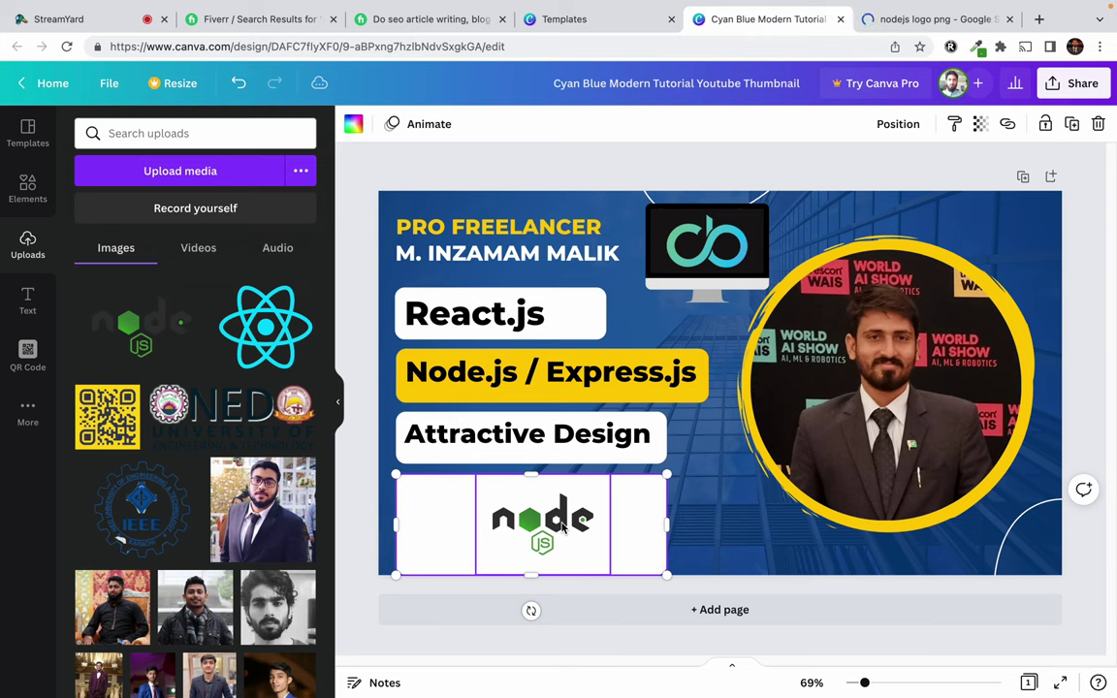
pyautogui.rightClick(465, 502)
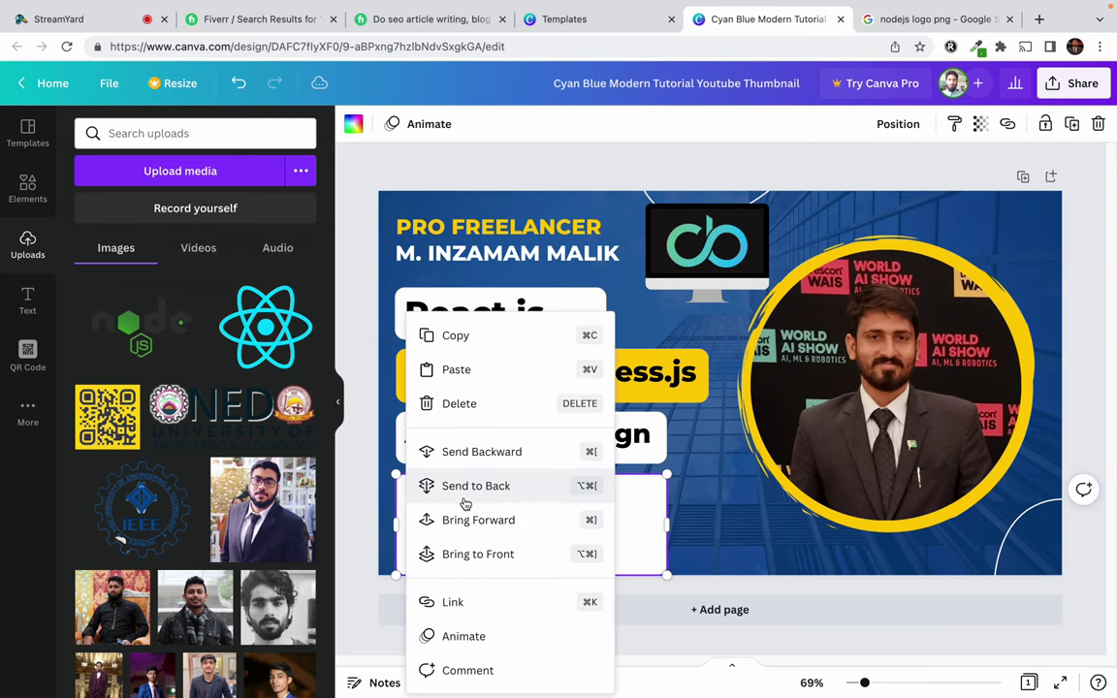
pyautogui.click(490, 454)
# - Shrink the React and Node.js logos and arrange them side by side inside the new white box
pyautogui.click(436, 511)
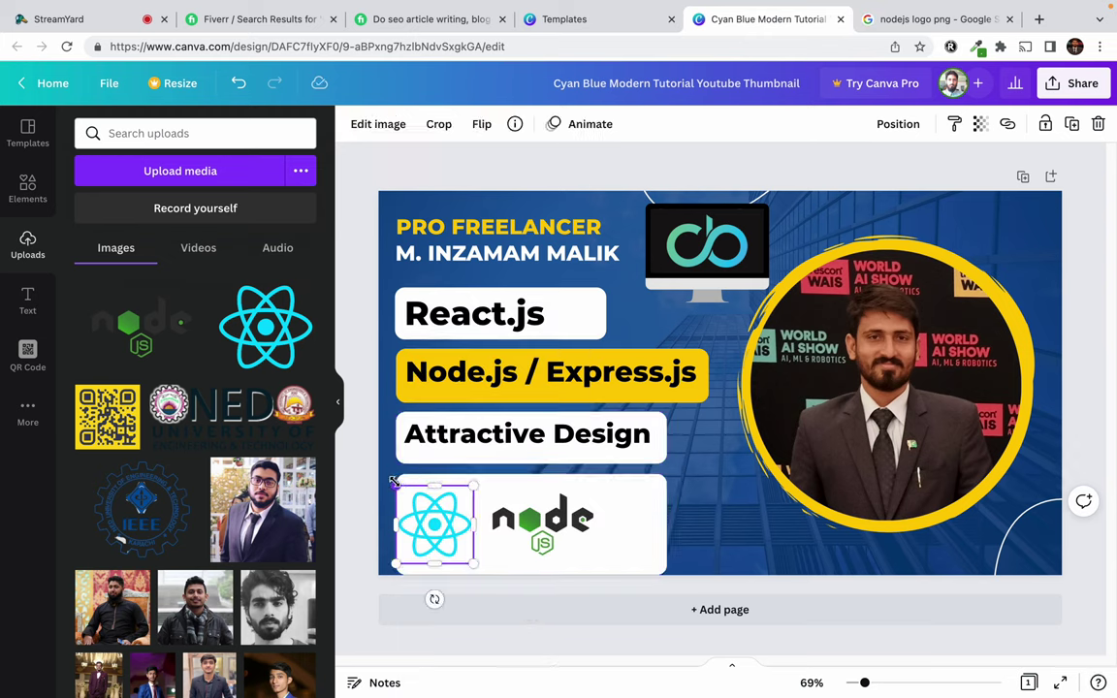
pyautogui.moveTo(391, 482); pyautogui.dragTo(416, 505)
pyautogui.click(478, 479)
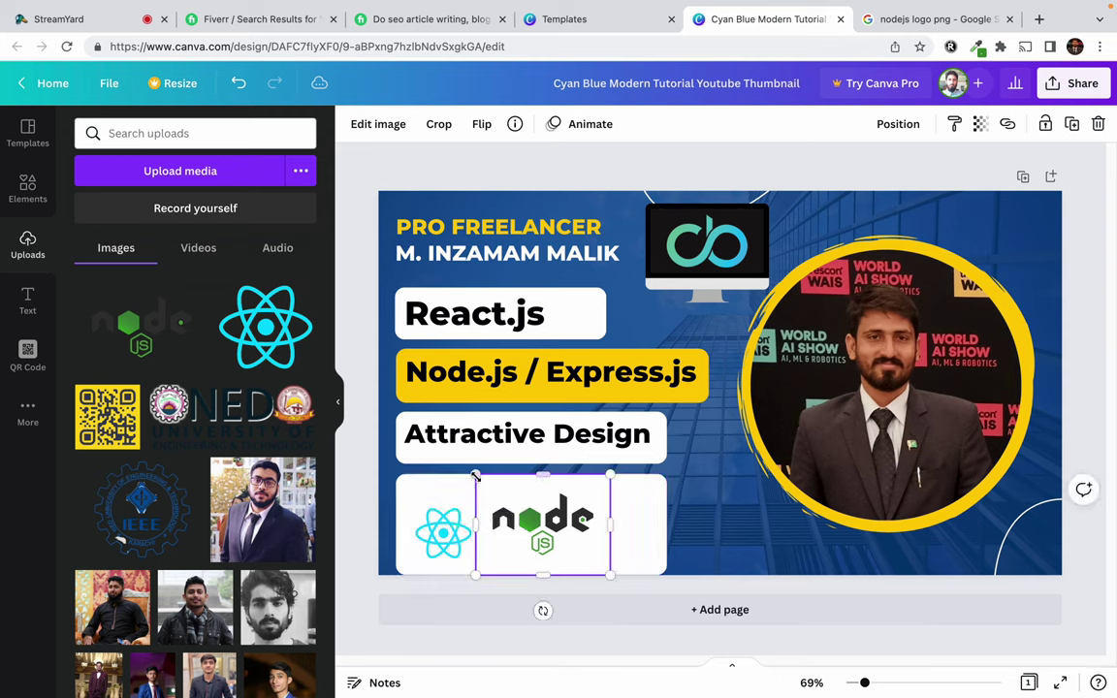
pyautogui.moveTo(475, 476); pyautogui.dragTo(499, 492)
pyautogui.moveTo(579, 527); pyautogui.dragTo(546, 524)
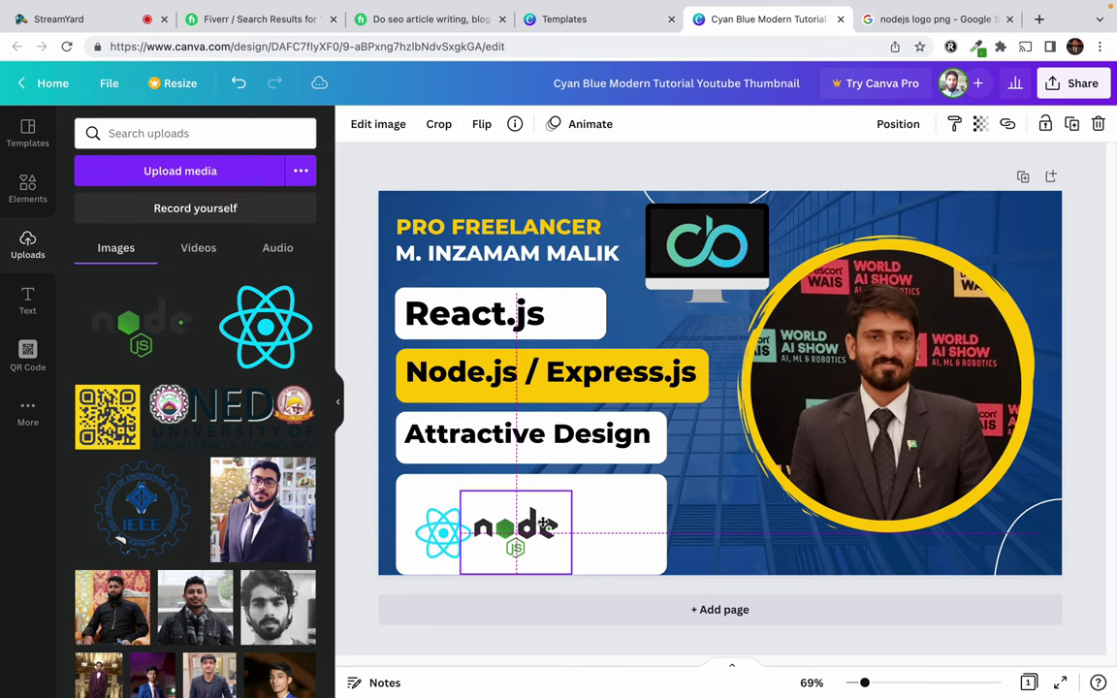
# - Widen the white box behind the logos to about 664, extending it toward the portrait
pyautogui.click(659, 529)
pyautogui.moveTo(670, 524); pyautogui.dragTo(751, 523)
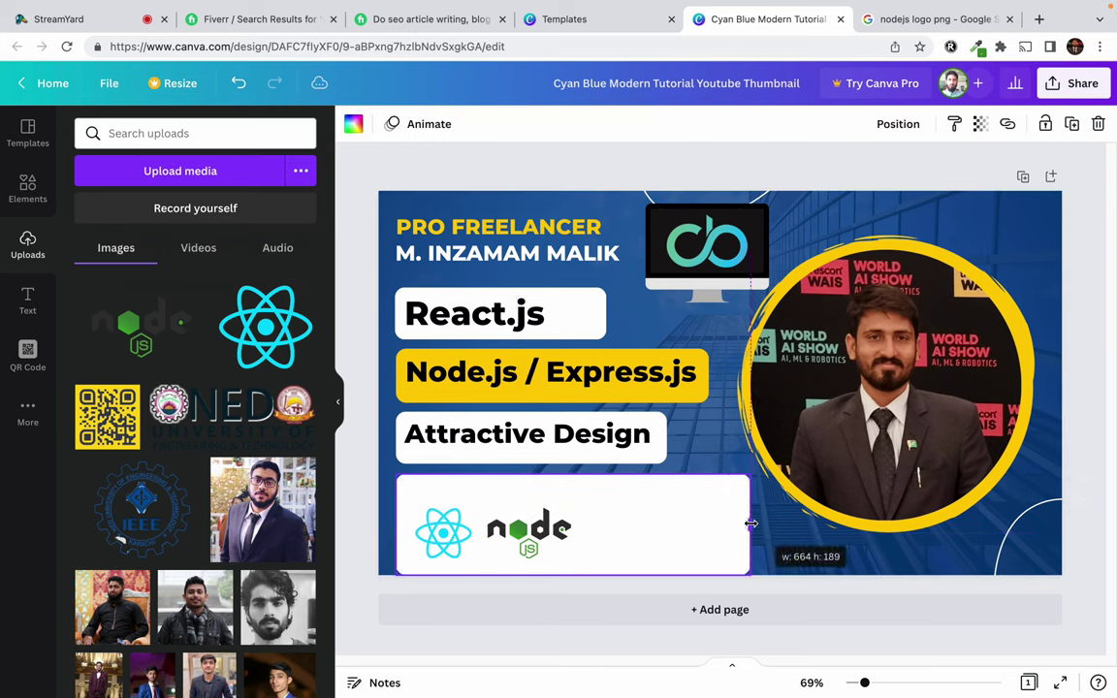
# - Switch to the Google Images results and search for "mongodb logo png"
pyautogui.click(878, 18)
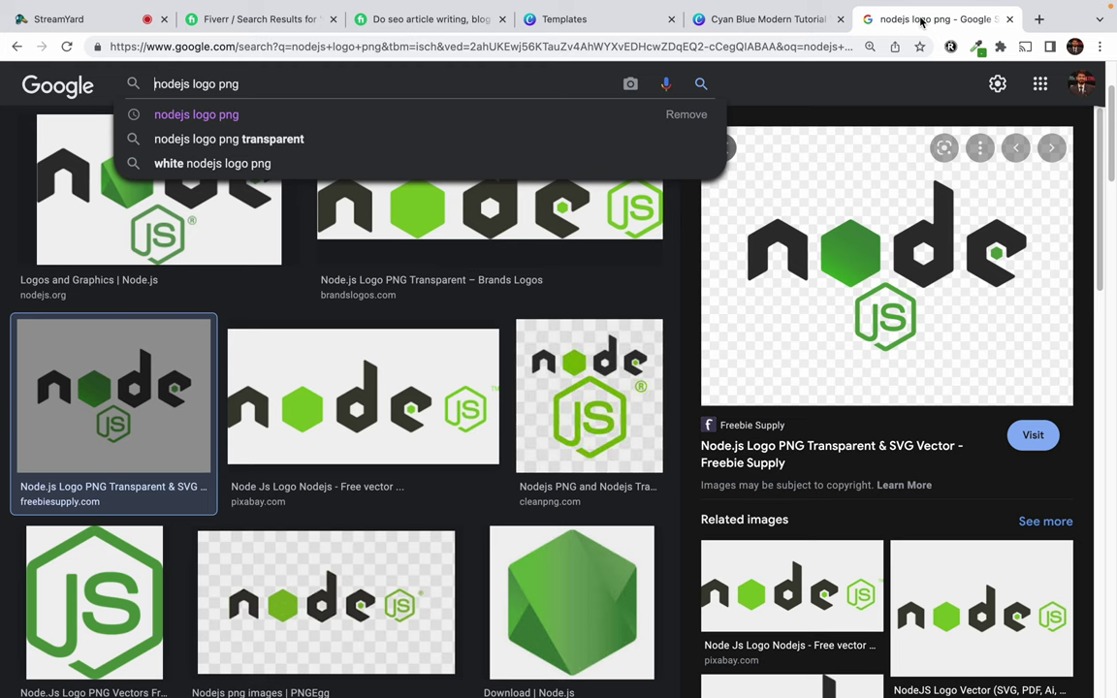
pyautogui.tripleClick(262, 84)
pyautogui.press('BackSpace')
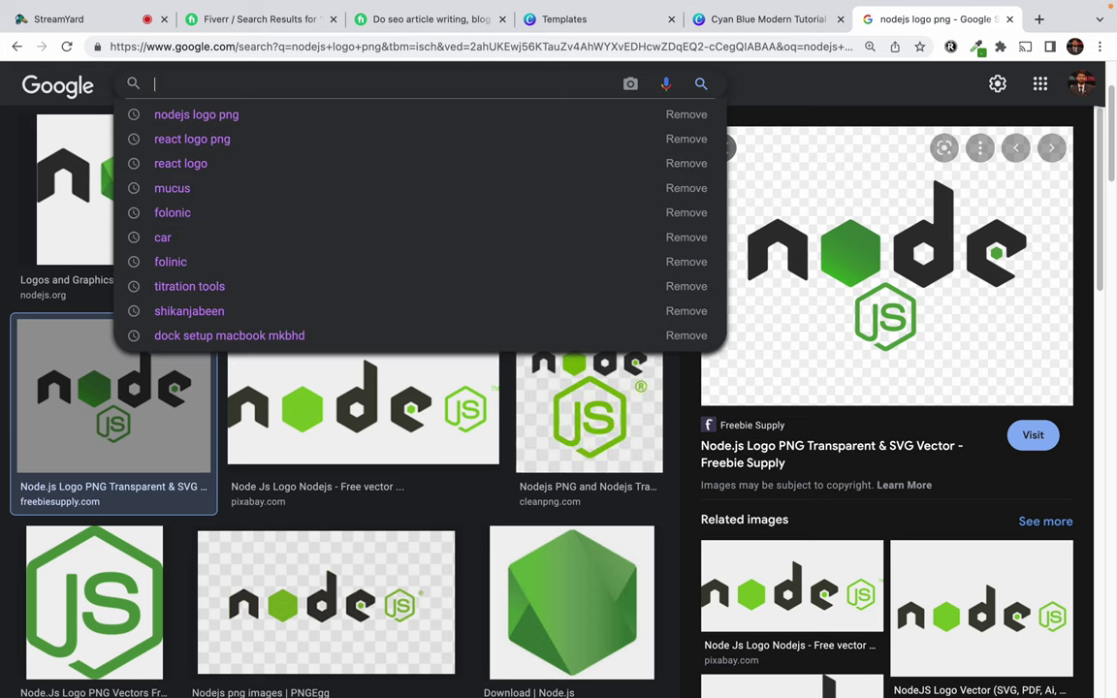
pyautogui.write('mongodb')
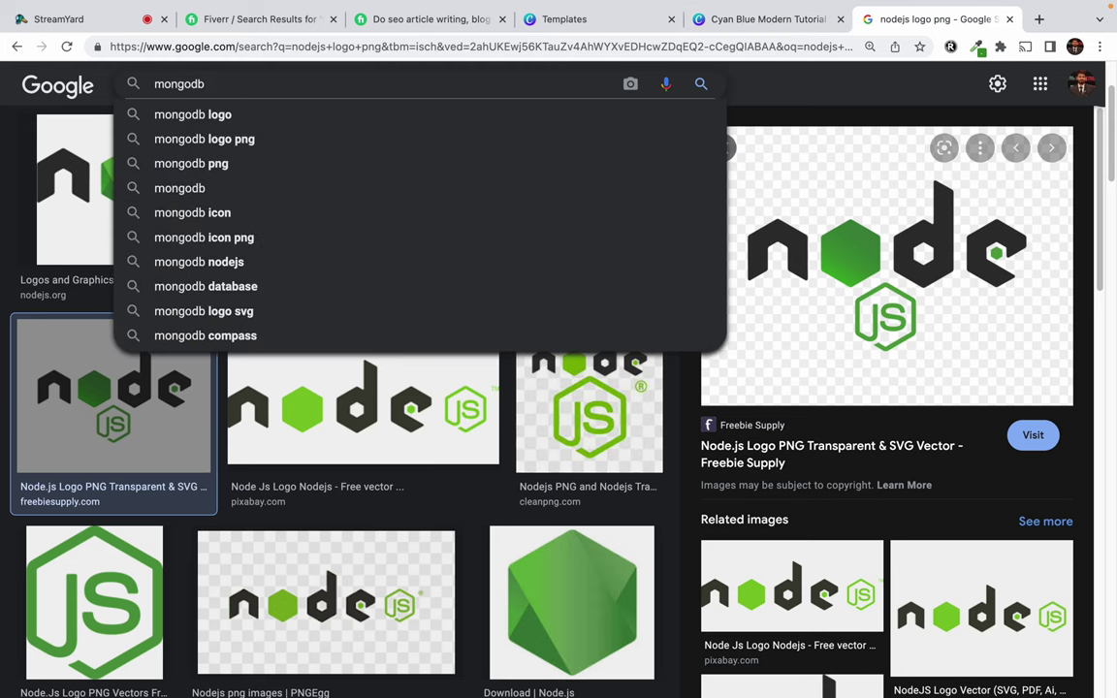
pyautogui.write(' logo png')
pyautogui.press('Return')
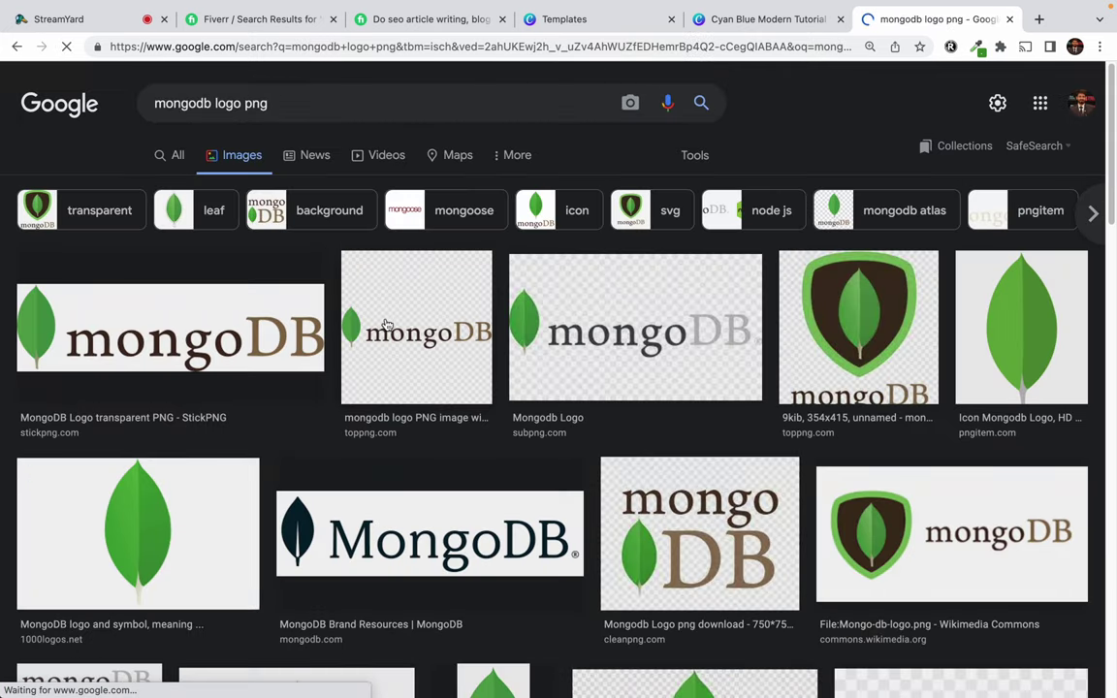
# - Open the transparent MongoDB logo from StickPNG and save the image to the desktop
pyautogui.click(277, 336)
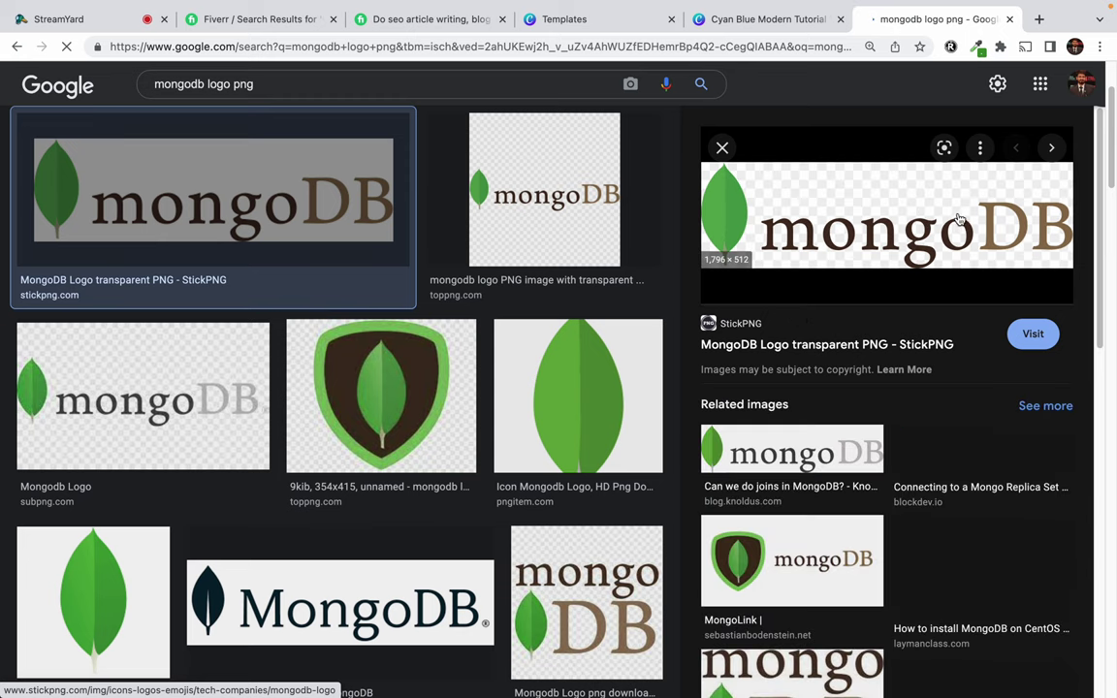
pyautogui.moveTo(961, 219); pyautogui.dragTo(360, 497)
pyautogui.hotkey('ctrl', 'Right')
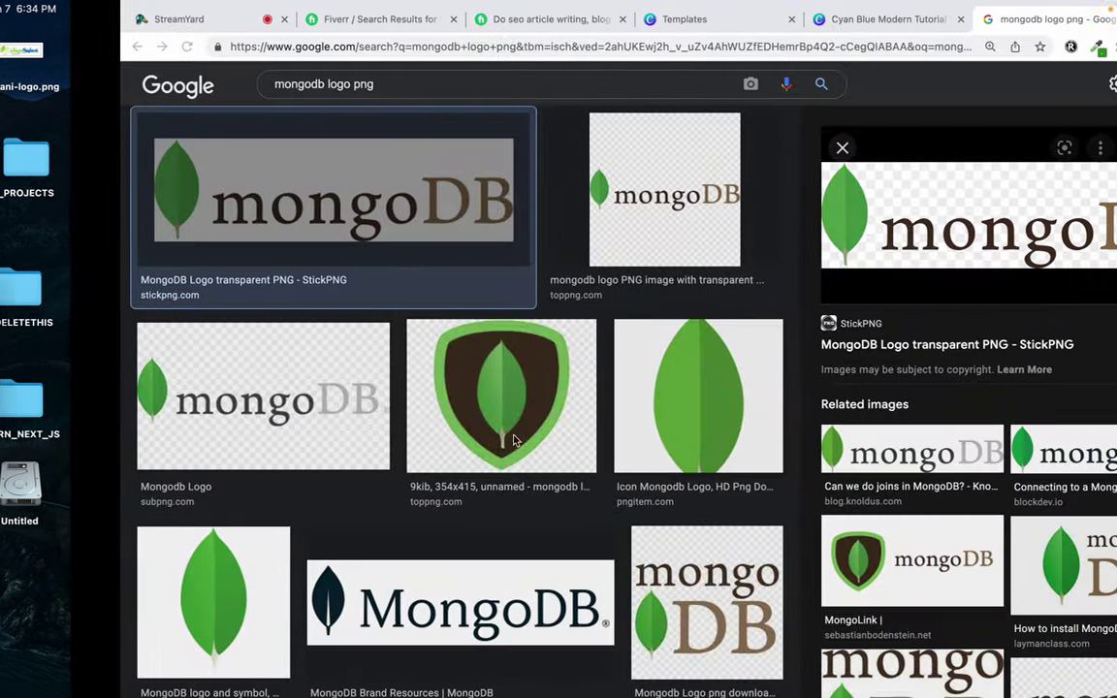
# - Return to the Canva design, upload the saved MongoDB logo from the desktop and add it to the thumbnail
pyautogui.hotkey('ctrl', 'shift', 'Tab')
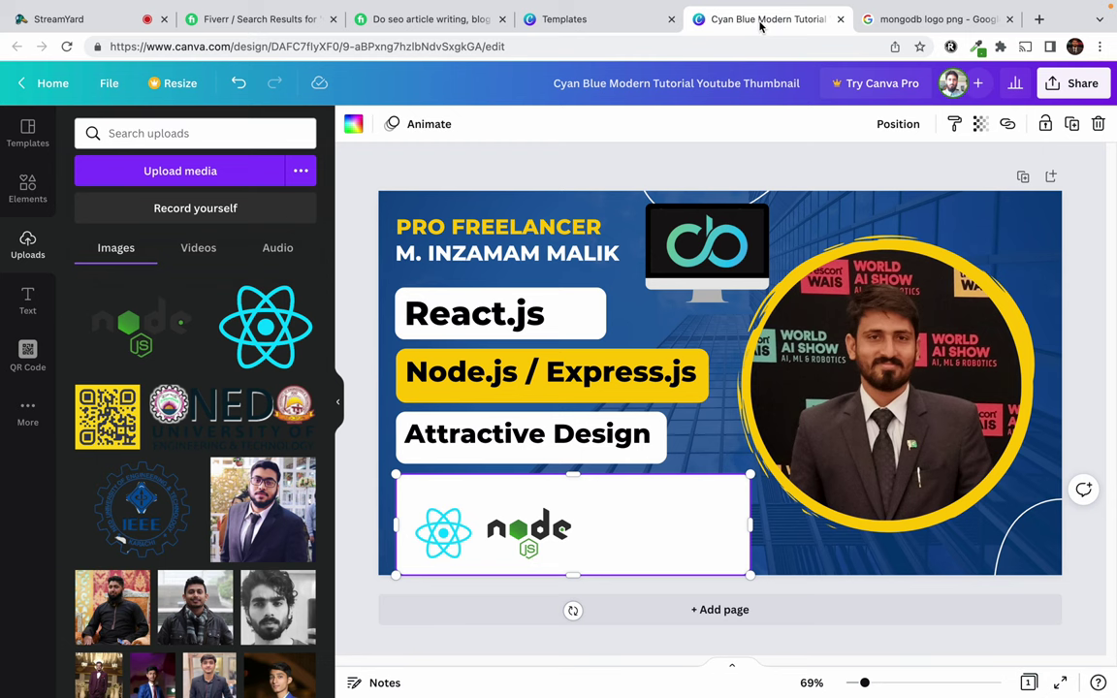
pyautogui.click(175, 169)
pyautogui.doubleClick(437, 254)
pyautogui.click(175, 170)
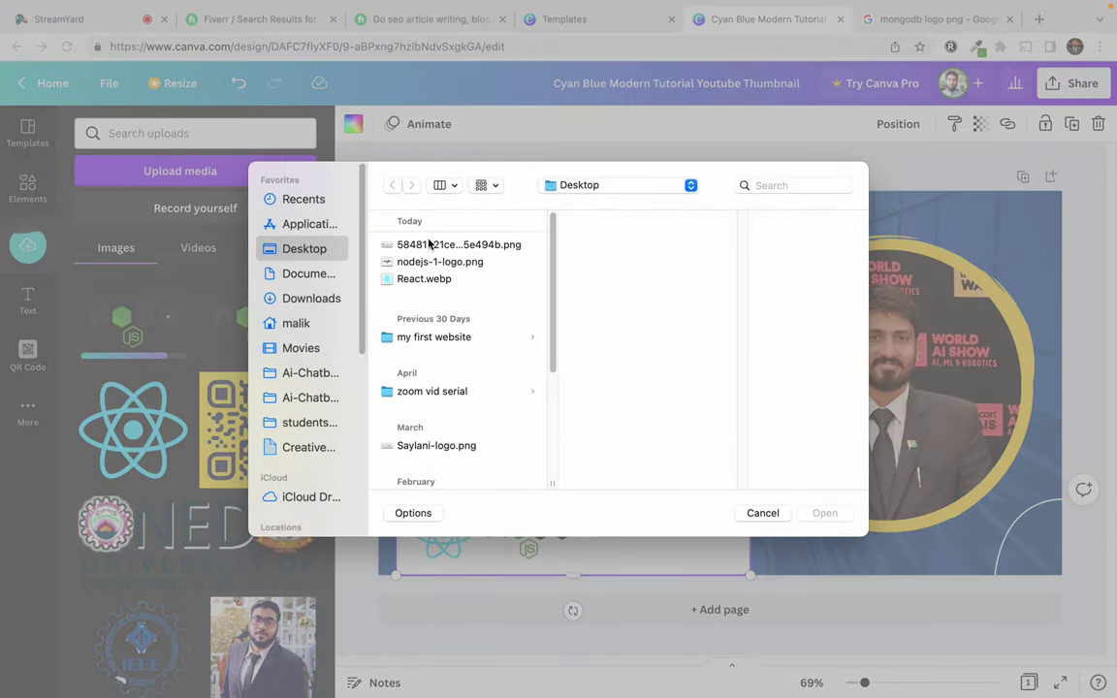
pyautogui.doubleClick(459, 233)
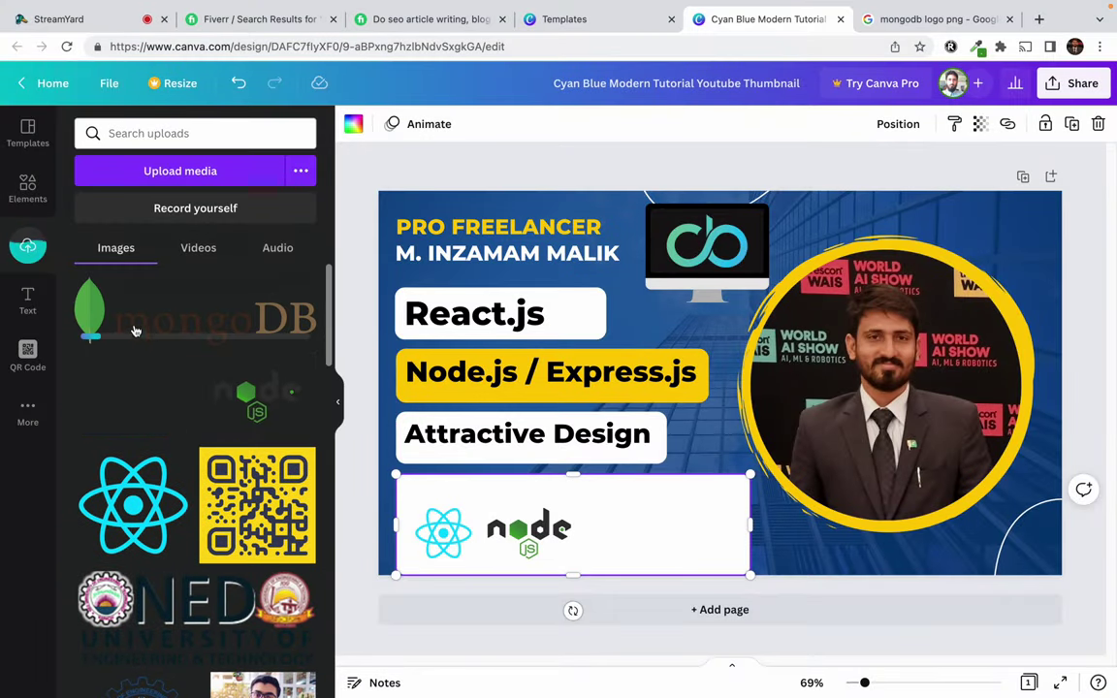
pyautogui.click(135, 323)
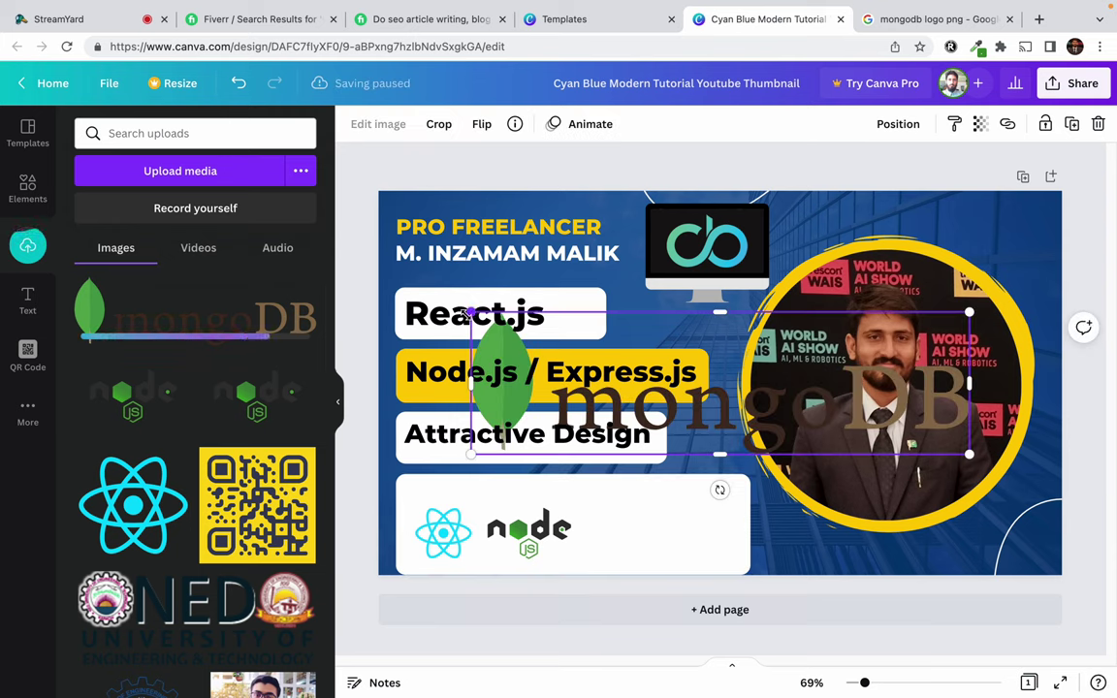
# - Shrink the MongoDB logo and place it beside the Node.js logo inside the white box
pyautogui.moveTo(471, 311); pyautogui.dragTo(773, 399)
pyautogui.moveTo(860, 419); pyautogui.dragTo(661, 533)
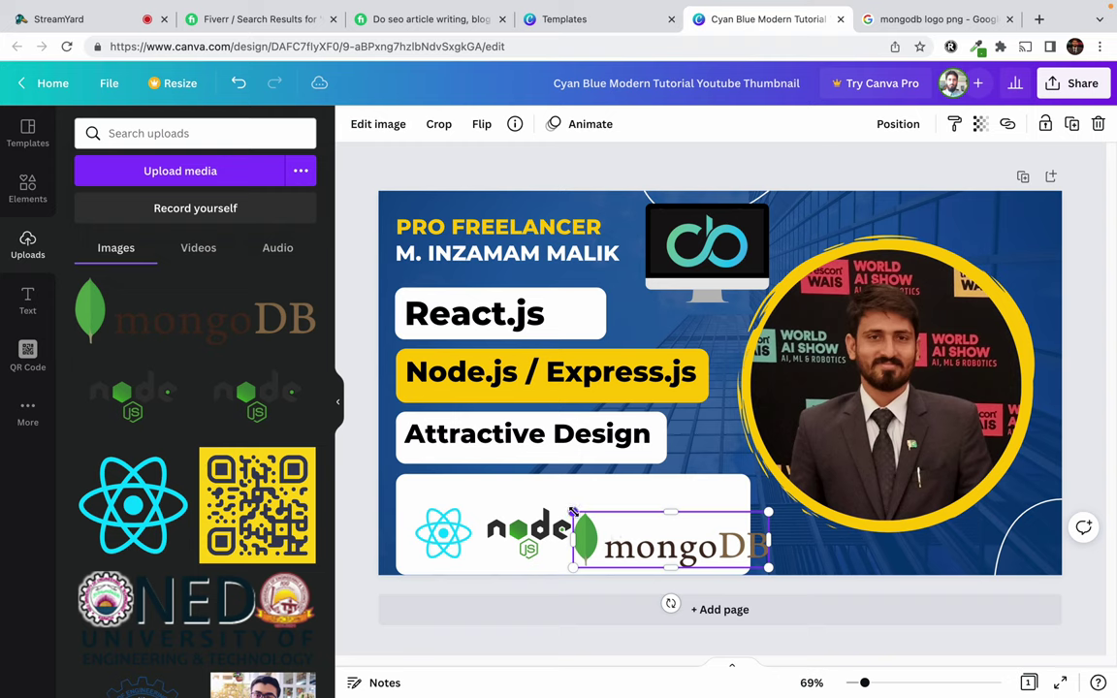
pyautogui.moveTo(574, 511); pyautogui.dragTo(661, 523)
pyautogui.click(838, 539)
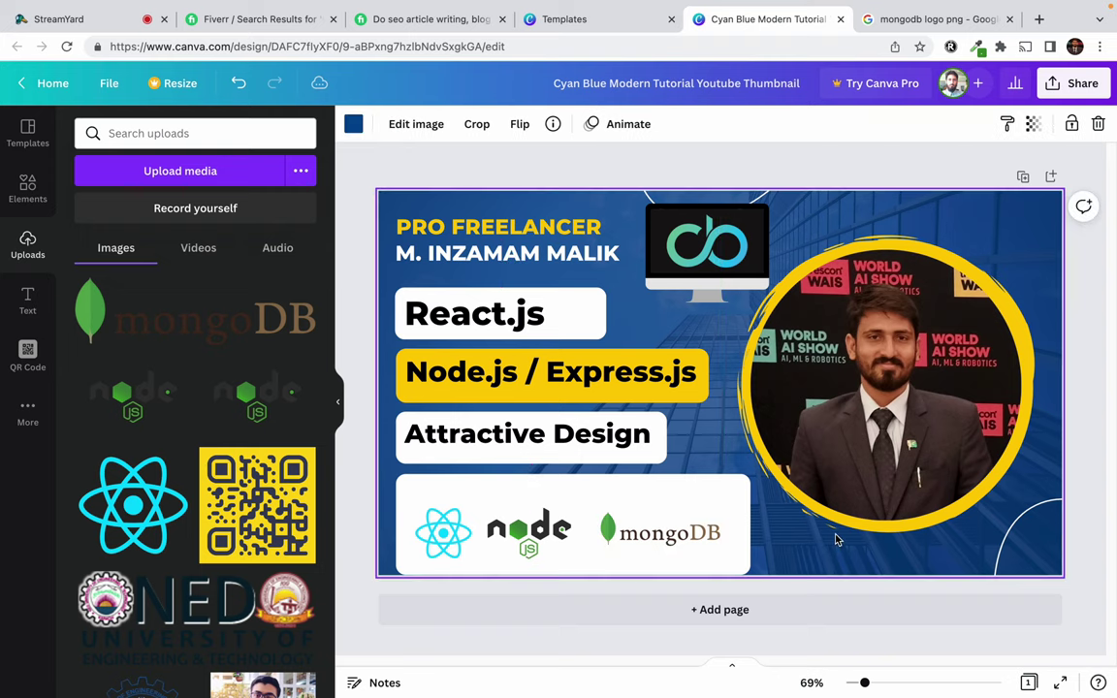
# - Replace the "Attractive Design" text with "Mongodb"
pyautogui.doubleClick(478, 436)
pyautogui.write('Mongodb')
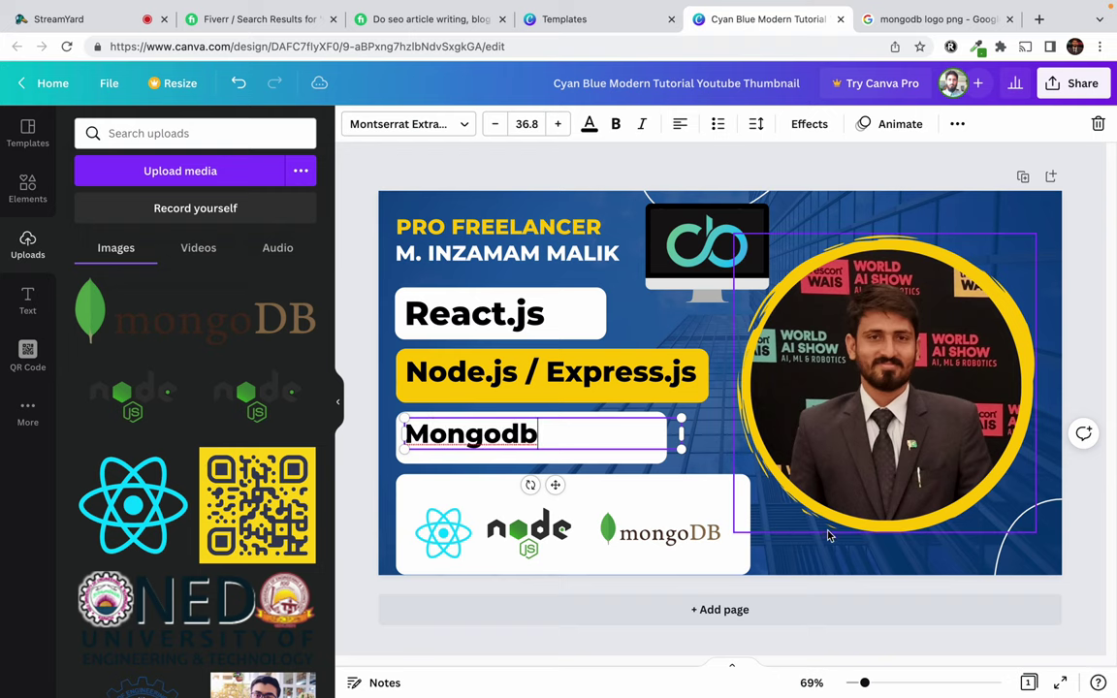
pyautogui.click(631, 476)
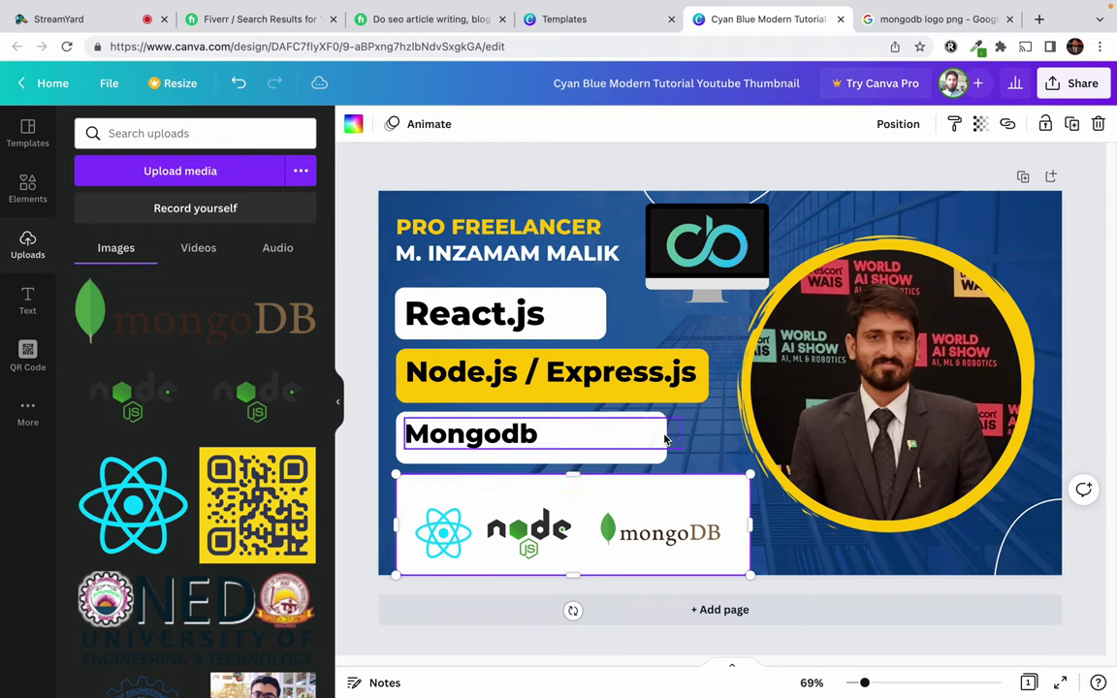
# - Narrow the white box behind Mongodb and its text frame to fit the shorter word
pyautogui.click(660, 436)
pyautogui.moveTo(667, 434); pyautogui.dragTo(573, 433)
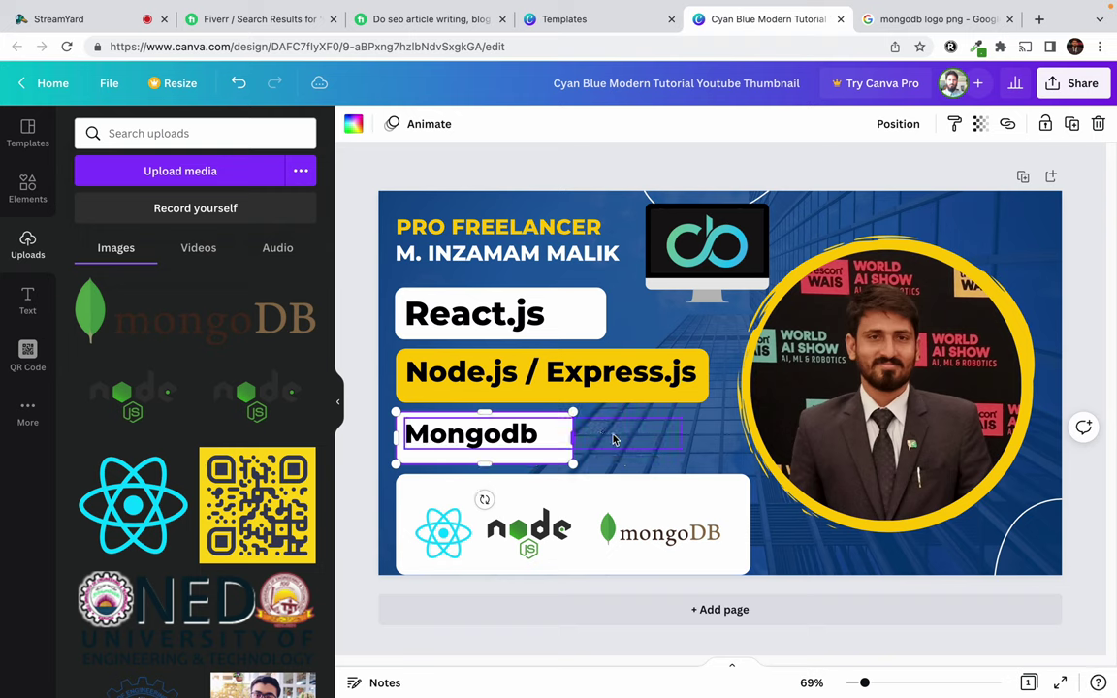
pyautogui.click(613, 438)
pyautogui.moveTo(683, 434); pyautogui.dragTo(564, 435)
pyautogui.click(665, 439)
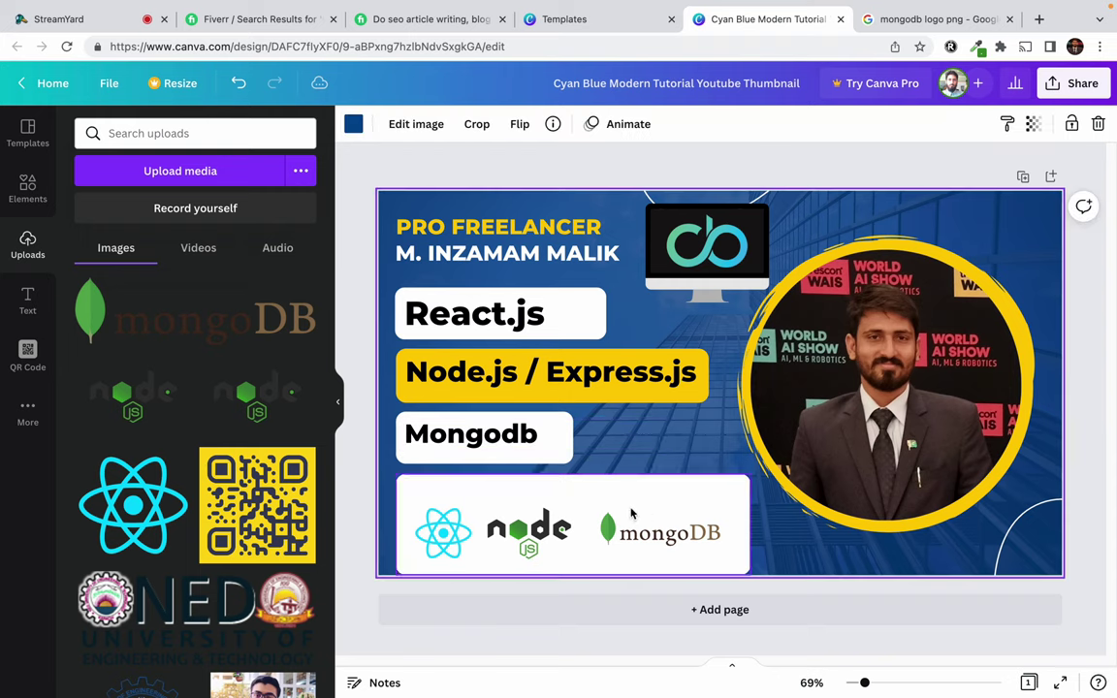
# - Reduce the height of the white box behind the logos from its upper edge and group it with the three logos
pyautogui.click(607, 486)
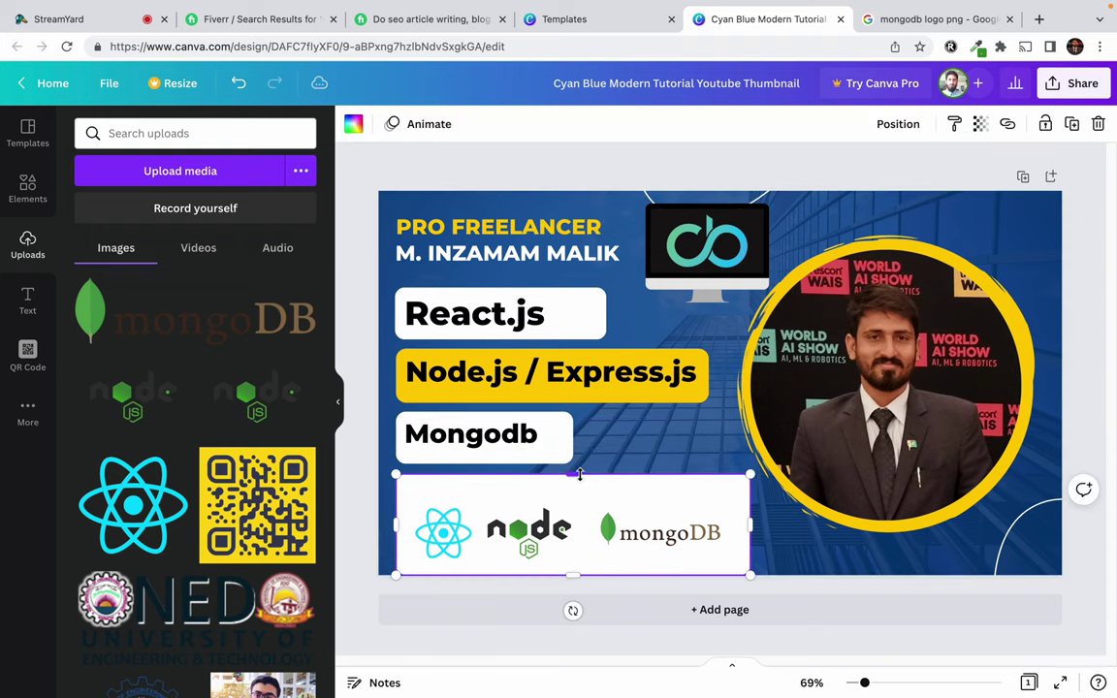
pyautogui.moveTo(579, 473); pyautogui.dragTo(577, 492)
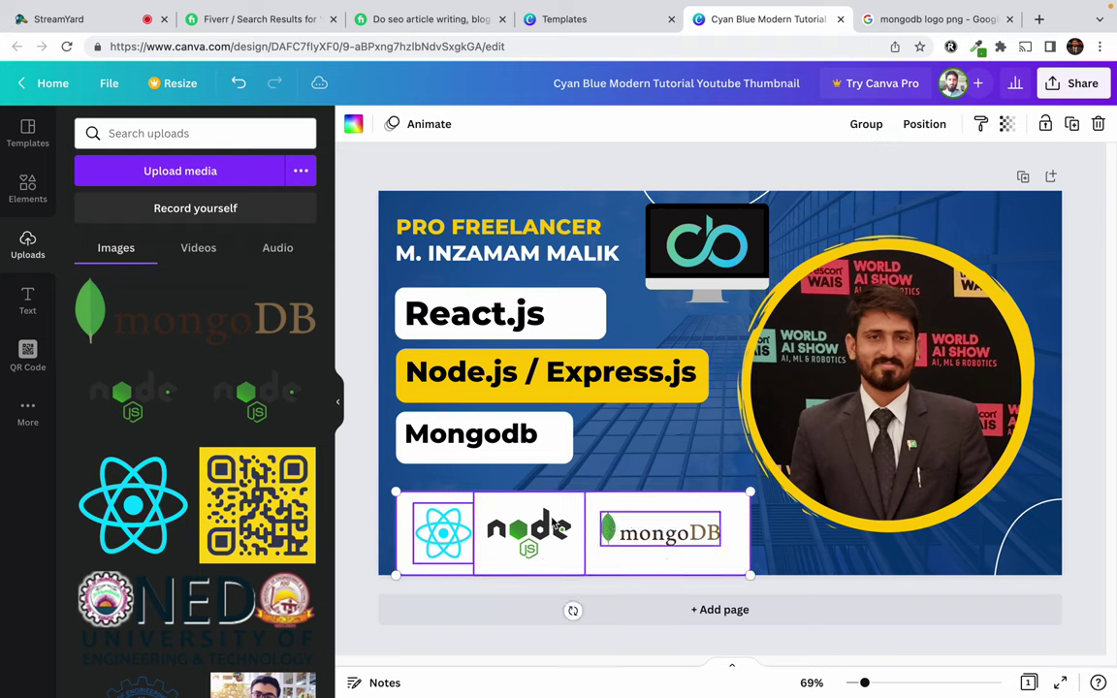
pyautogui.rightClick(553, 524)
pyautogui.click(616, 623)
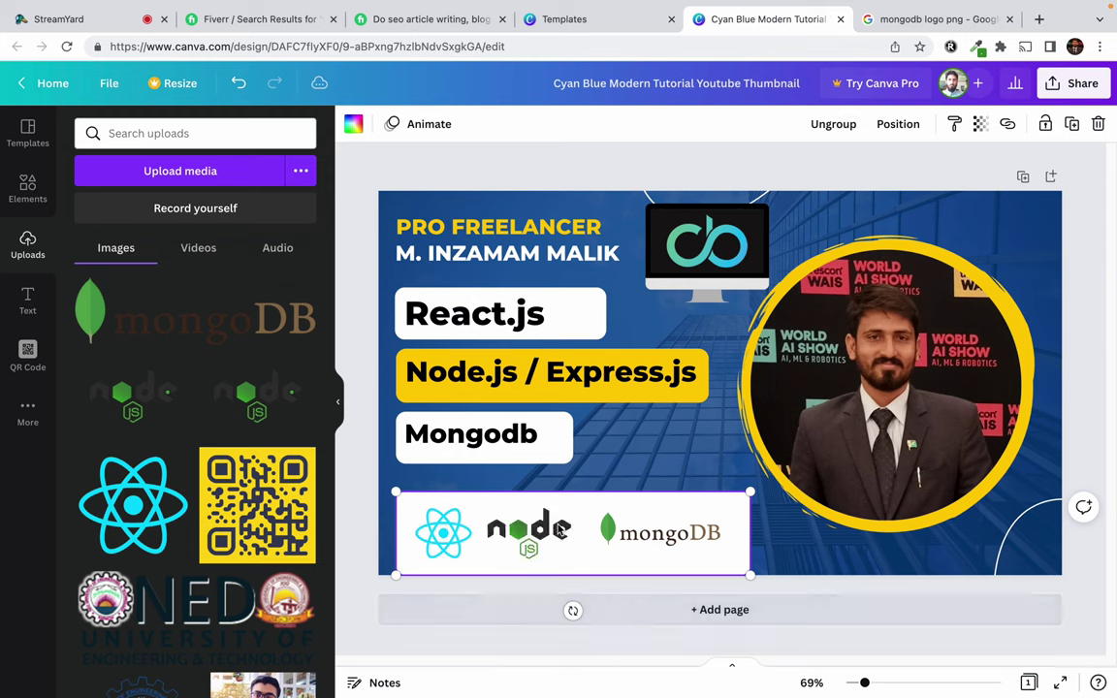
# - Move the grouped logo box slightly up, closer to the Mongodb box and clear of the thumbnail's lower edge
pyautogui.moveTo(598, 512)
pyautogui.mouseDown()
pyautogui.moveTo(597, 495)
pyautogui.moveTo(603, 514)
pyautogui.moveTo(630, 529)
pyautogui.moveTo(615, 527)
pyautogui.mouseUp()
pyautogui.click(584, 409)
pyautogui.click(596, 521)
pyautogui.hotkey('ctrl', 'z')
pyautogui.click(649, 437)
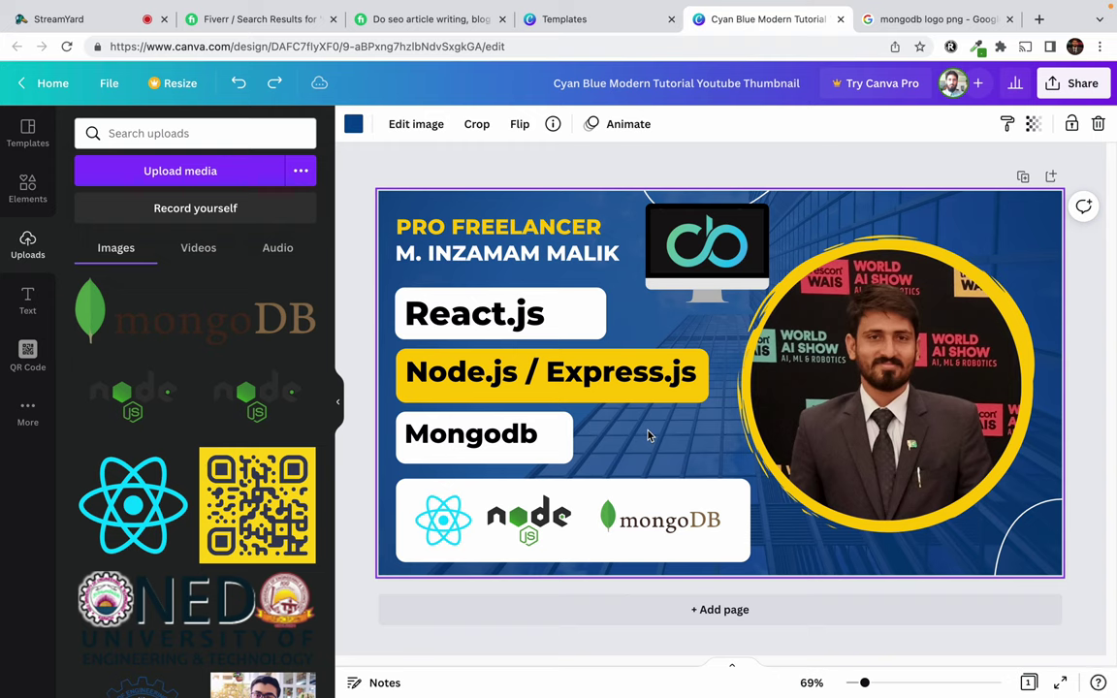
# - Download the finished thumbnail as a PNG at 1280 × 720 px
pyautogui.click(1079, 84)
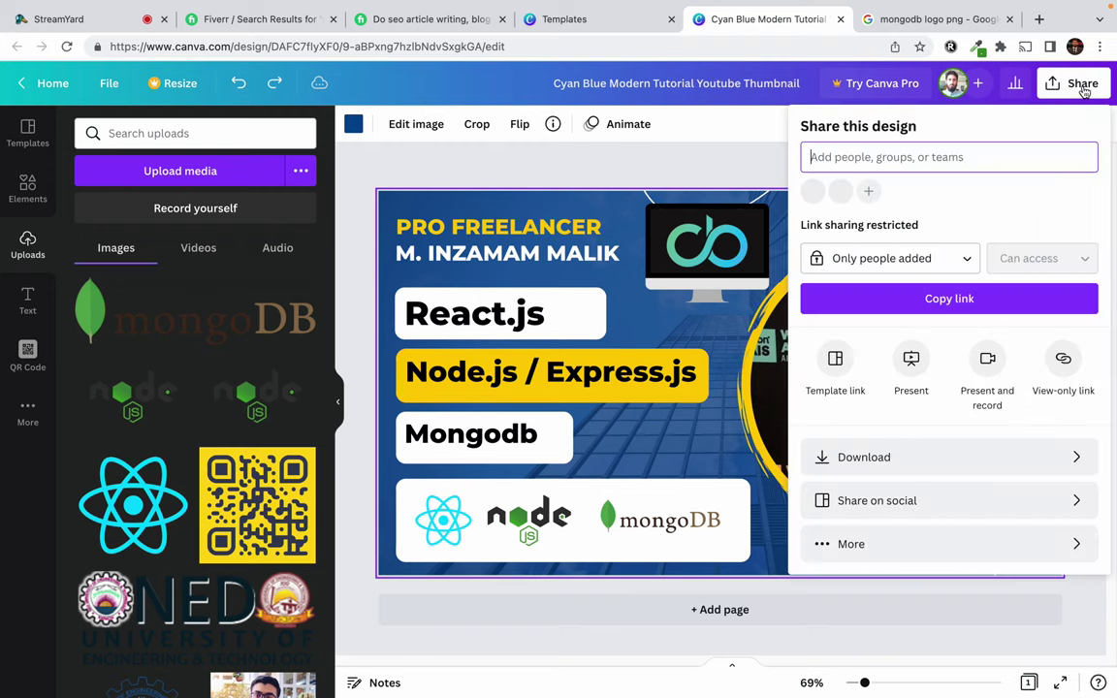
pyautogui.click(892, 457)
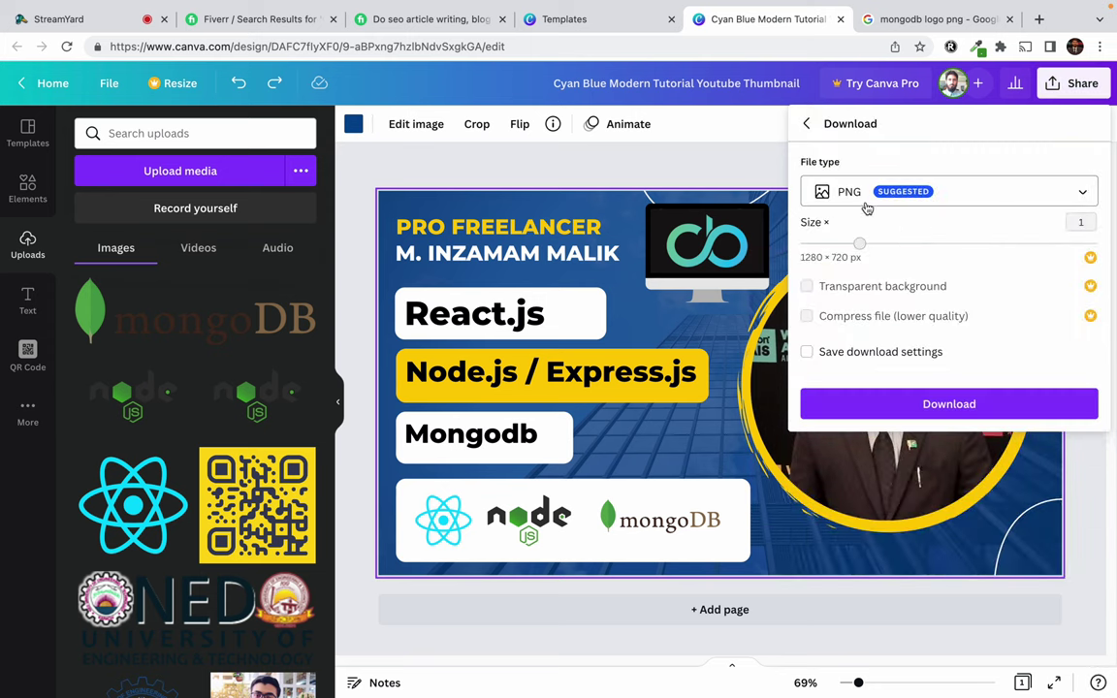
pyautogui.click(944, 408)
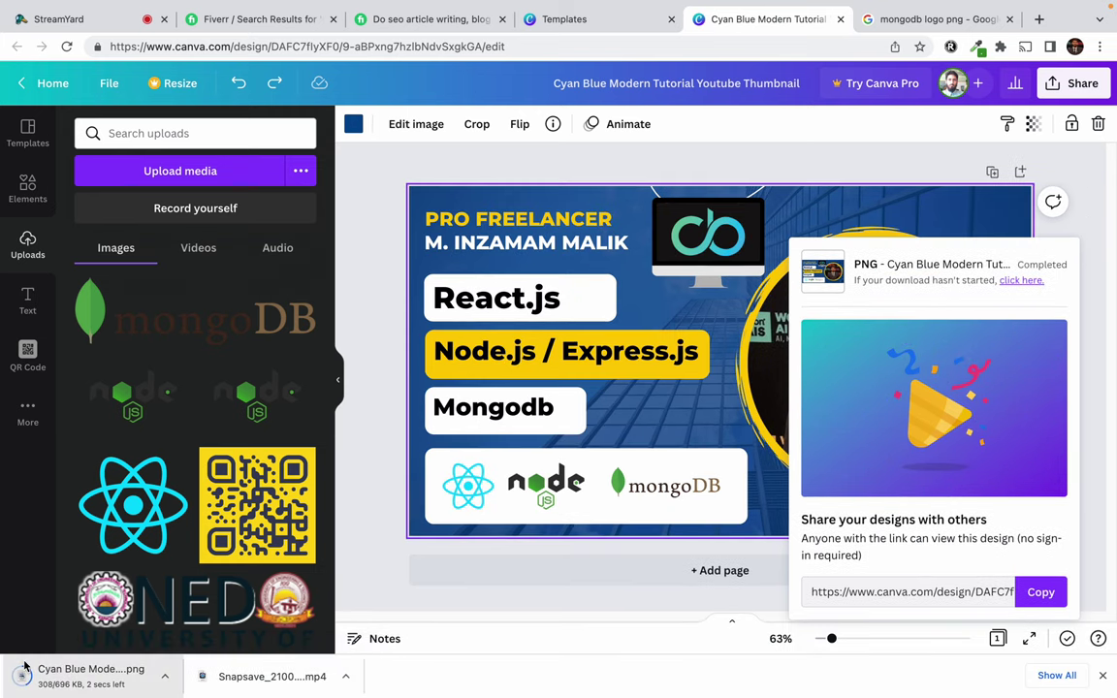
# - Open the exported thumbnail PNG from the Downloads folder, check how it looks, and close the image and folder windows
pyautogui.press('F11')
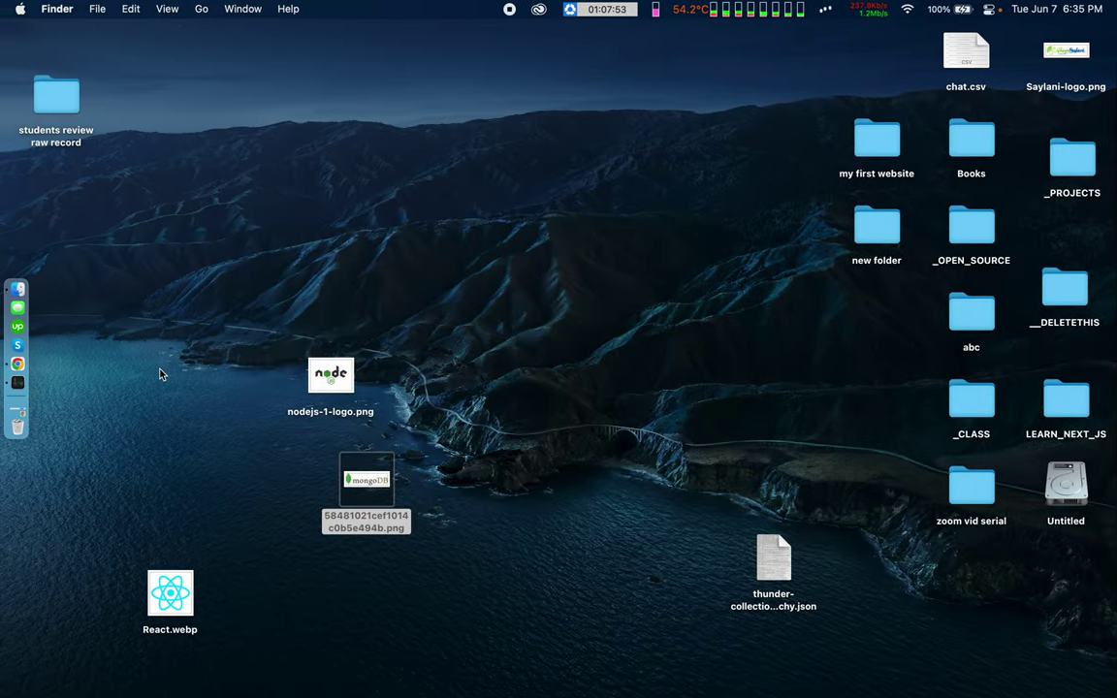
pyautogui.click(27, 294)
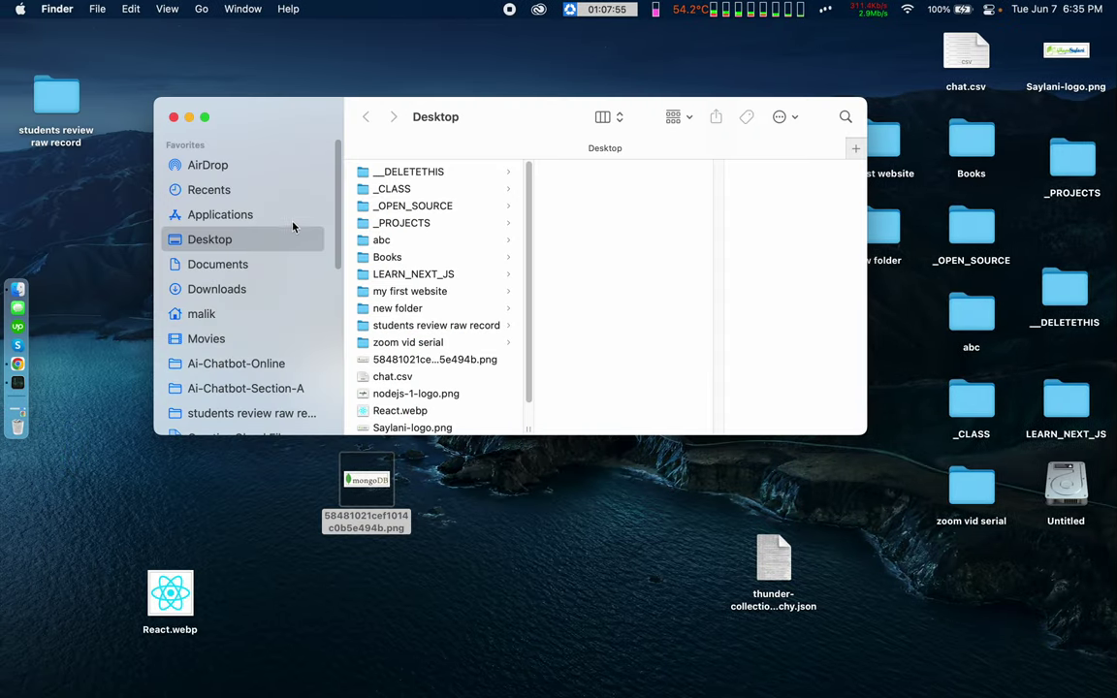
pyautogui.click(229, 263)
pyautogui.click(227, 293)
pyautogui.doubleClick(427, 197)
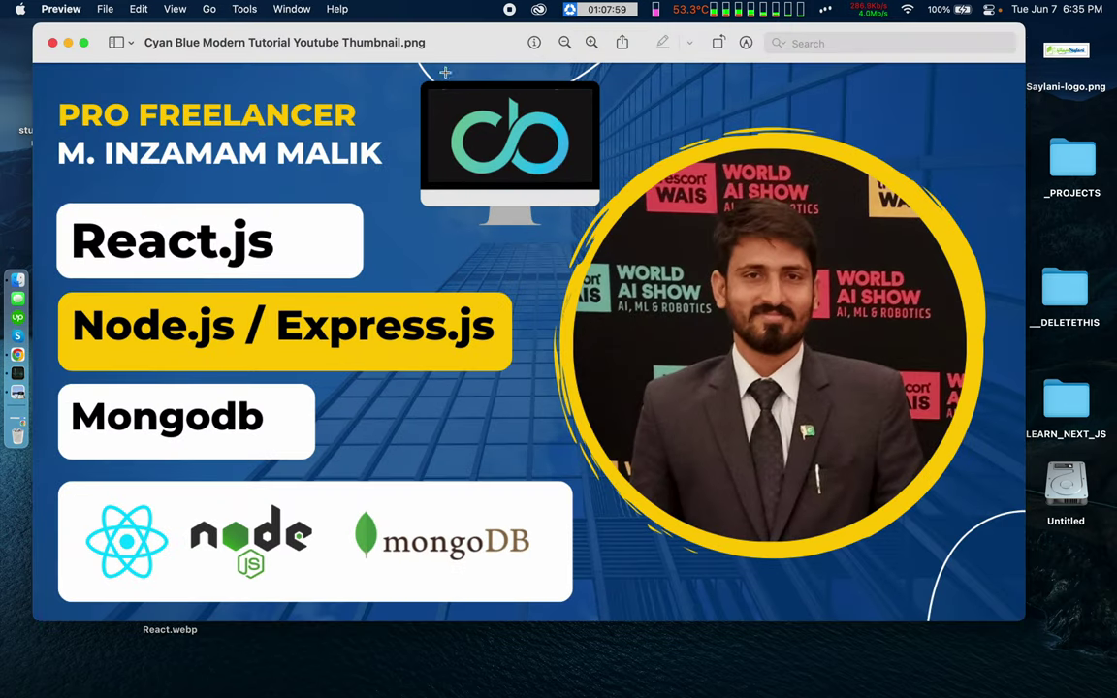
pyautogui.moveTo(457, 47); pyautogui.dragTo(490, 59)
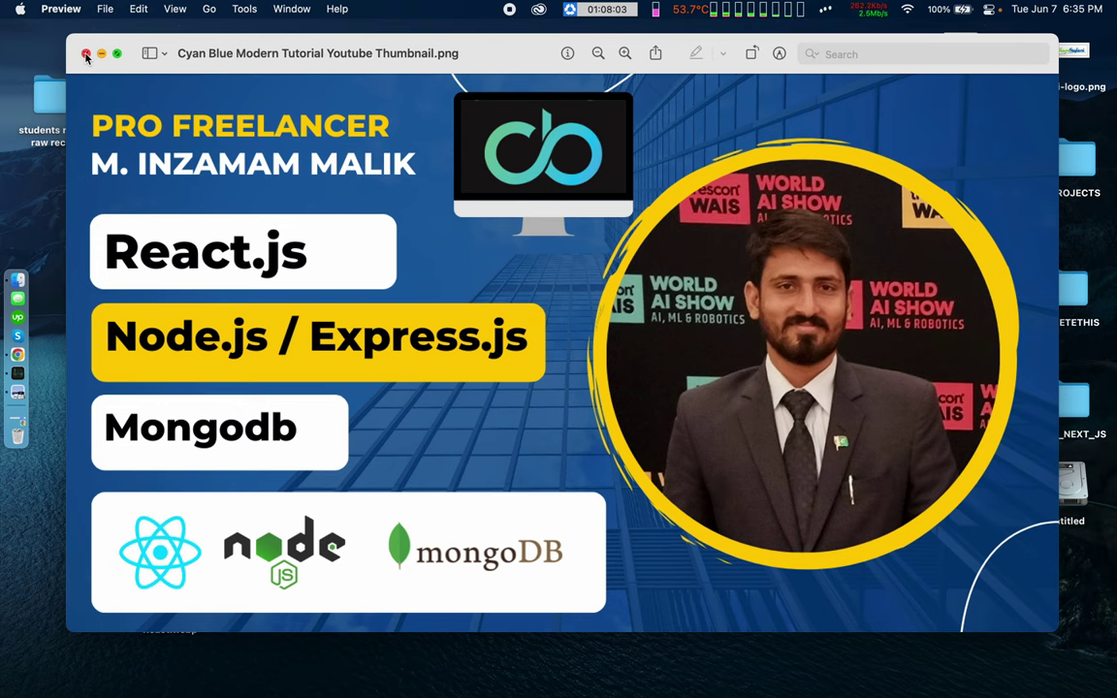
pyautogui.click(86, 55)
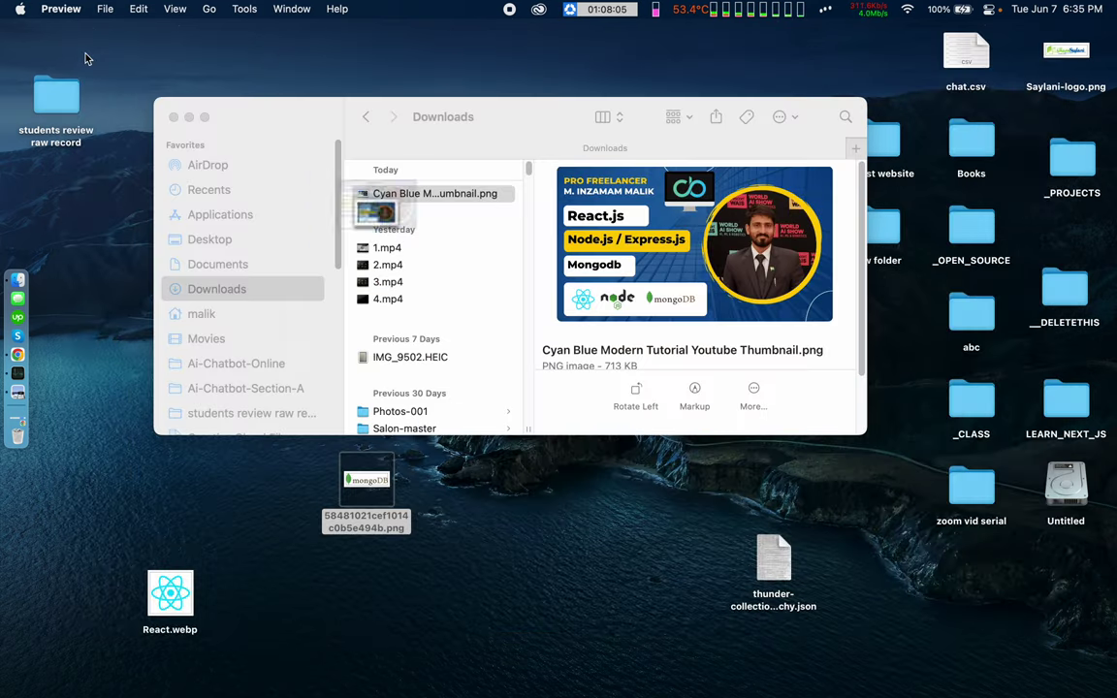
pyautogui.click(175, 118)
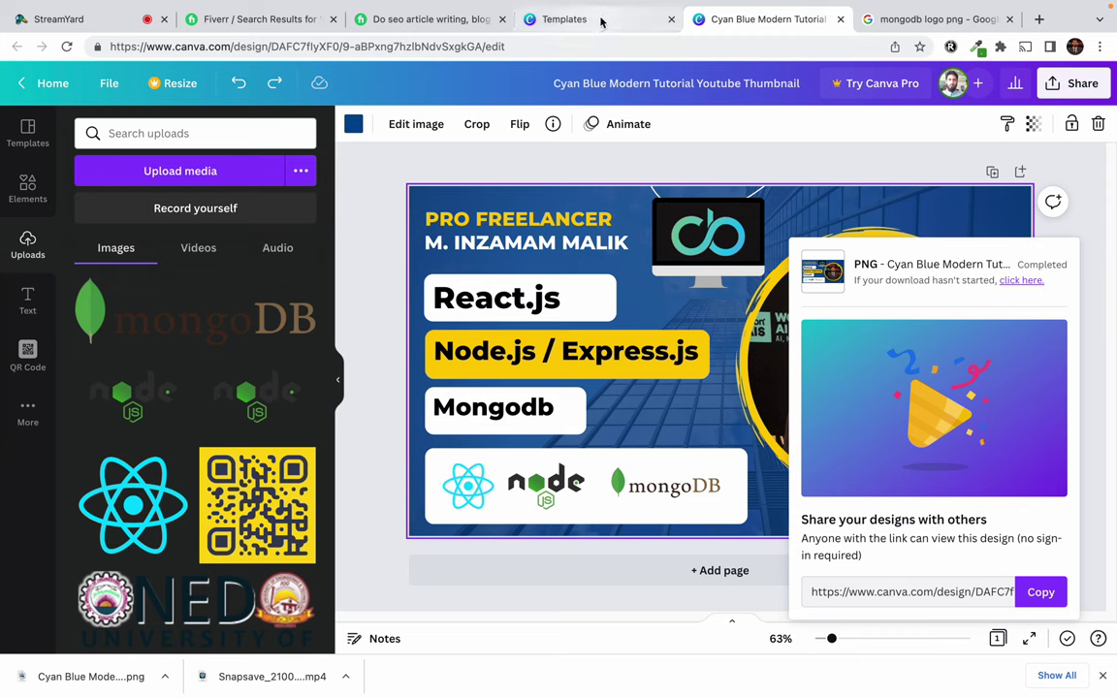
# - Switch to the Fiverr web developer search results and examine the gig images other top rated sellers use
pyautogui.click(601, 21)
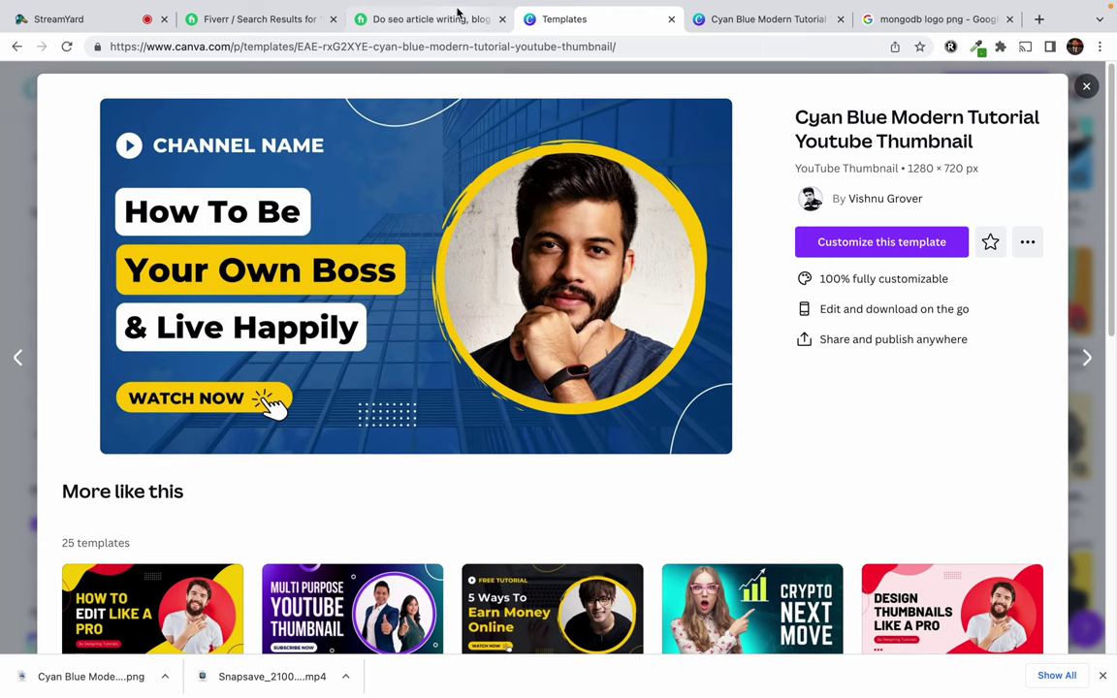
pyautogui.click(456, 15)
pyautogui.click(267, 21)
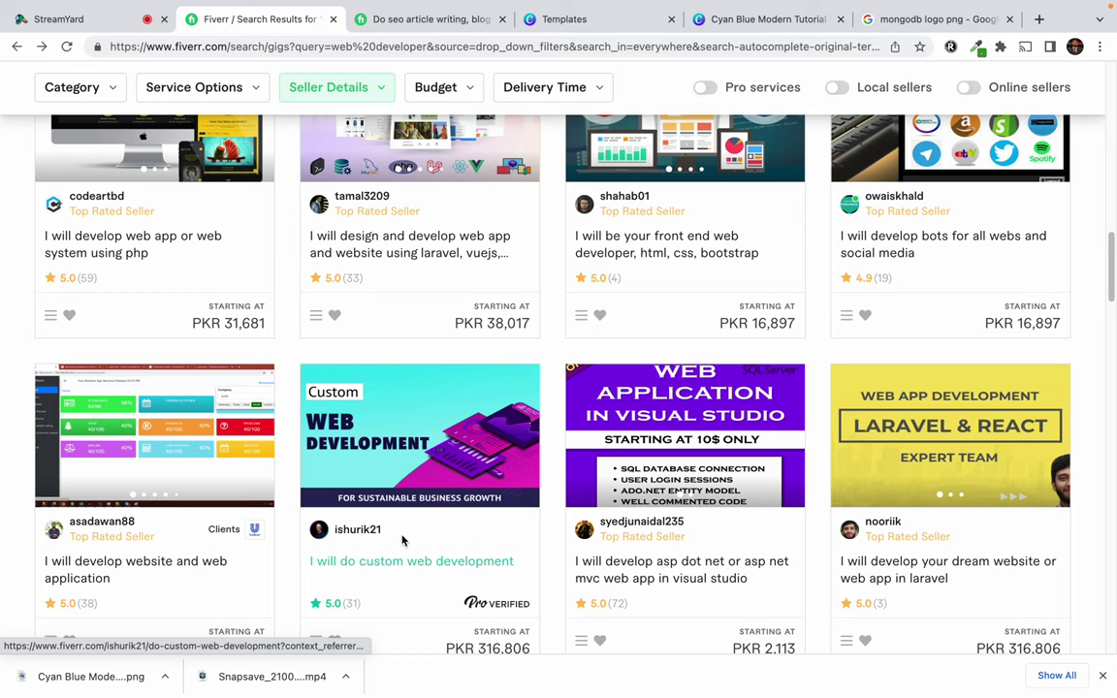
pyautogui.scroll(-2, 404, 541)
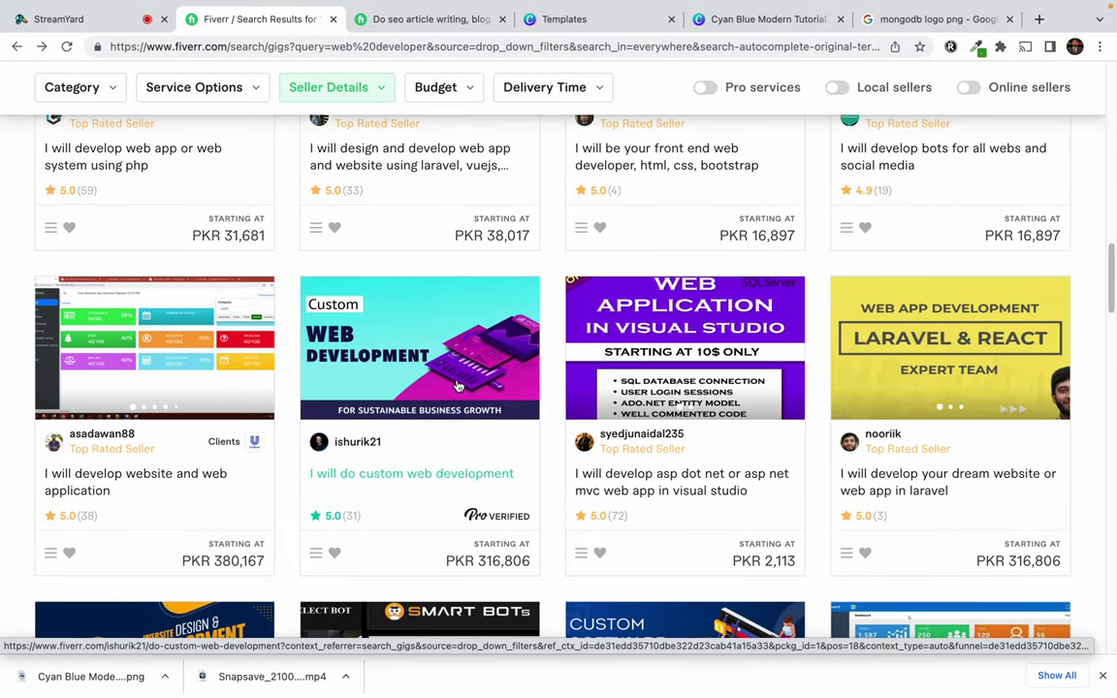
pyautogui.scroll(-5, 369, 424)
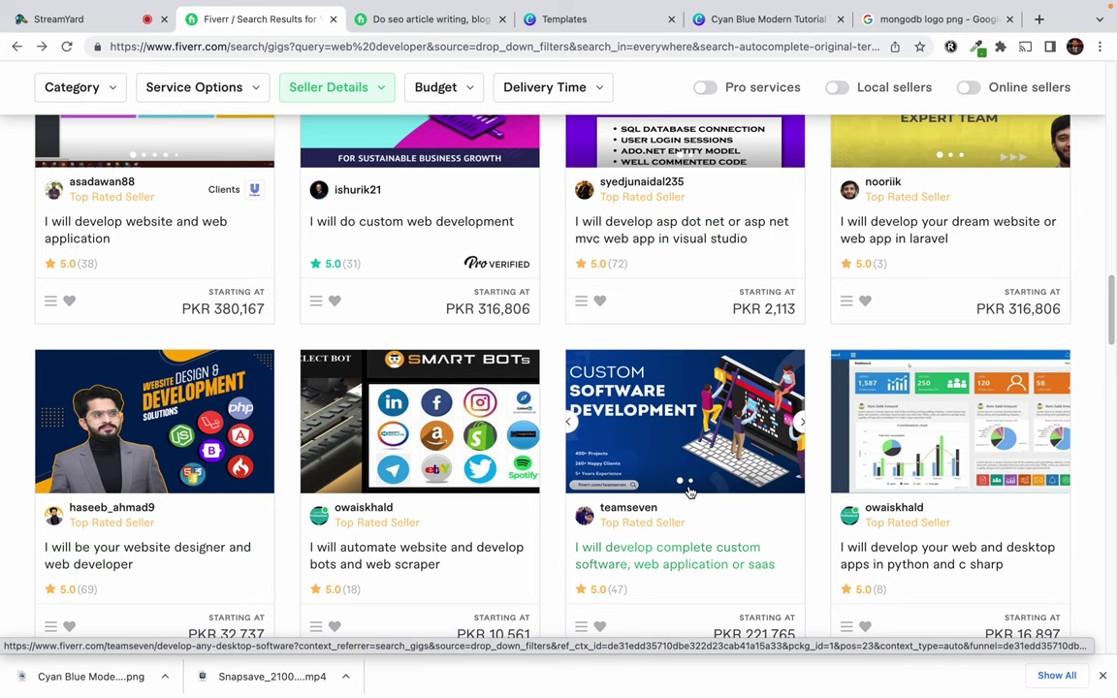
pyautogui.scroll(-5, 631, 456)
pyautogui.scroll(-3, 690, 492)
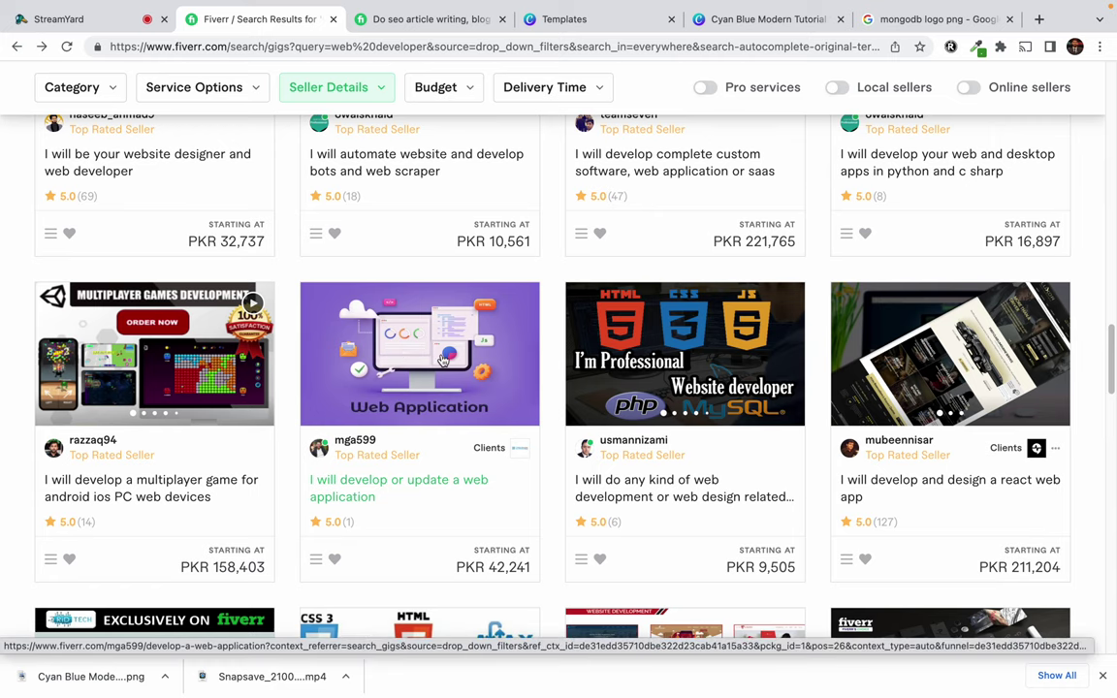
pyautogui.scroll(10, 485, 242)
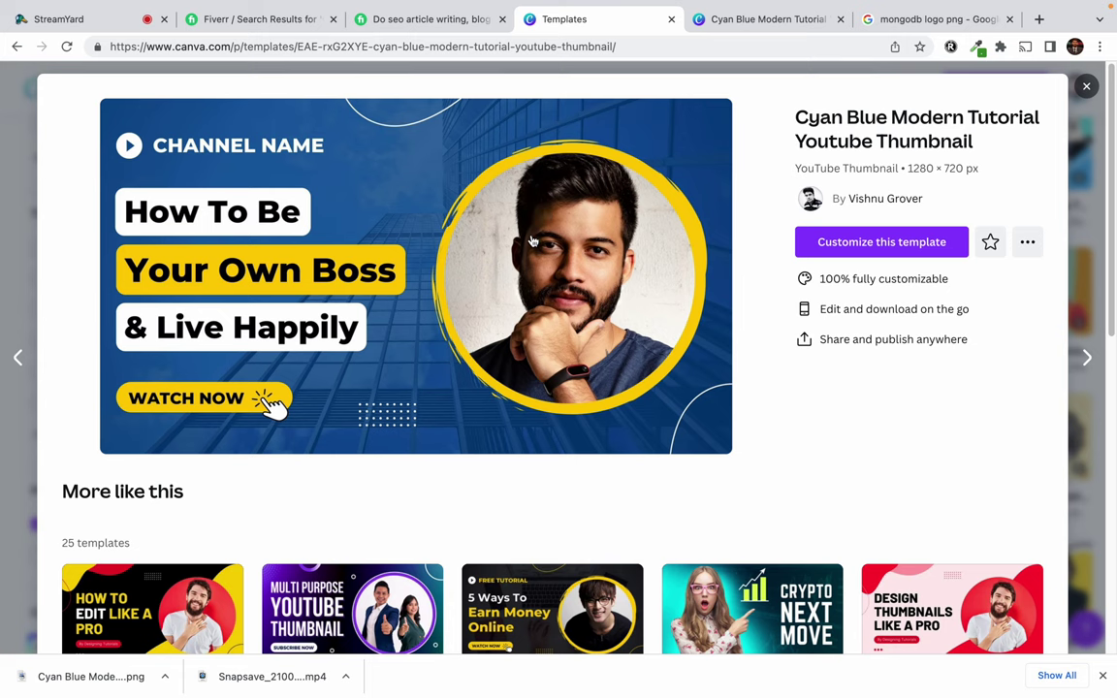
# - Close the thumbnail template preview, search the Canva templates for "tech" and look through the designs
pyautogui.click(978, 70)
pyautogui.scroll(5, 569, 136)
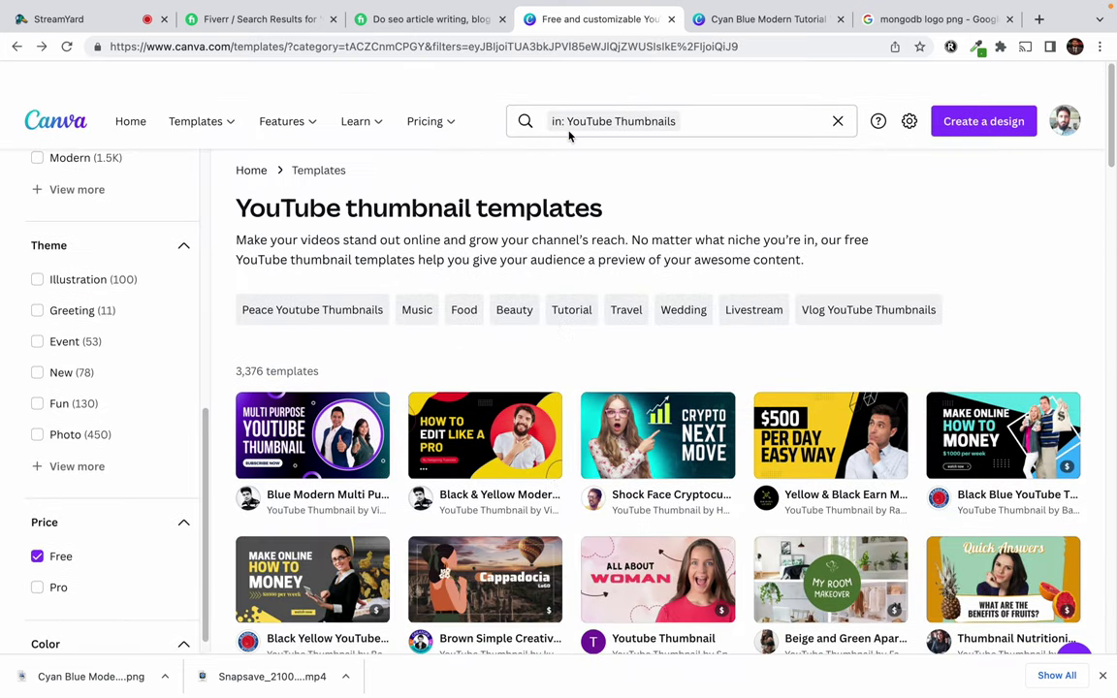
pyautogui.scroll(-1, 570, 136)
pyautogui.click(687, 88)
pyautogui.write('te')
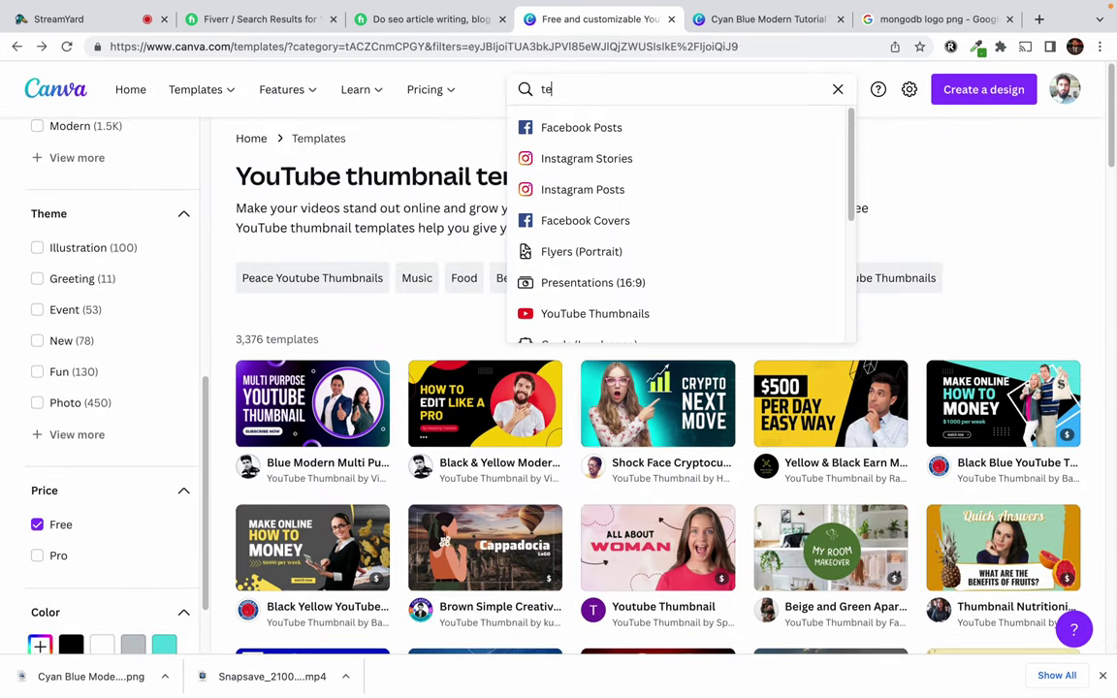
pyautogui.write('avch')
pyautogui.press('BackSpace')
pyautogui.press('BackSpace')
pyautogui.press('BackSpace')
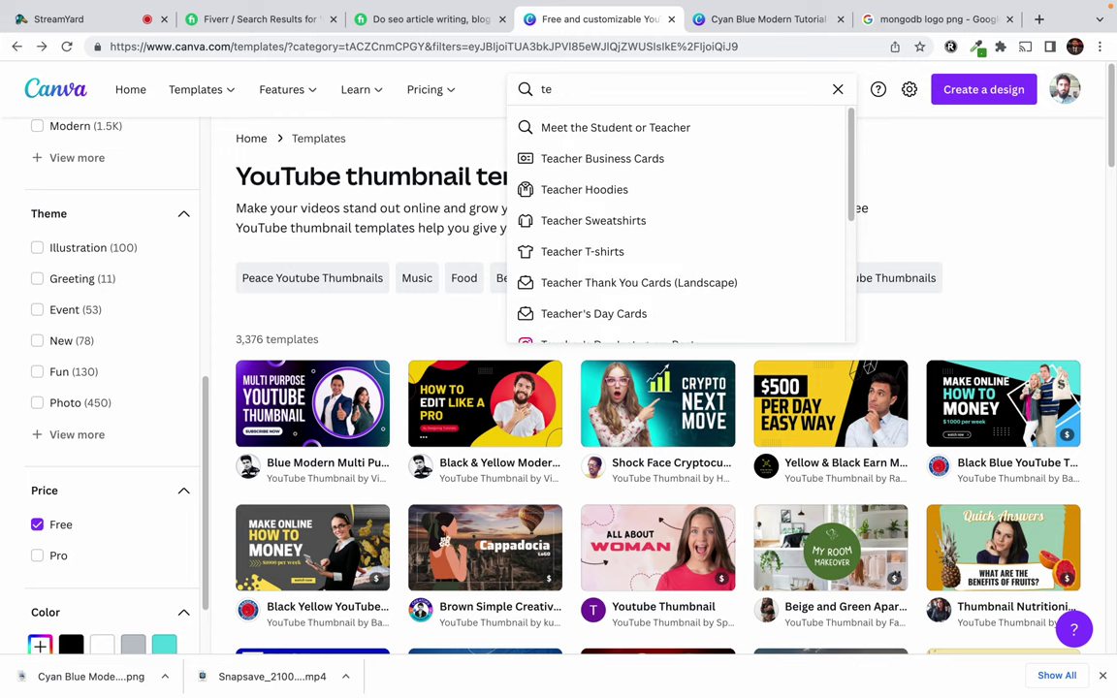
pyautogui.write('ch')
pyautogui.press('Return')
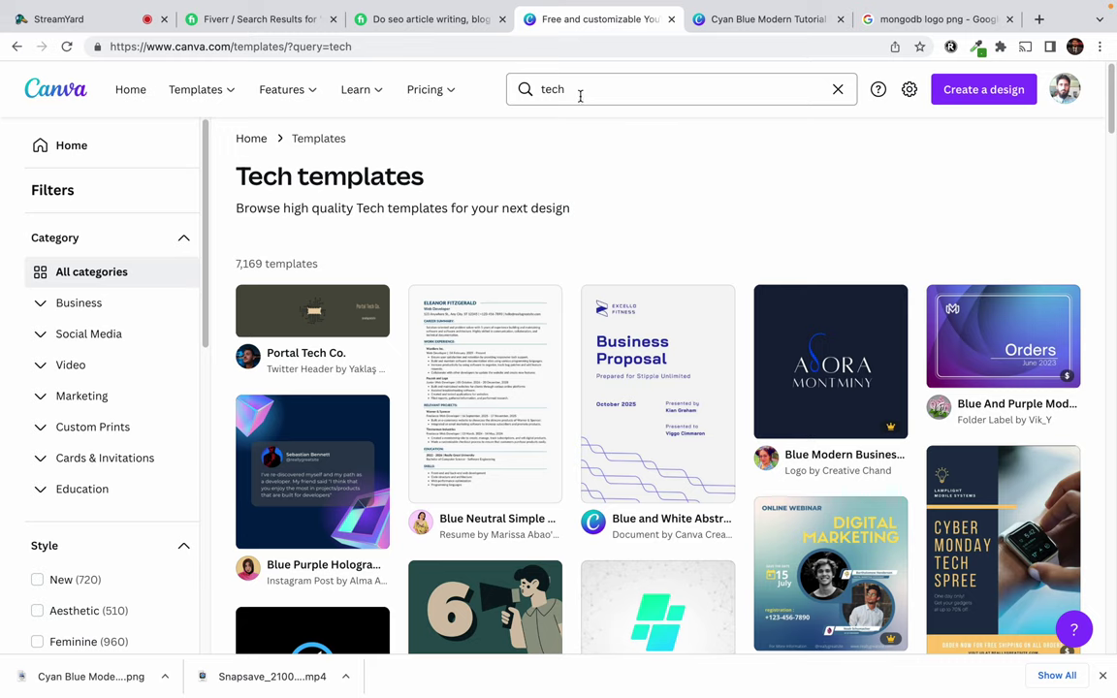
pyautogui.scroll(-3, 545, 309)
pyautogui.scroll(-3, 544, 310)
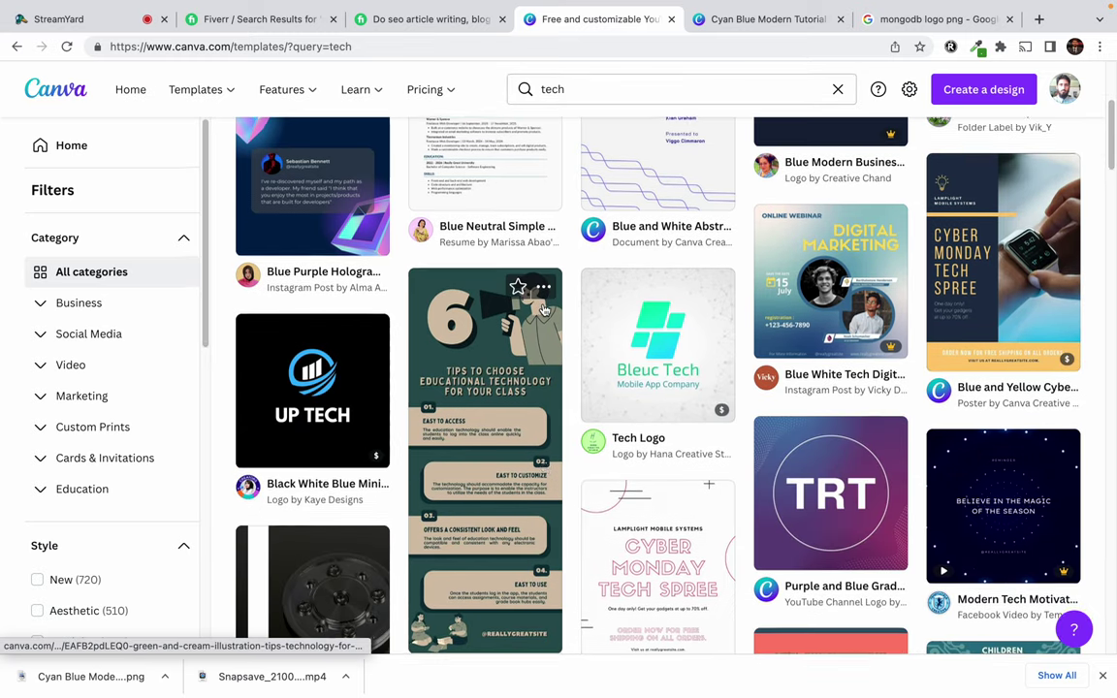
# - Search the Canva templates for "computer" and look through the designs offered
pyautogui.scroll(6, 582, 242)
pyautogui.click(610, 92)
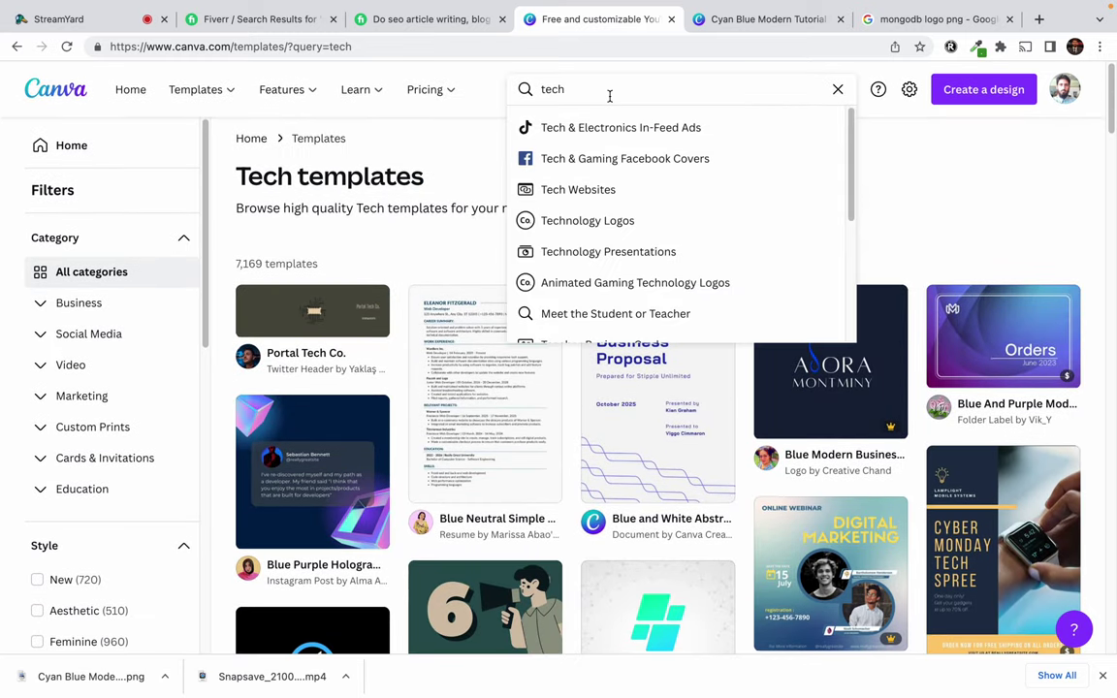
pyautogui.press('BackSpace')
pyautogui.write('computer')
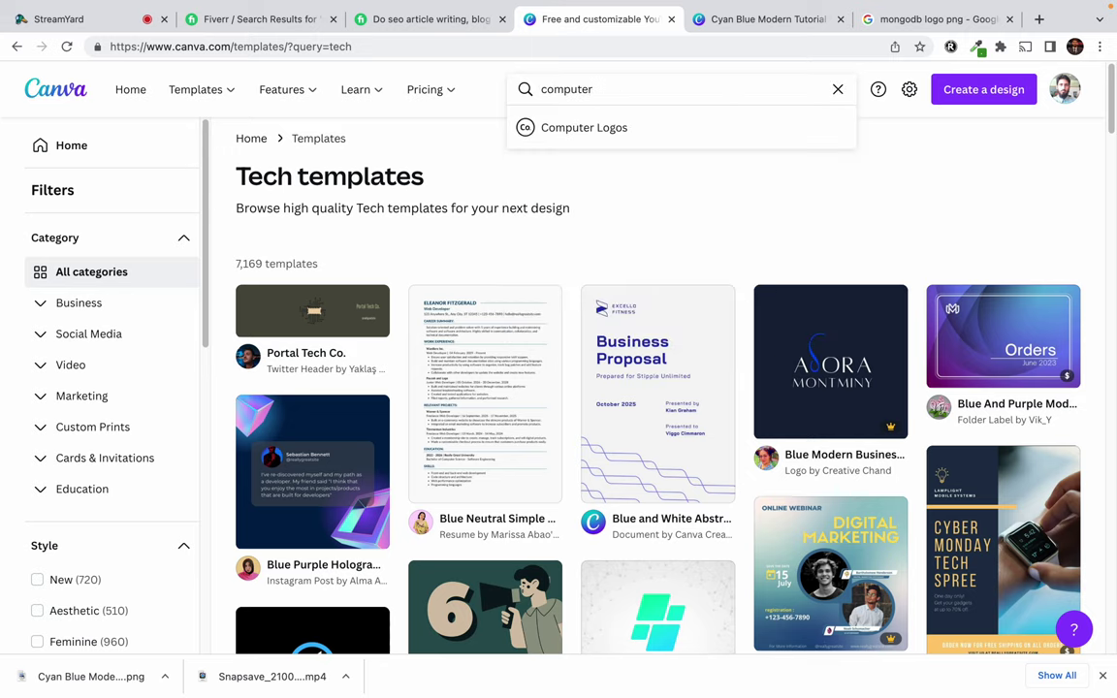
pyautogui.press('Return')
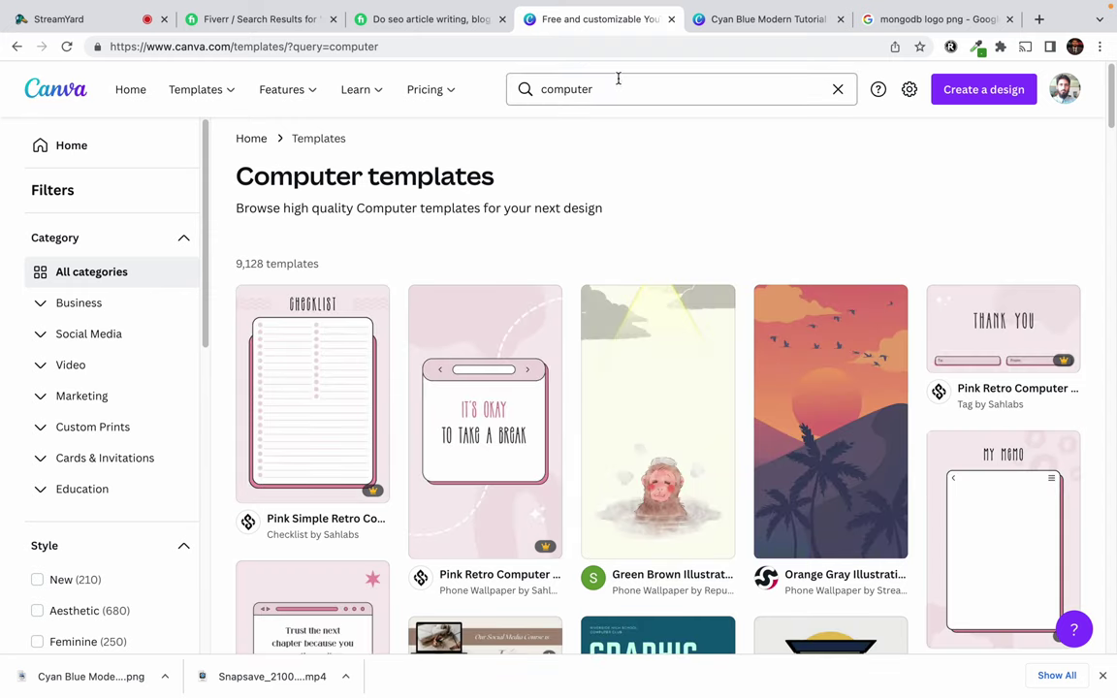
pyautogui.scroll(-2, 560, 475)
pyautogui.scroll(-4, 560, 475)
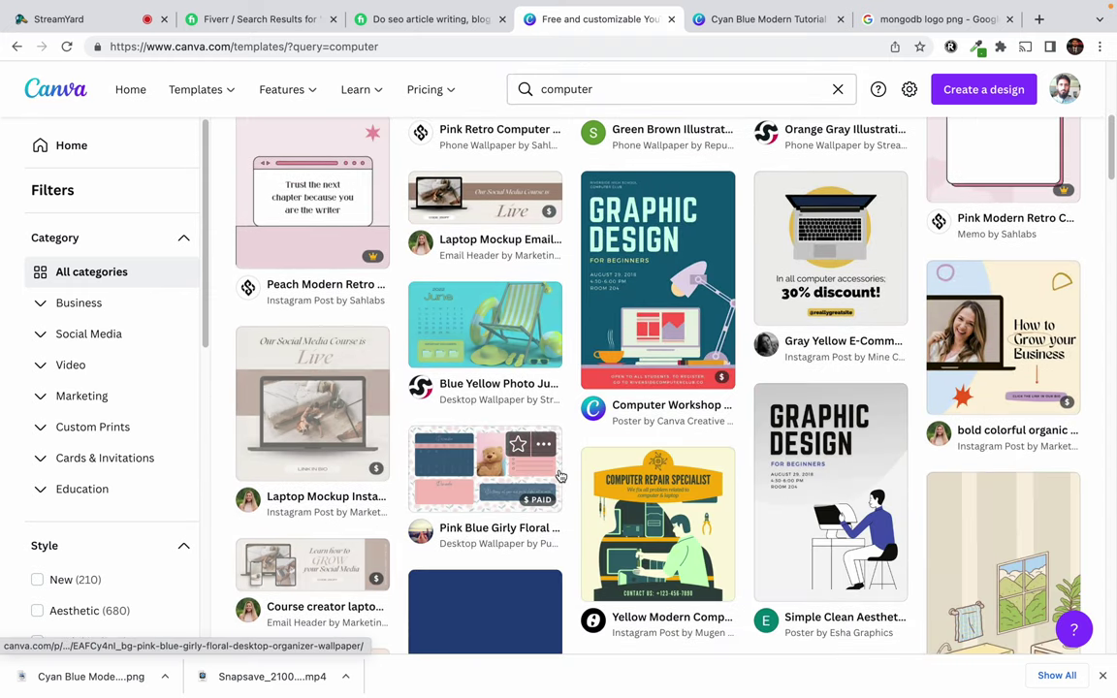
# - Preview the gray and yellow computer accessory discount template, close it and browse further computer templates
pyautogui.click(849, 255)
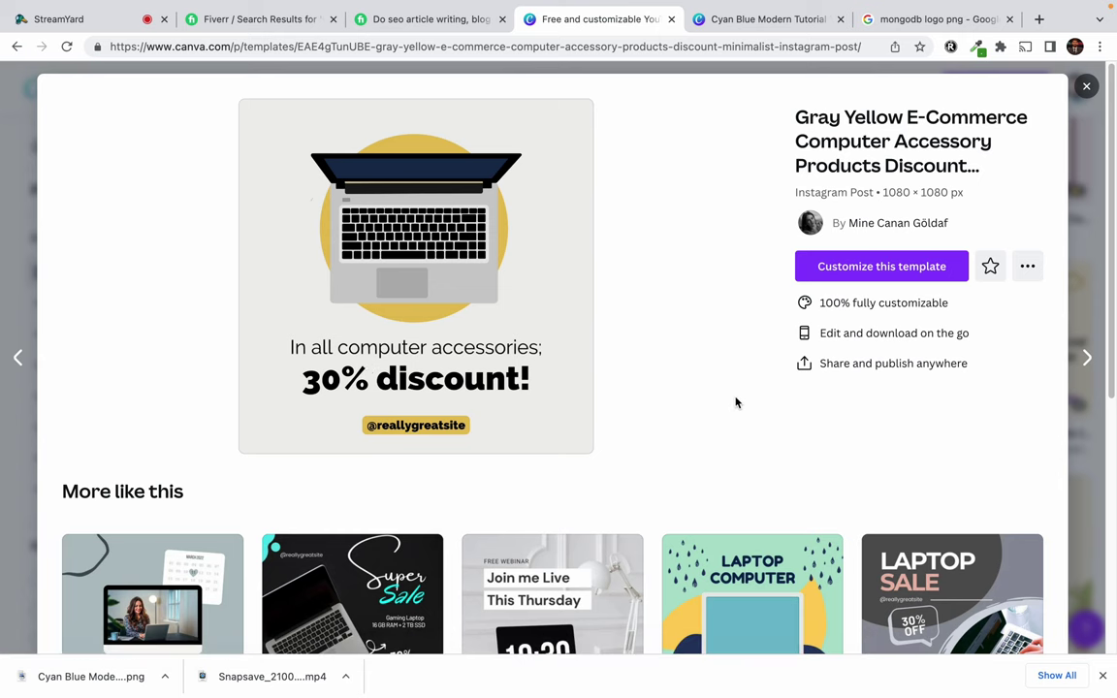
pyautogui.press('Escape')
pyautogui.scroll(-2, 679, 463)
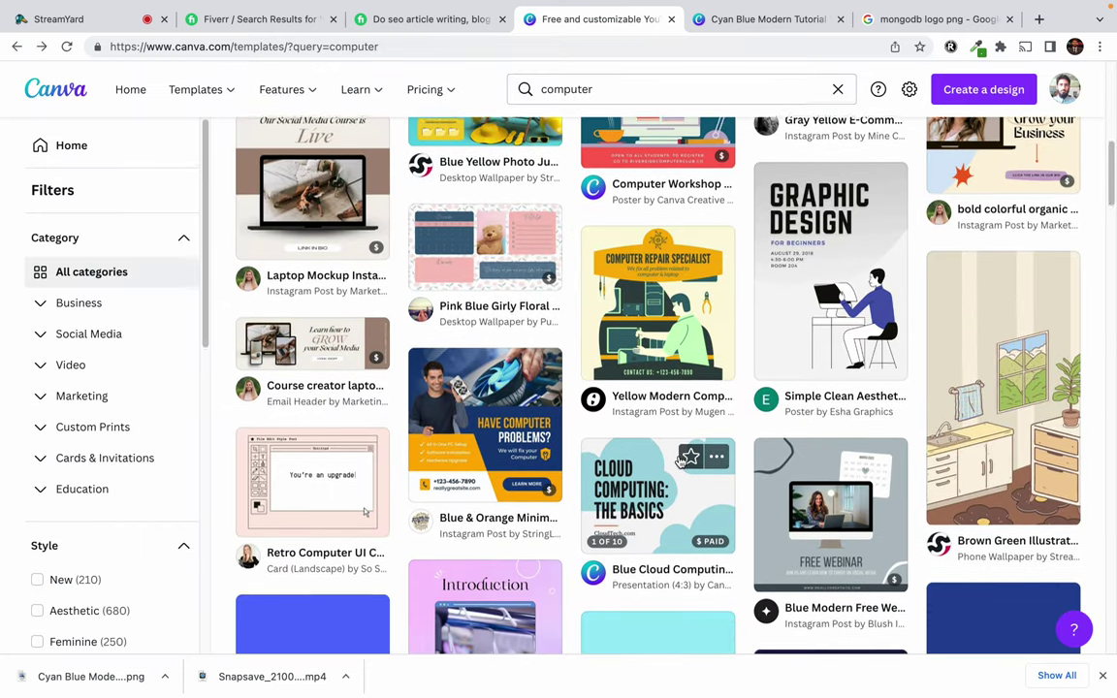
pyautogui.scroll(-2, 680, 463)
pyautogui.scroll(-1, 680, 462)
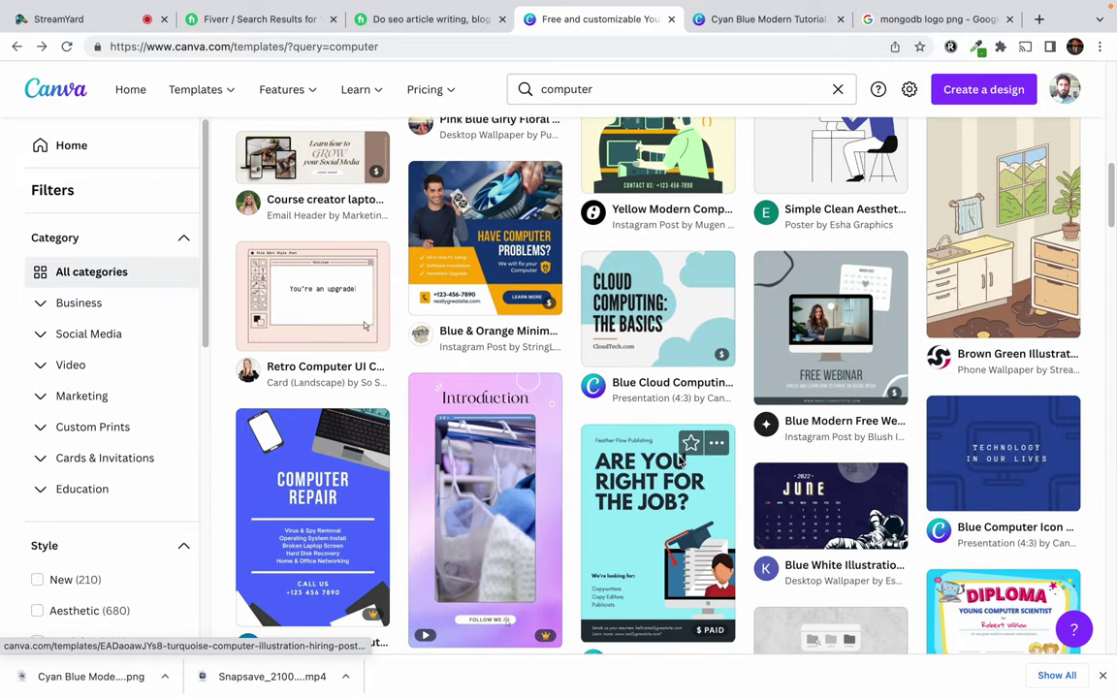
# - Search the Canva templates for "freelance" and browse the designs for ones suitable as a gig image
pyautogui.scroll(10, 529, 265)
pyautogui.click(549, 88)
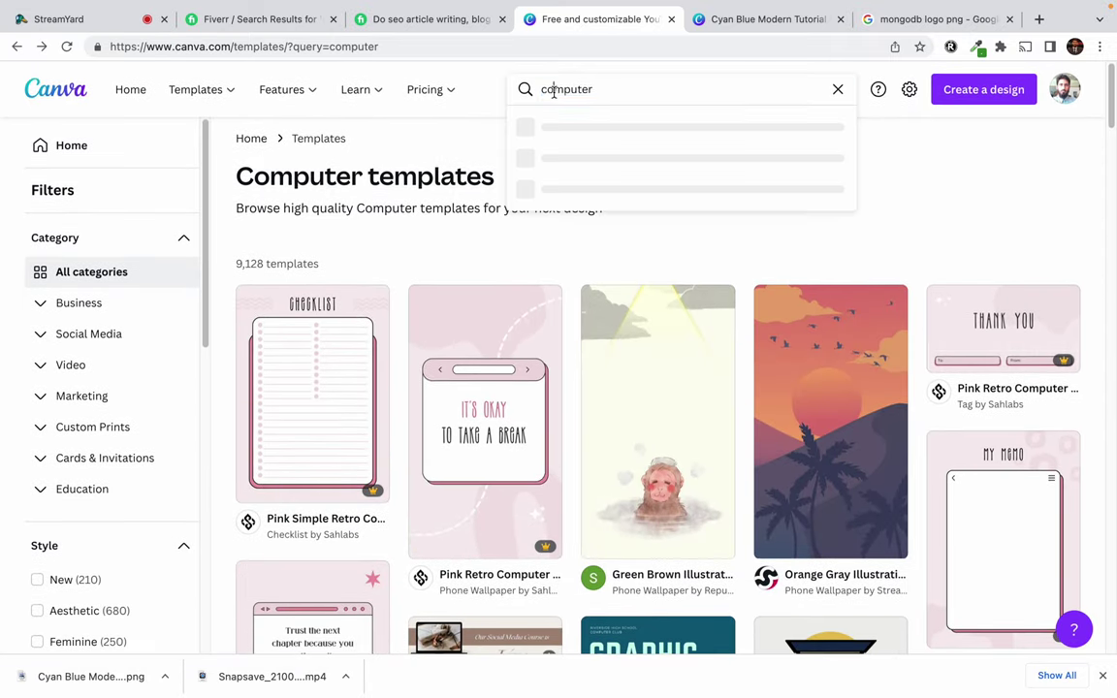
pyautogui.write('freelance')
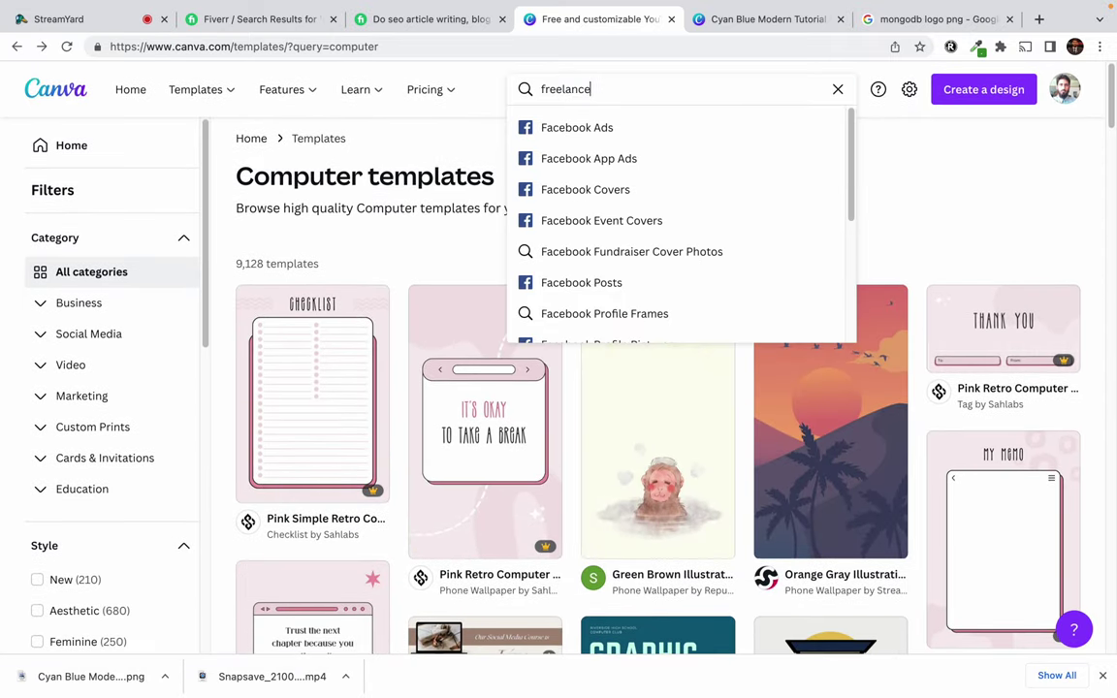
pyautogui.press('Return')
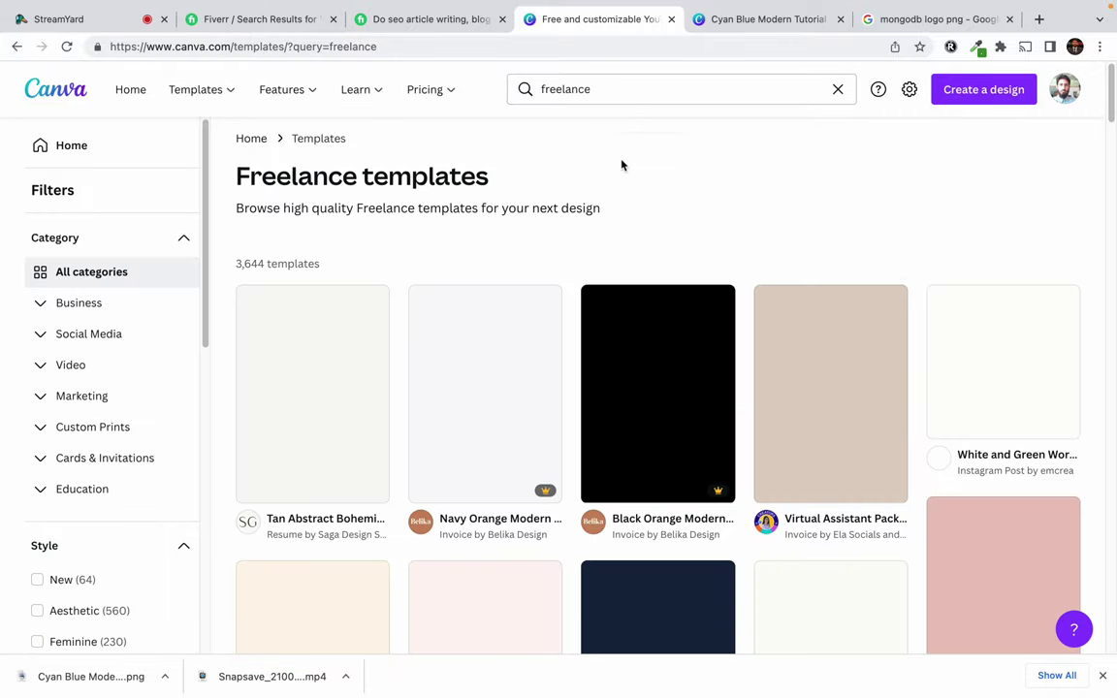
pyautogui.scroll(-5, 476, 480)
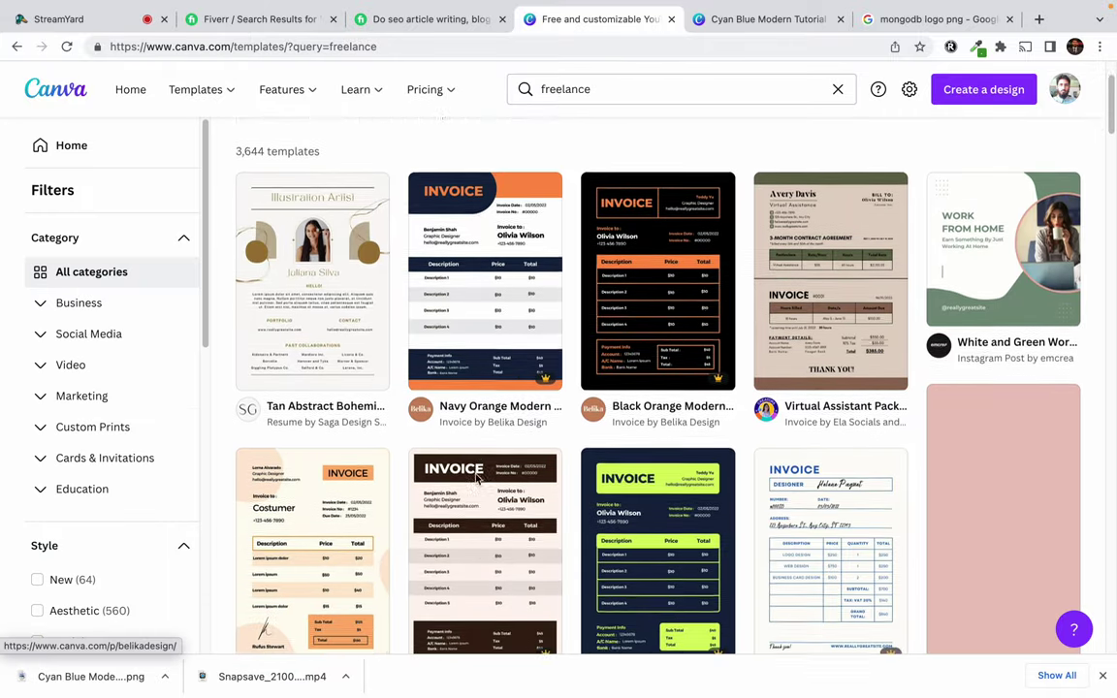
pyautogui.scroll(-5, 476, 480)
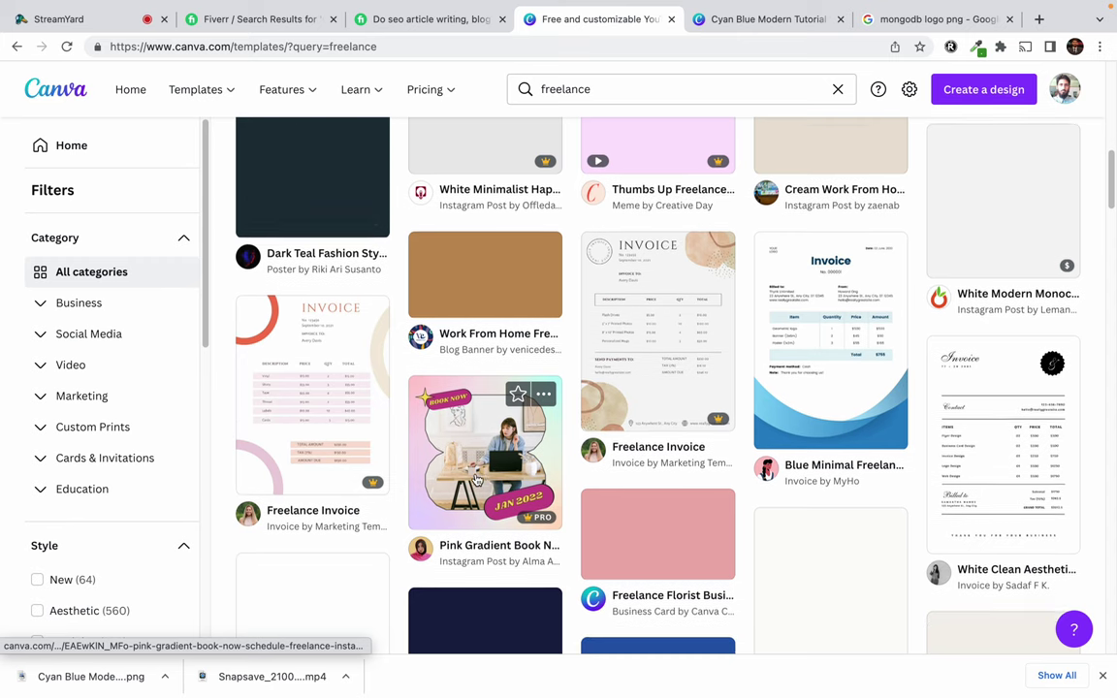
pyautogui.scroll(-5, 476, 480)
pyautogui.scroll(-1, 476, 480)
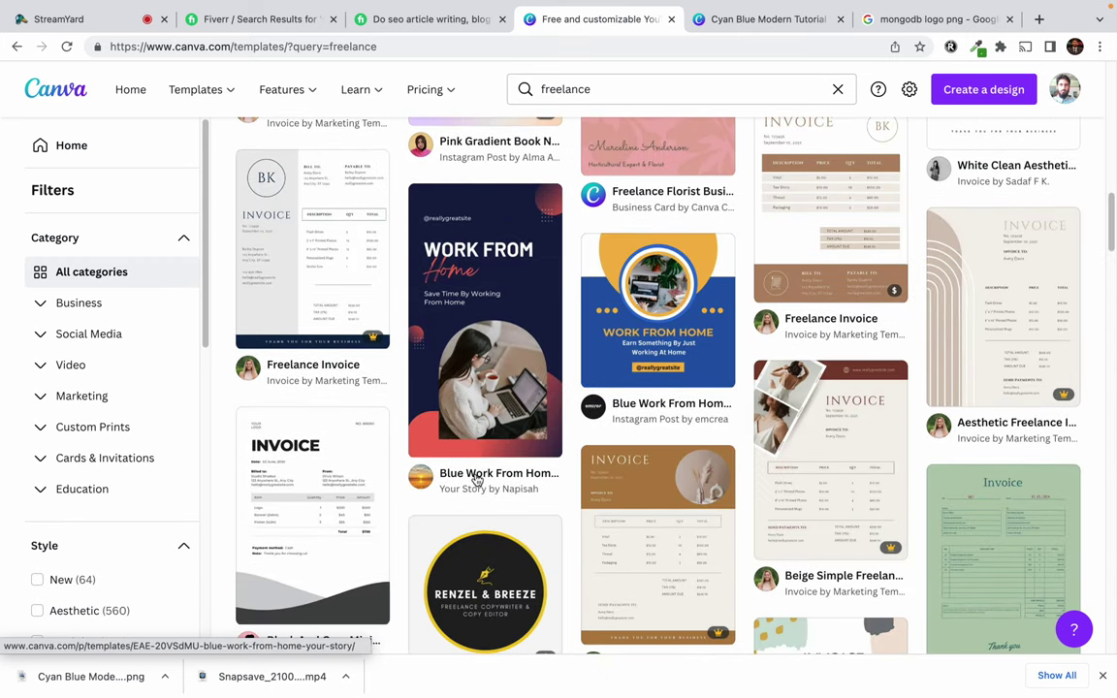
pyautogui.scroll(-5, 657, 322)
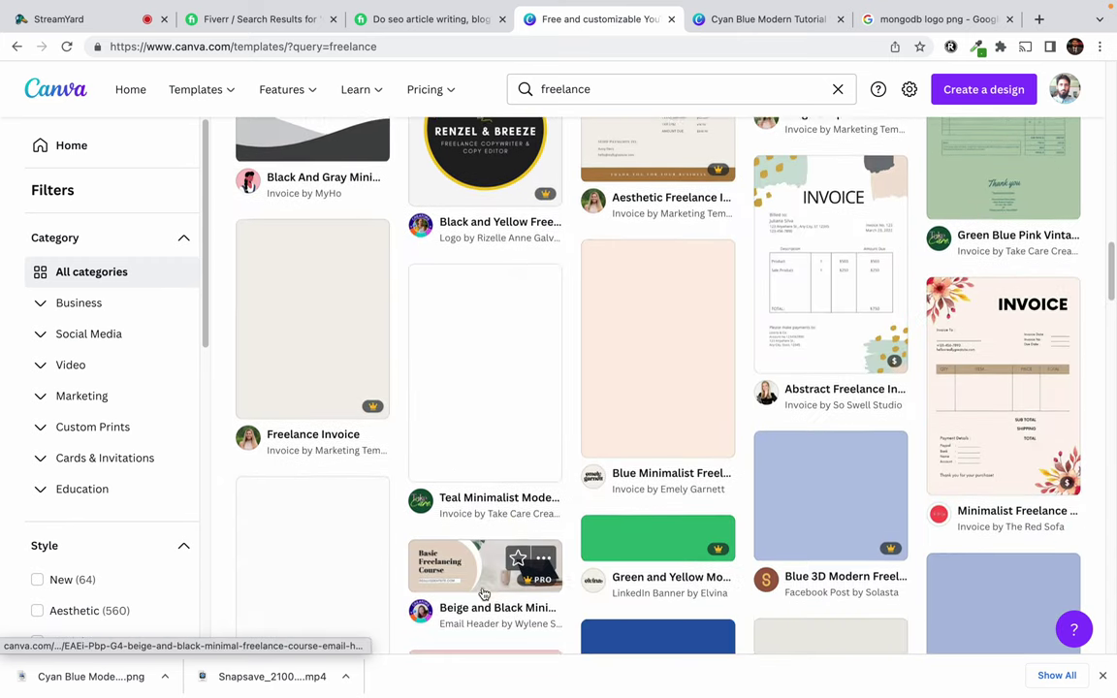
pyautogui.scroll(-1, 679, 485)
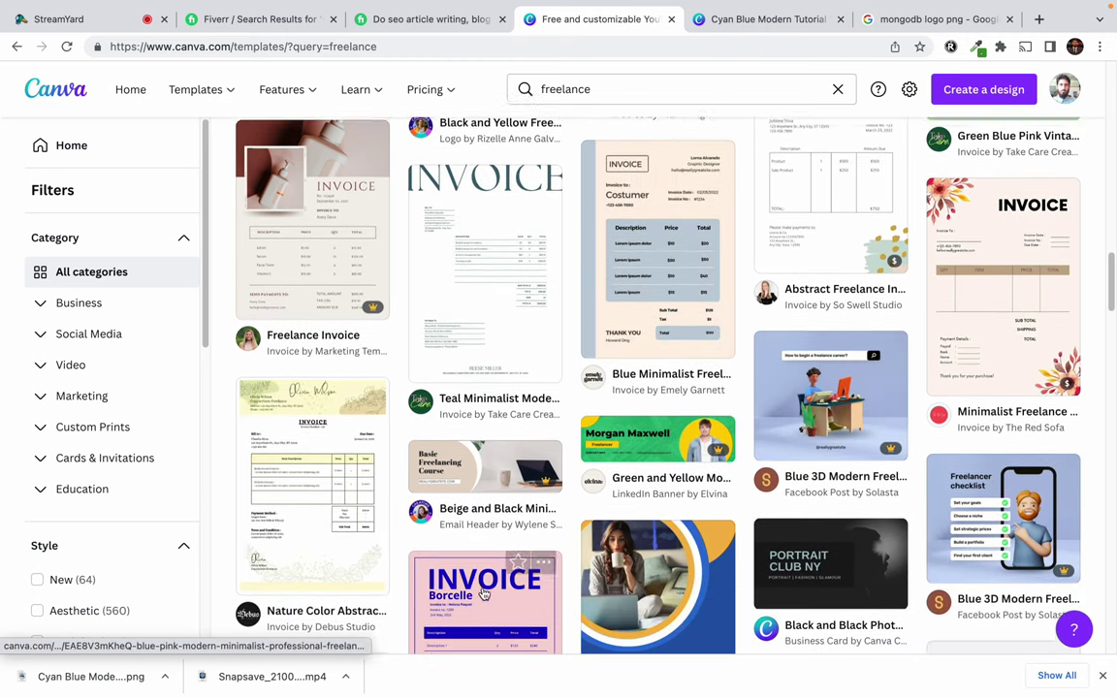
# - Try to use the Blue 3D Modern Freelance Career Search Bar Facebook Post template and dismiss the Canva Pro trial offer
pyautogui.click(859, 396)
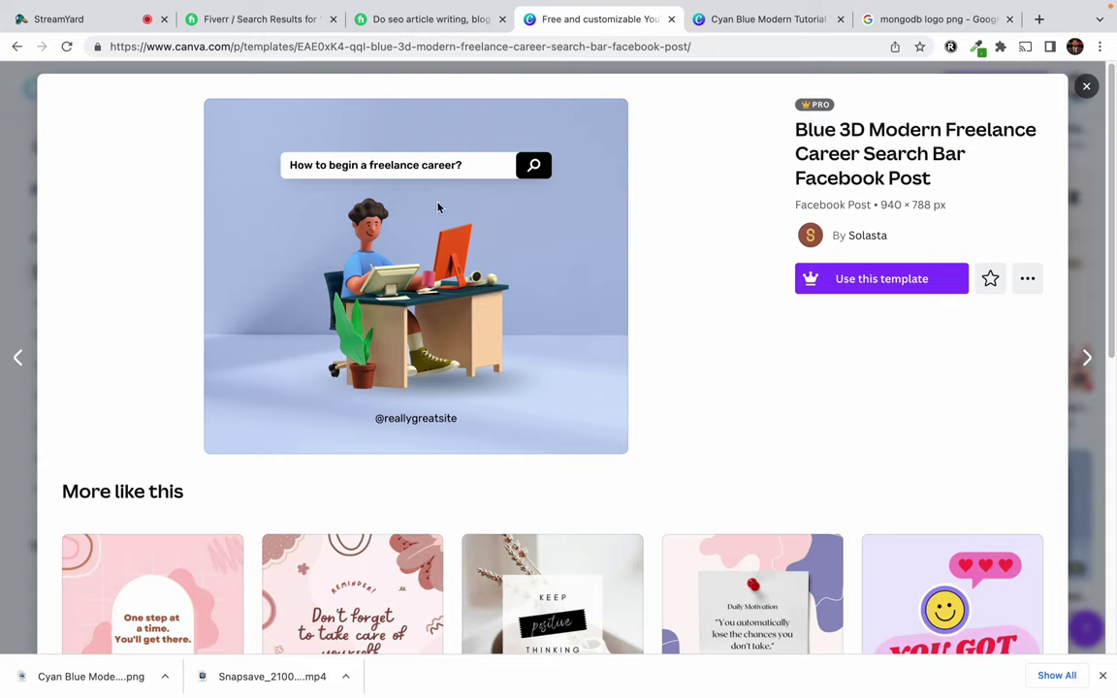
pyautogui.click(868, 281)
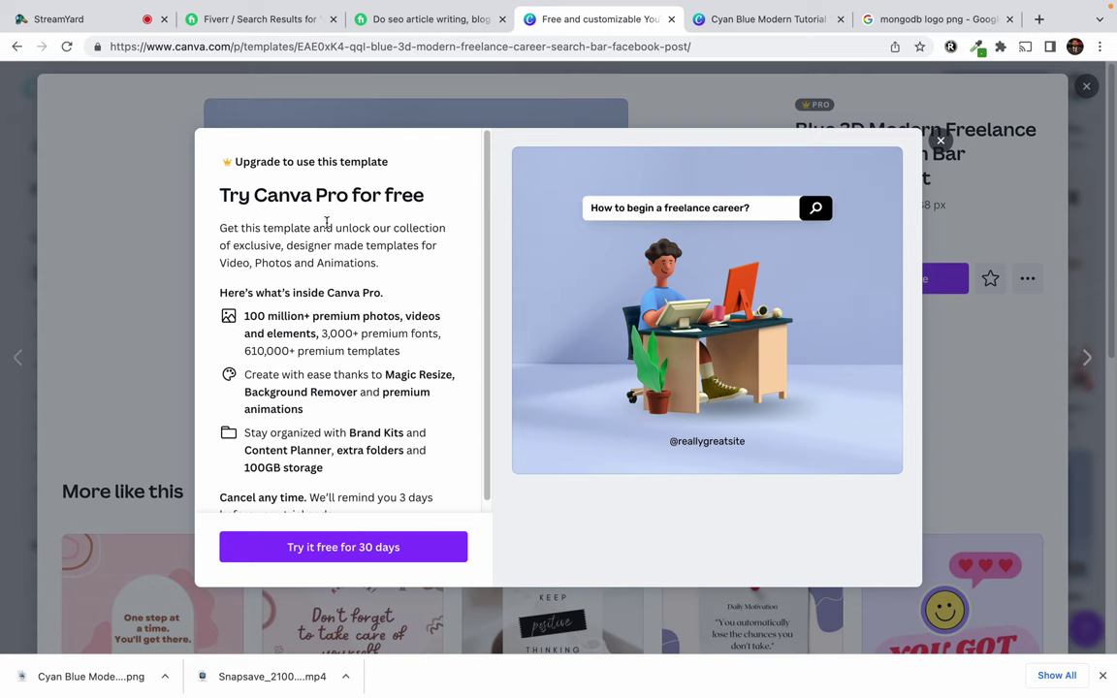
pyautogui.click(940, 143)
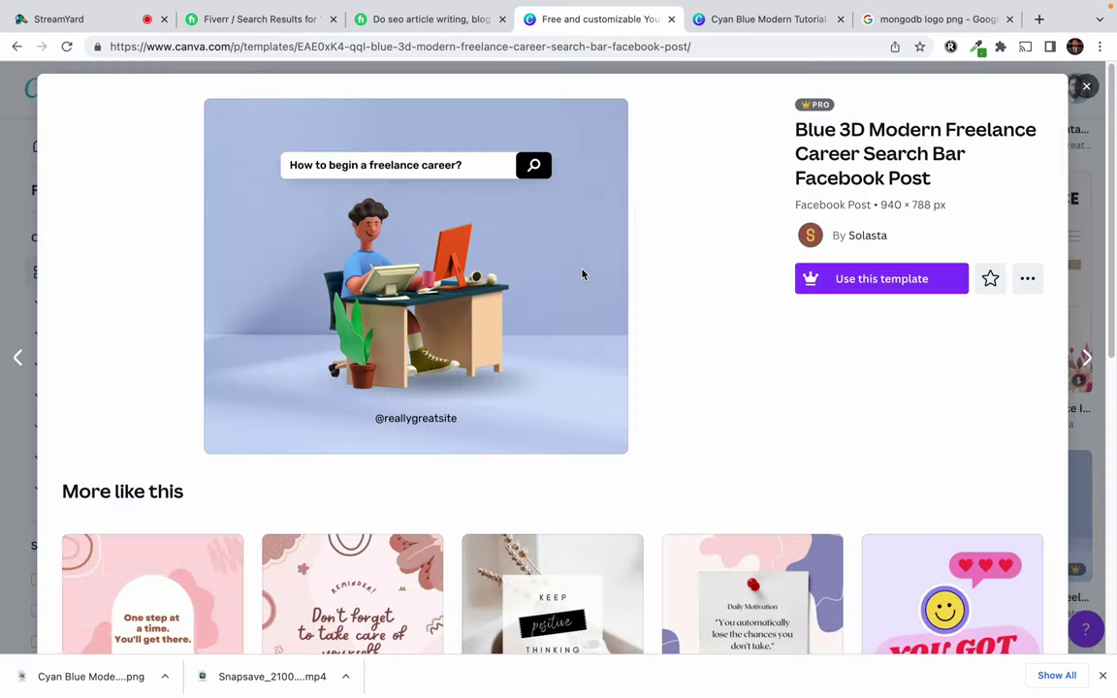
# - Examine the similar templates suggested under the freelance career post, close the preview and return to the start of the freelance templates
pyautogui.scroll(-3, 757, 477)
pyautogui.scroll(3, 756, 474)
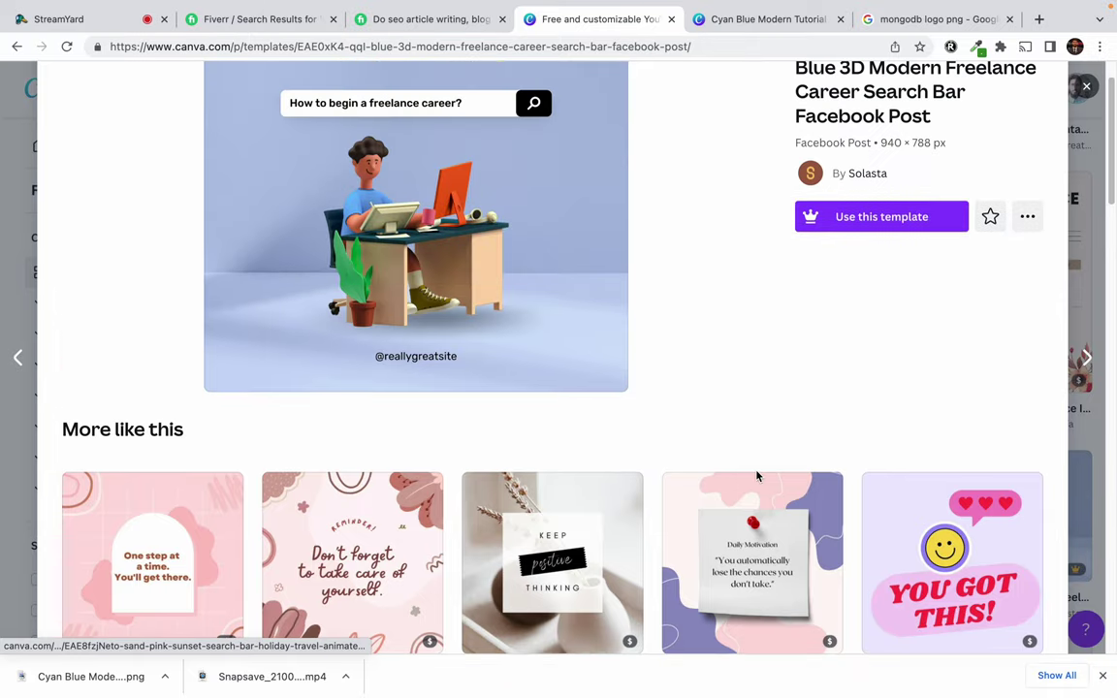
pyautogui.scroll(-6, 479, 507)
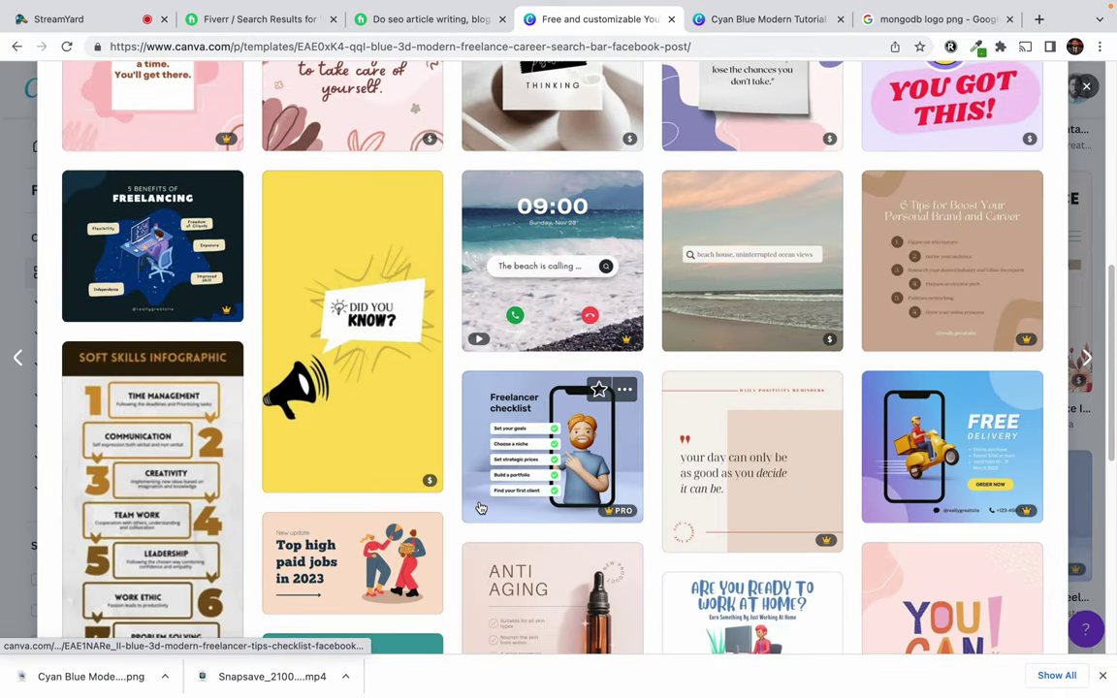
pyautogui.scroll(-1, 504, 398)
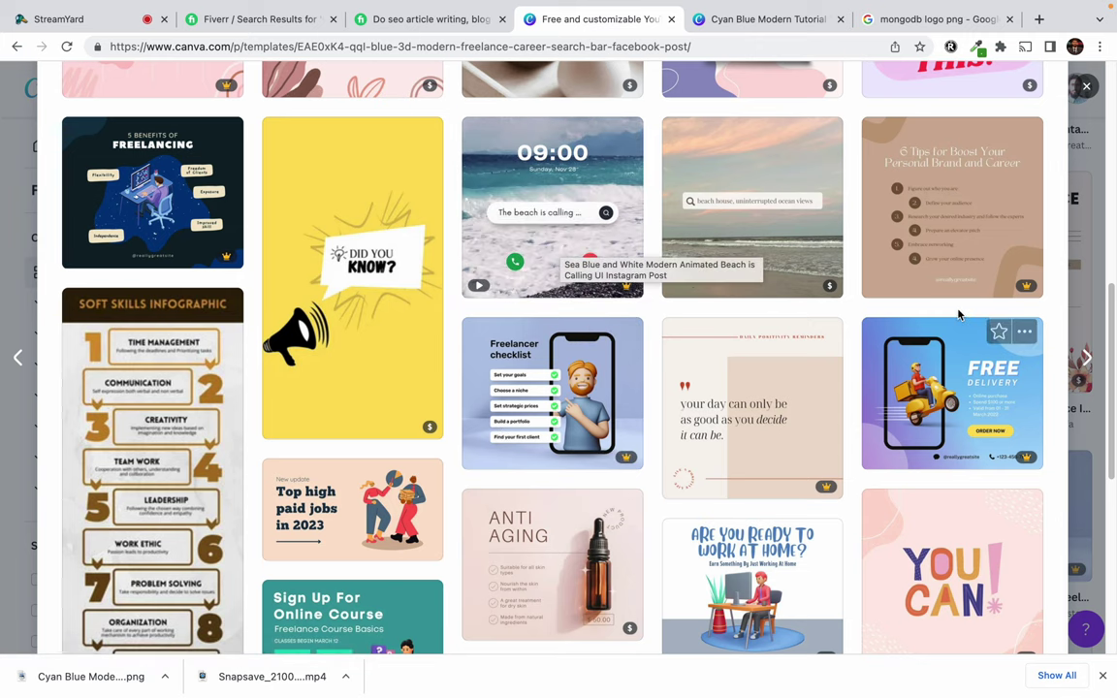
pyautogui.scroll(-3, 806, 233)
pyautogui.scroll(-3, 388, 427)
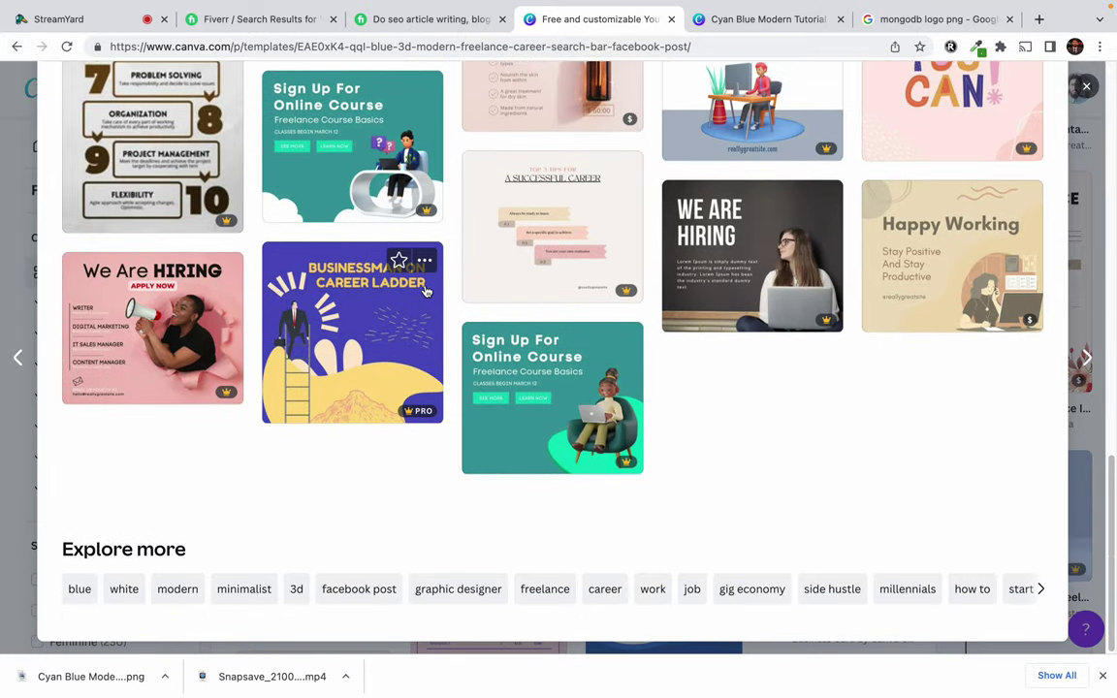
pyautogui.scroll(3, 717, 304)
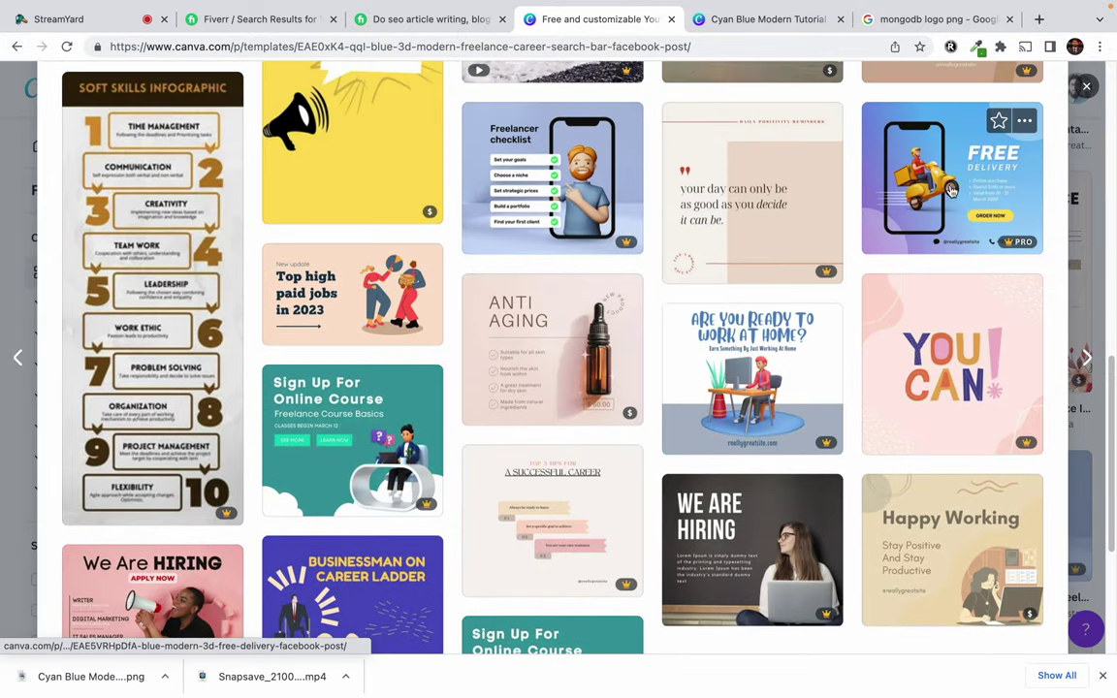
pyautogui.scroll(10, 973, 194)
pyautogui.scroll(-5, 951, 337)
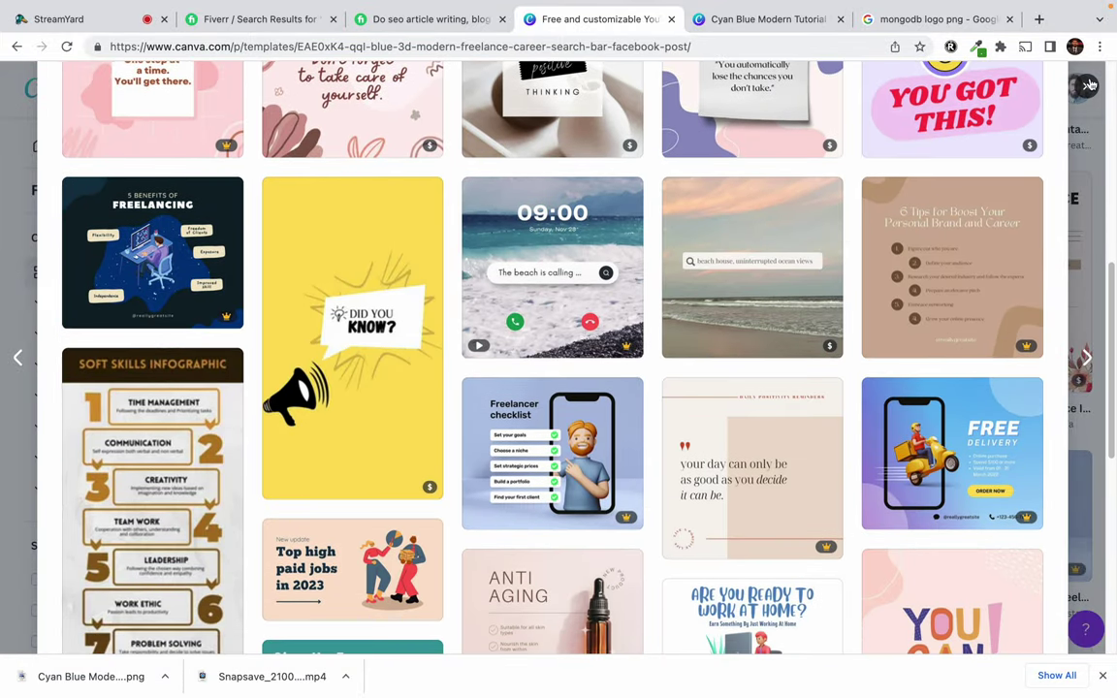
pyautogui.press('Escape')
pyautogui.scroll(10, 640, 262)
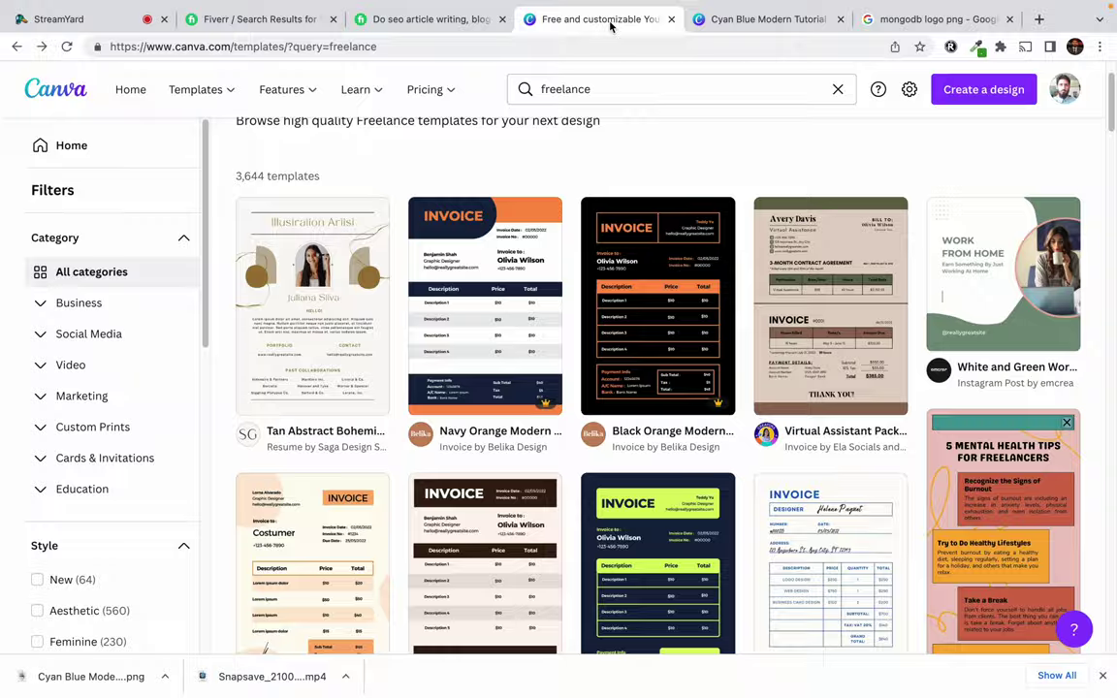
# - Close the Canva templates, thumbnail design, MongoDB logo search and SEO article gig pages, keeping the Fiverr search results open
pyautogui.middleClick(611, 19)
pyautogui.middleClick(611, 26)
pyautogui.middleClick(567, 23)
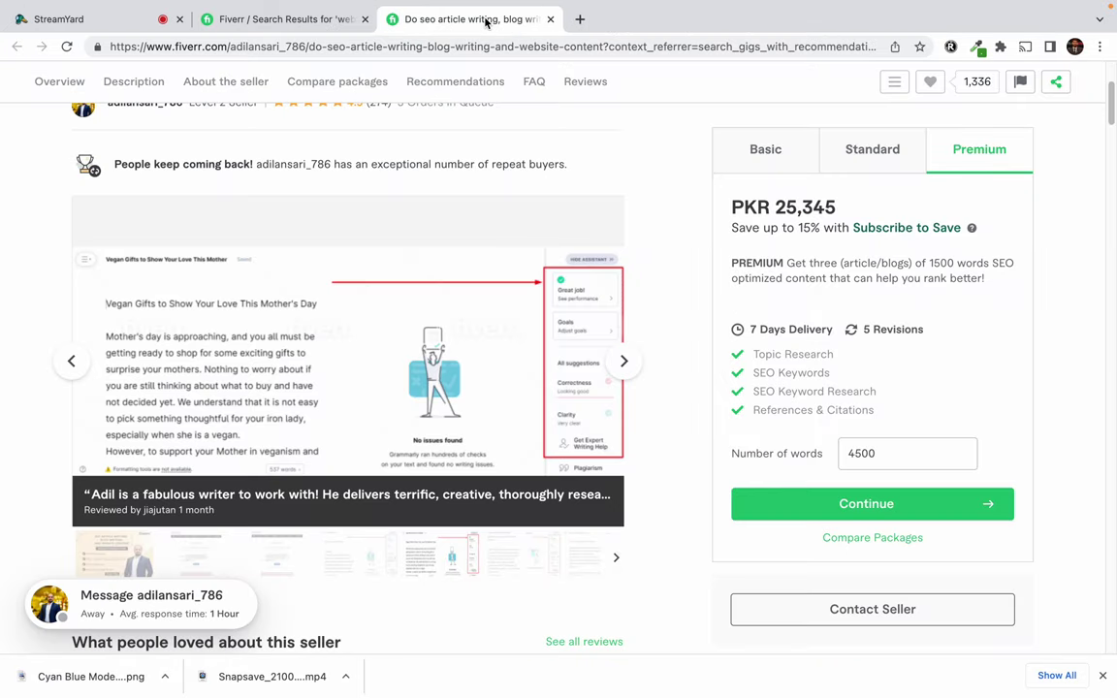
pyautogui.middleClick(448, 29)
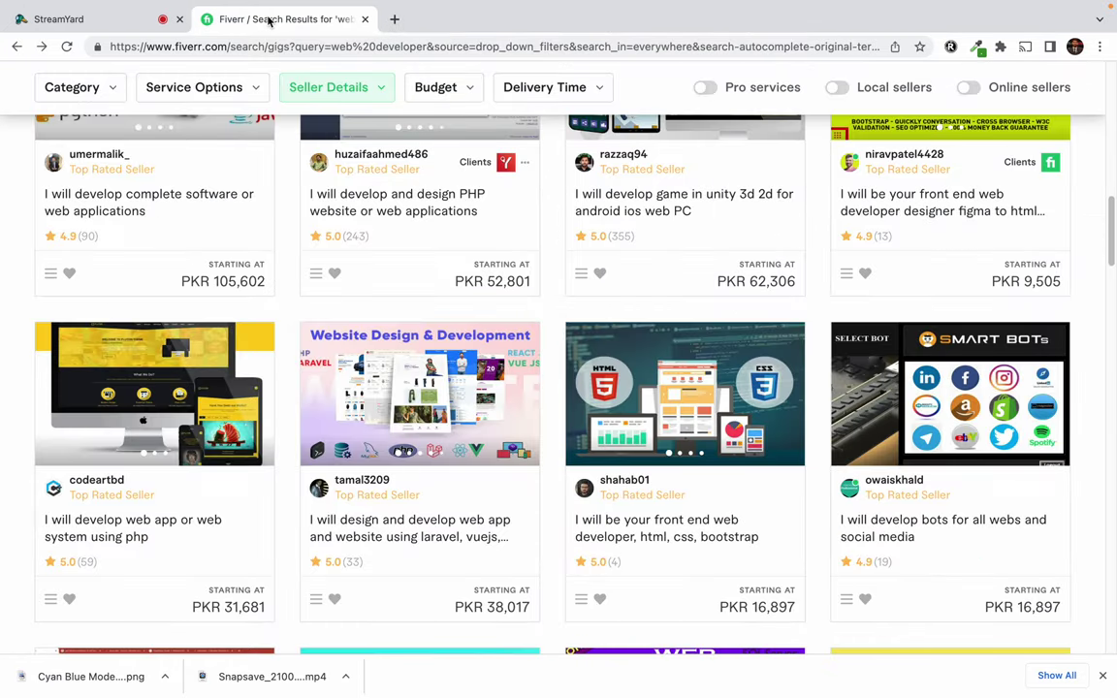
# - Return to the start of the Fiverr web developer results and switch to the StreamYard studio to read the live comments
pyautogui.scroll(10, 301, 332)
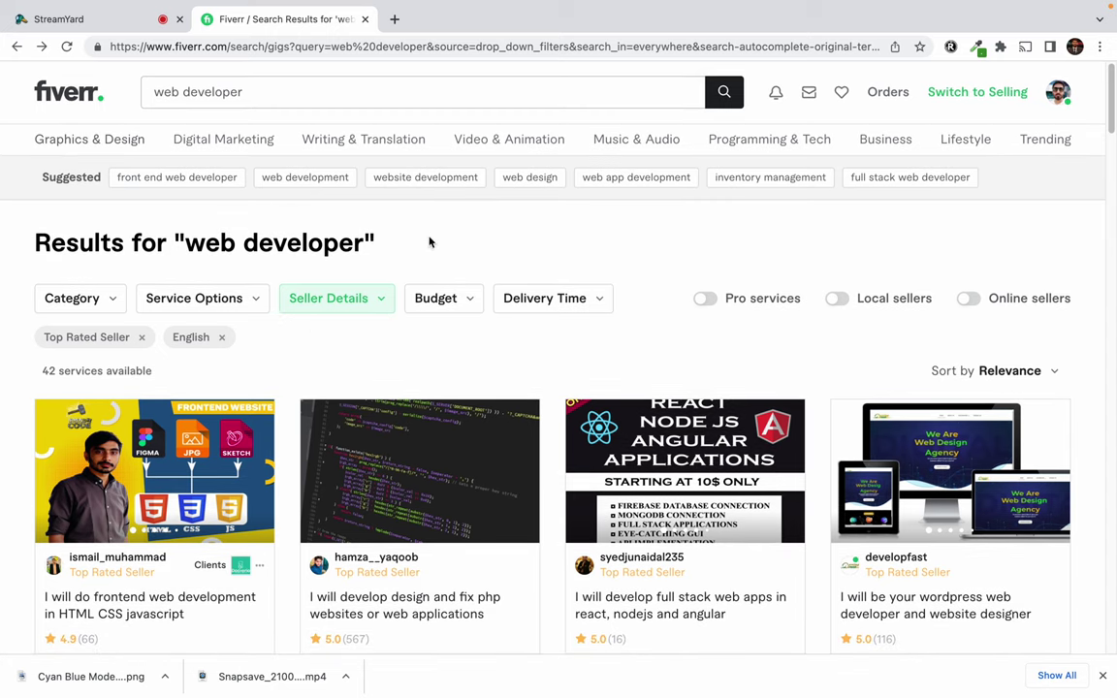
pyautogui.tripleClick(430, 242)
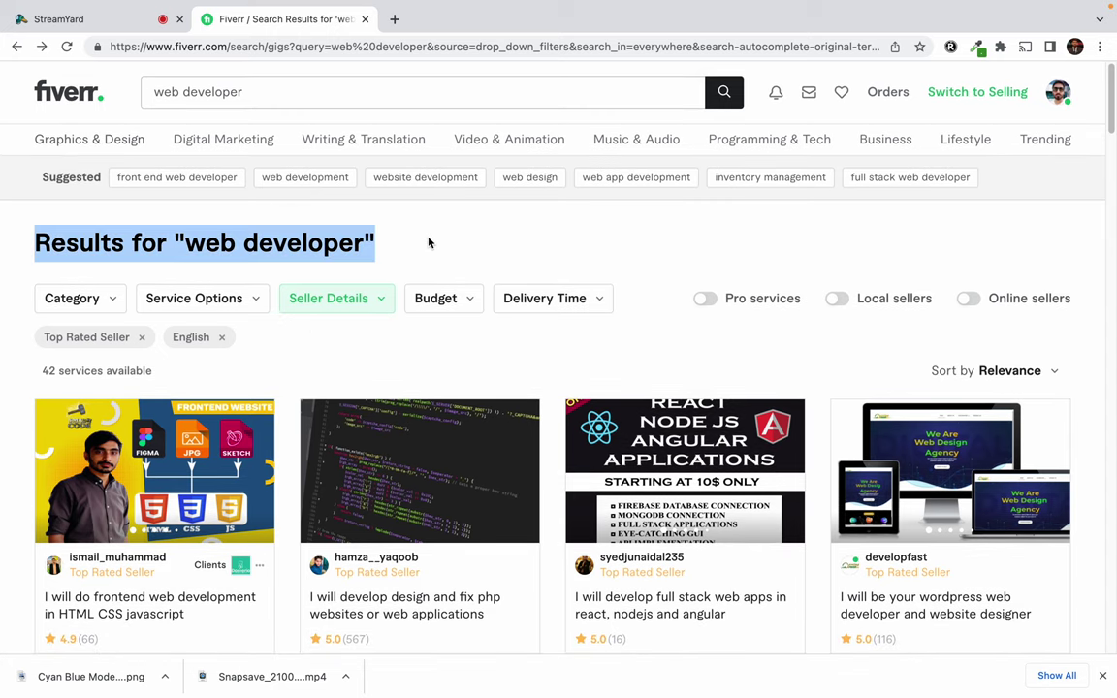
pyautogui.click(110, 24)
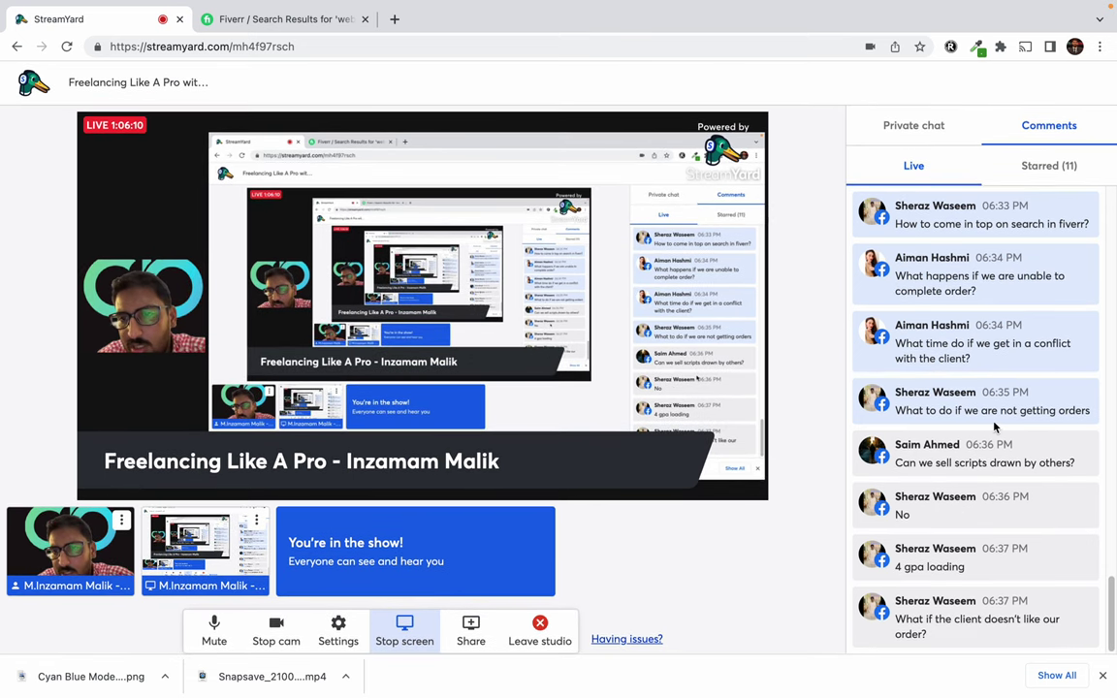
# - Read back through the older live comments for viewer questions and return to the newest ones
pyautogui.scroll(3, 994, 427)
pyautogui.scroll(5, 993, 330)
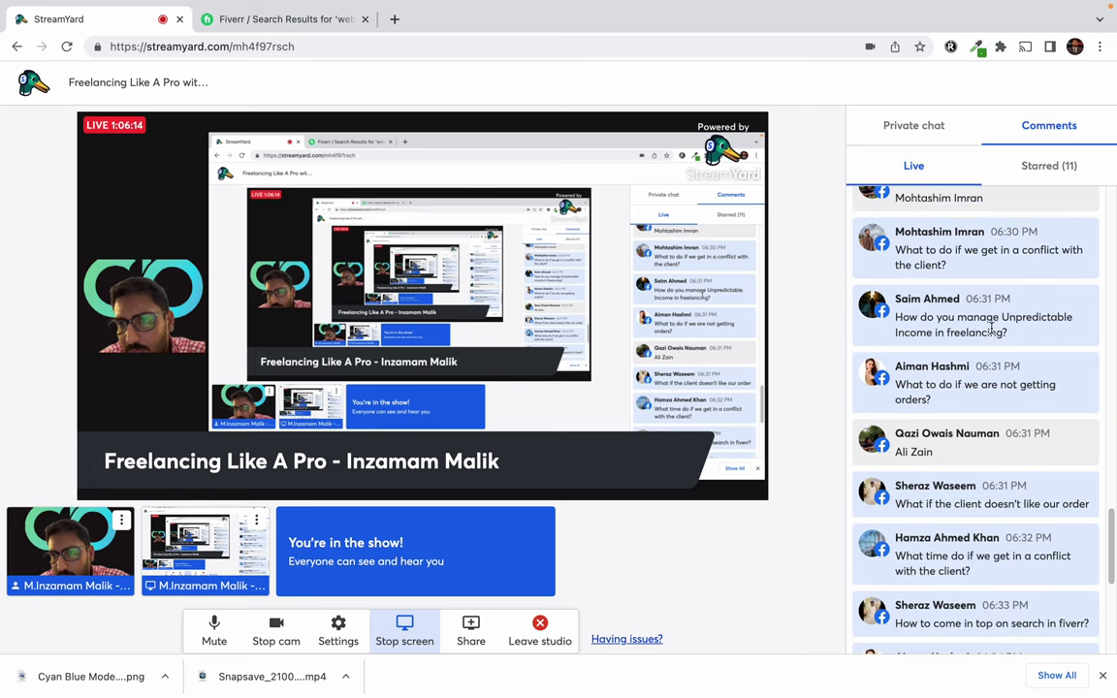
pyautogui.scroll(3, 993, 332)
pyautogui.scroll(6, 993, 334)
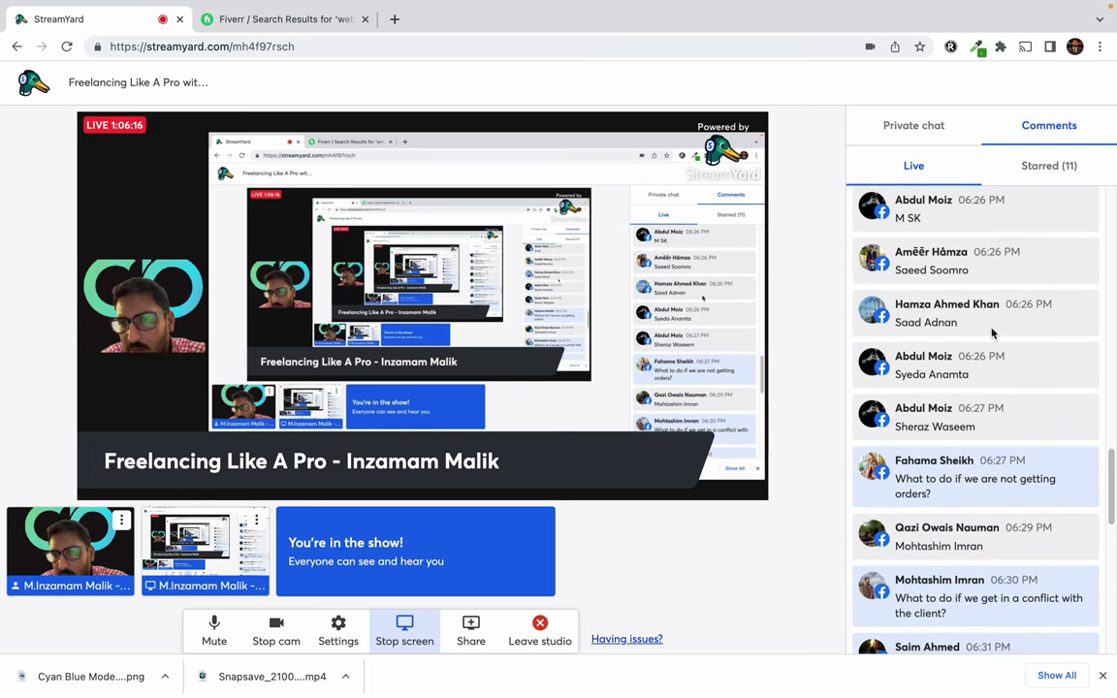
pyautogui.scroll(3, 991, 333)
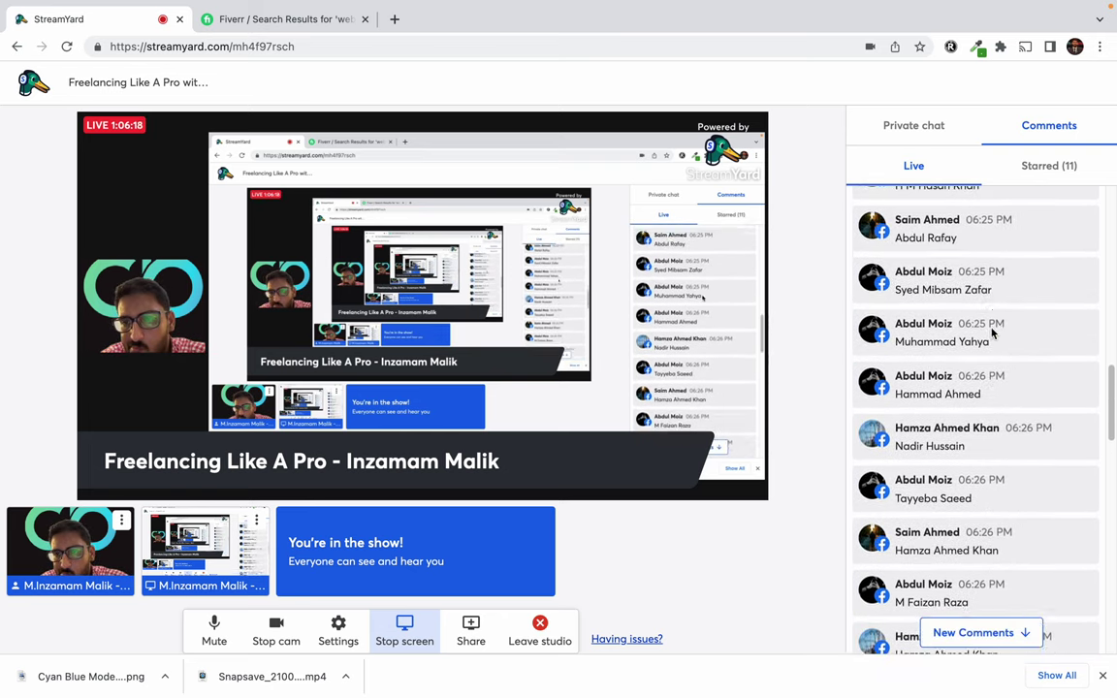
pyautogui.scroll(-7, 991, 332)
pyautogui.scroll(-8, 993, 388)
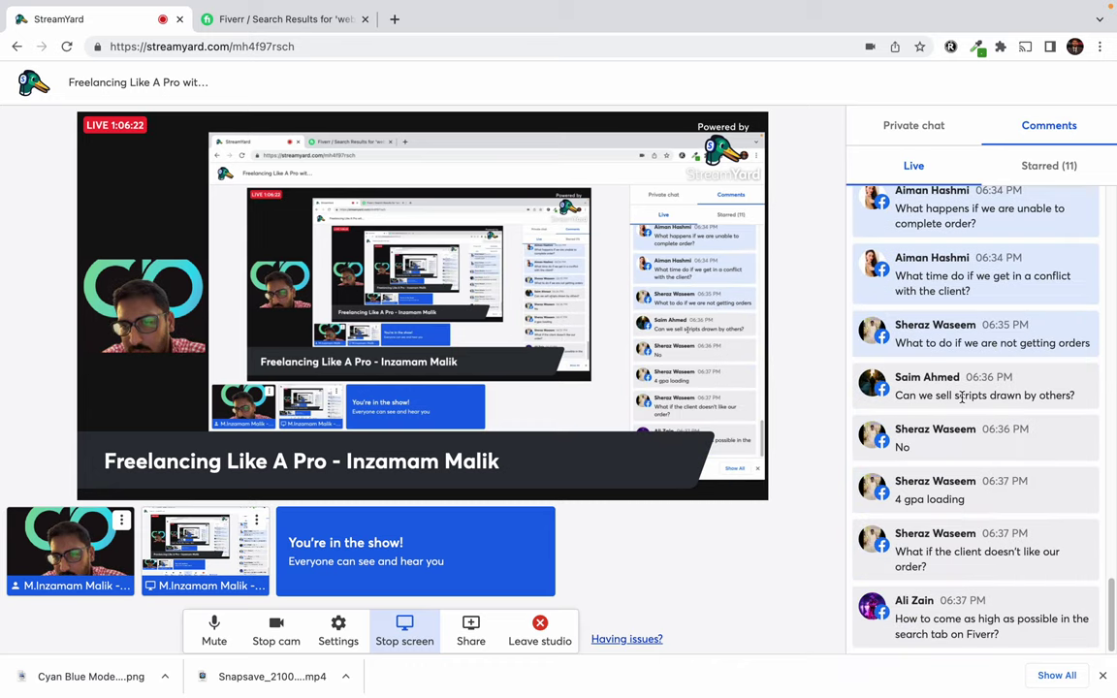
# - Highlight the live comment asking about selling scripts drawn by others, and check the private chat before returning to the comments
pyautogui.rightClick(964, 260)
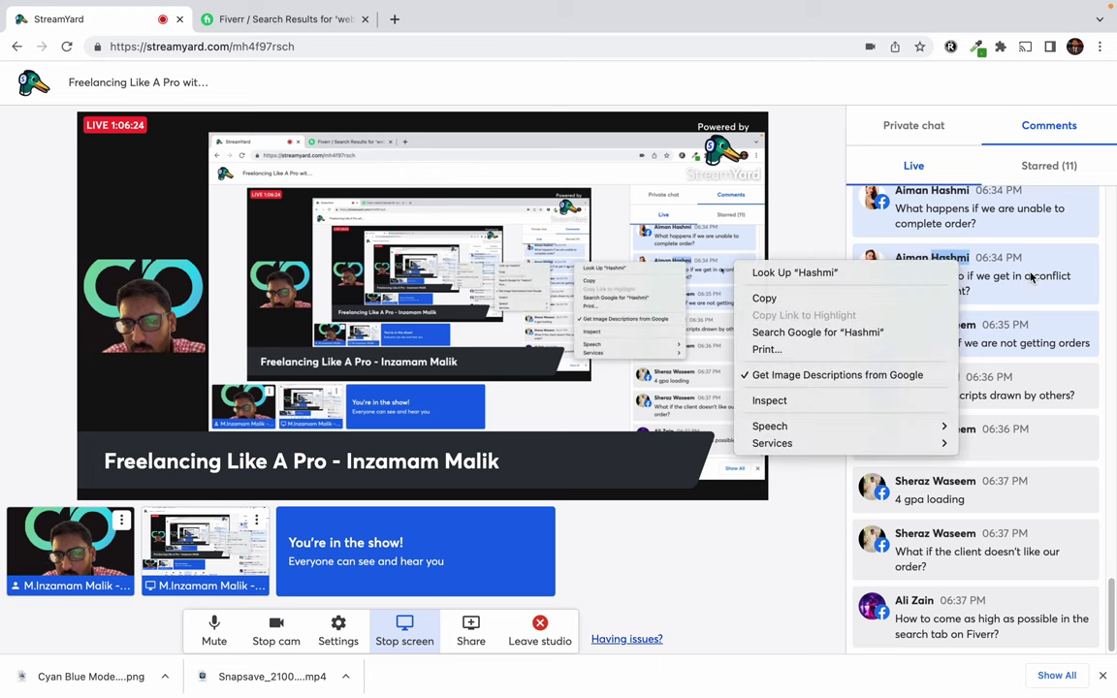
pyautogui.click(990, 283)
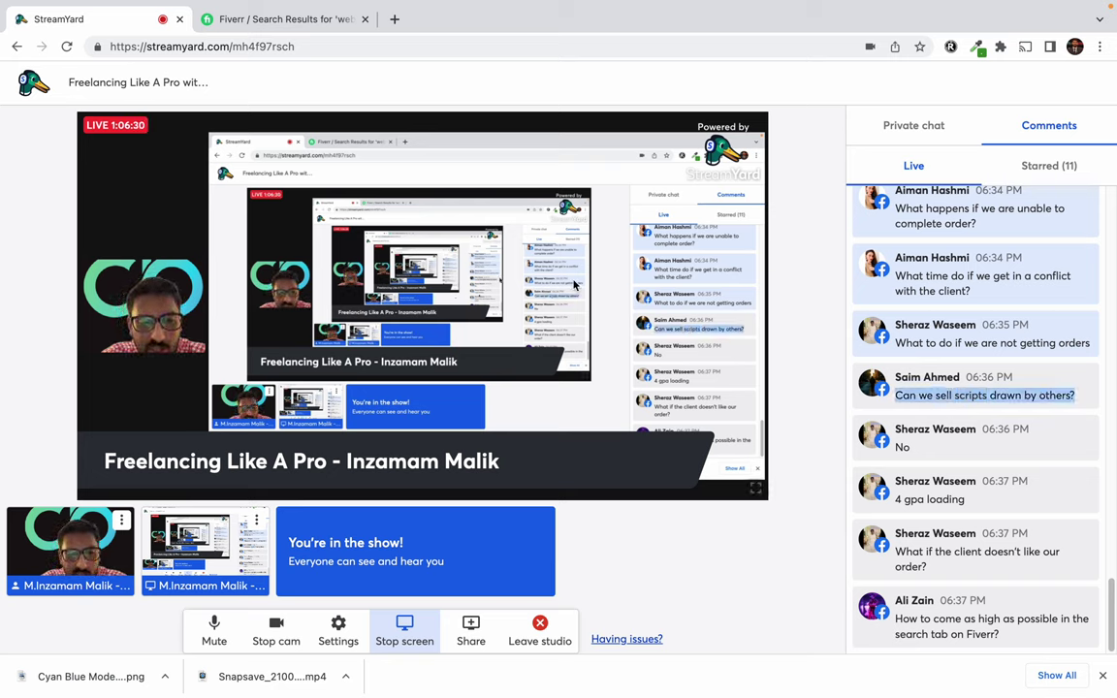
pyautogui.click(930, 125)
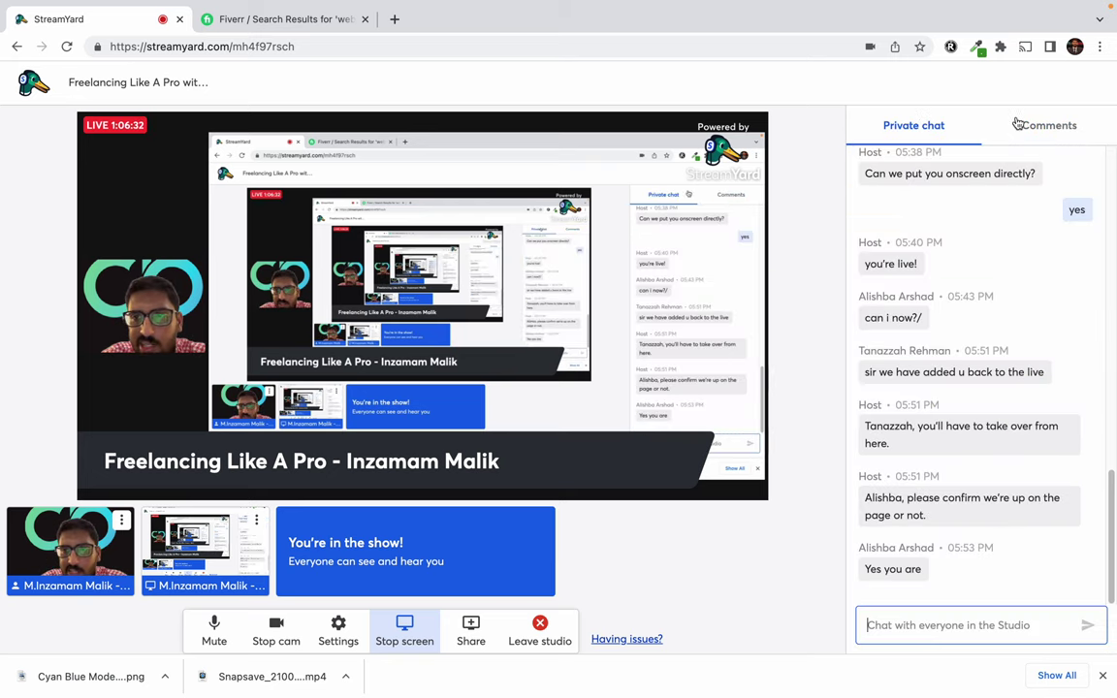
pyautogui.click(1048, 128)
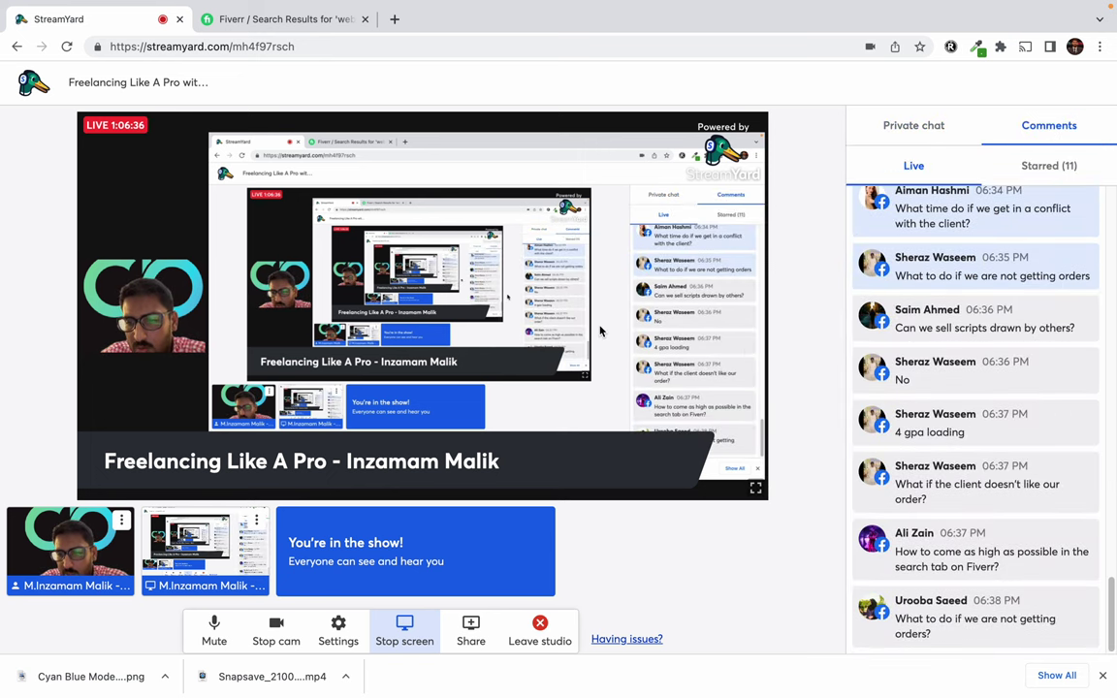
# - Close the Fiverr web developer search results and stop sharing the screen in the StreamYard studio
pyautogui.click(271, 18)
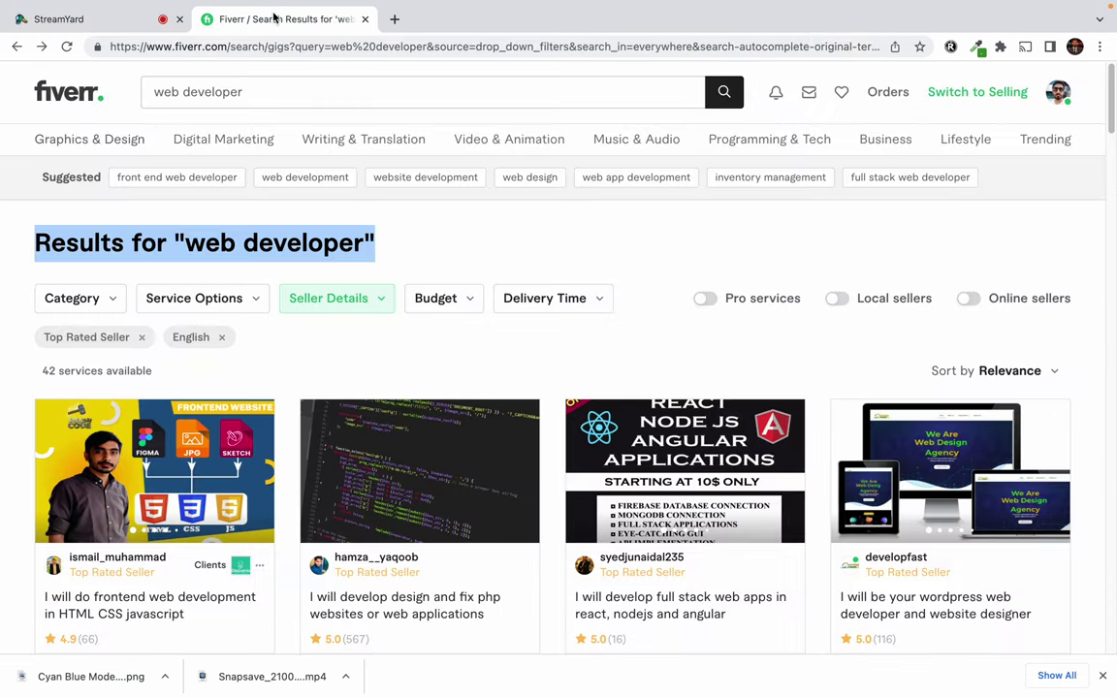
pyautogui.click(422, 233)
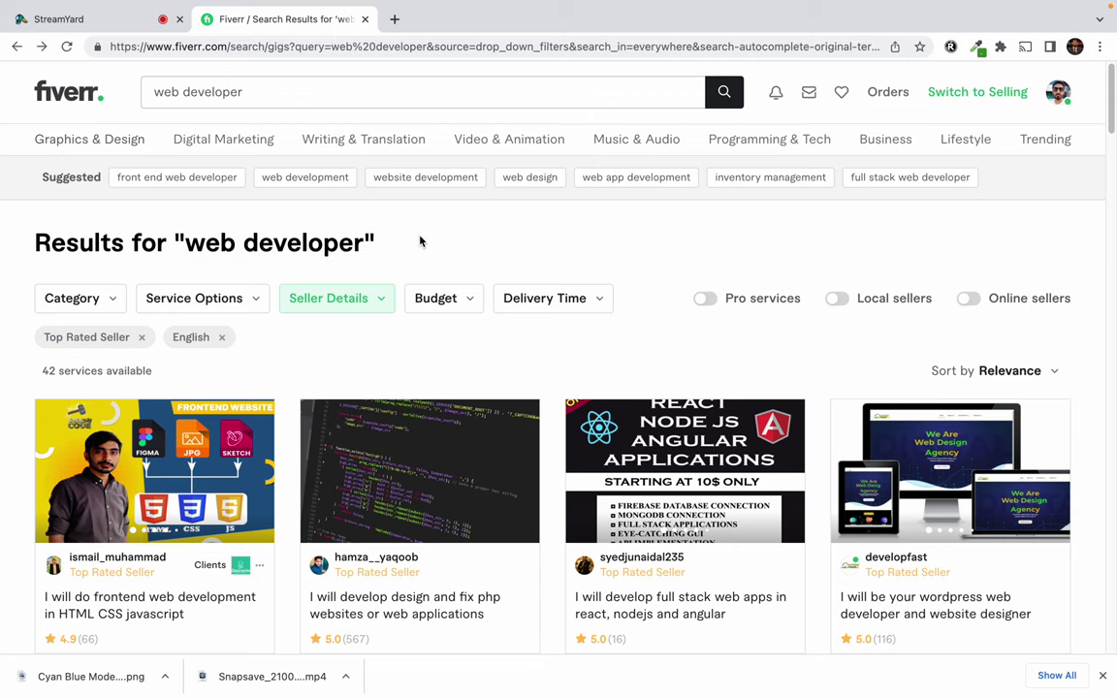
pyautogui.middleClick(277, 21)
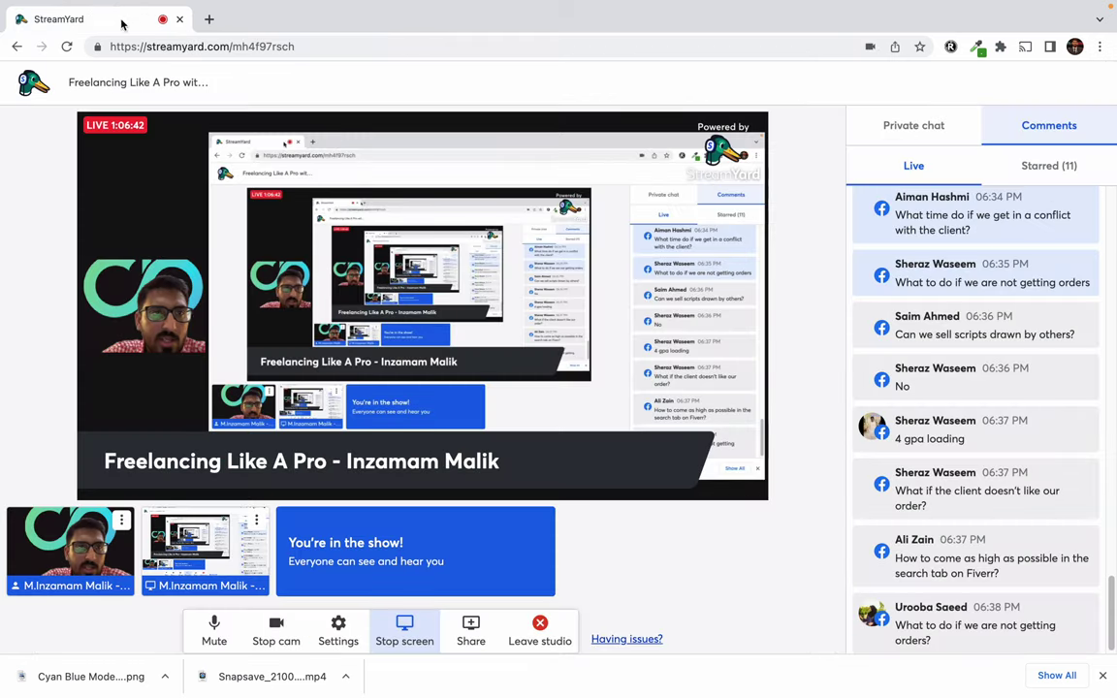
pyautogui.click(404, 635)
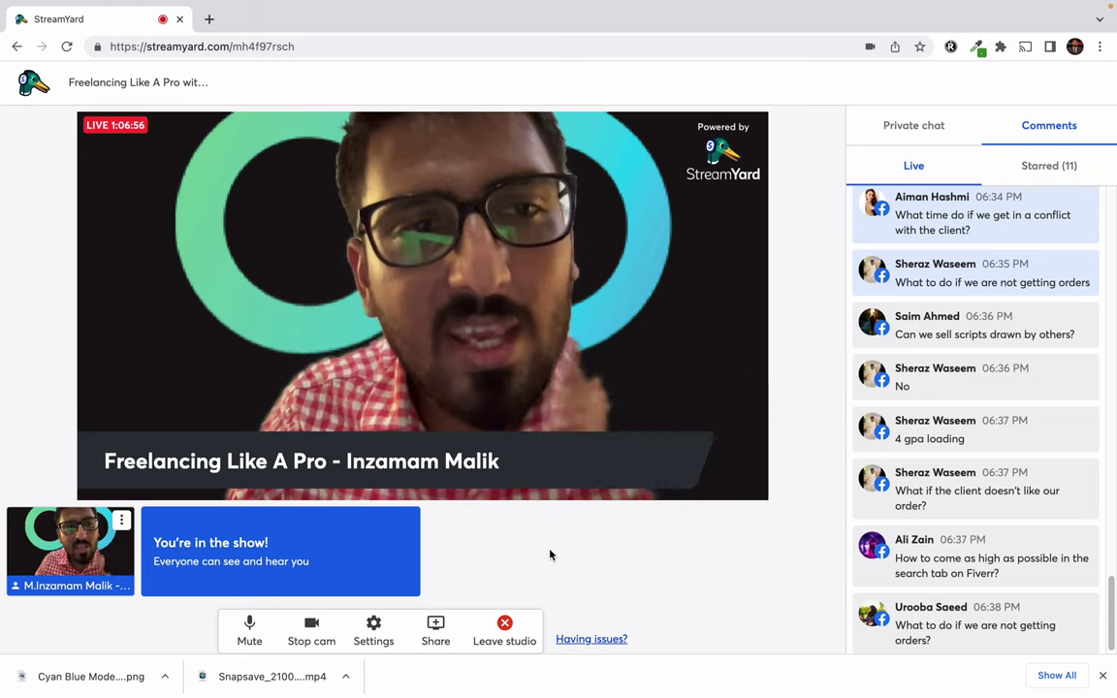
pyautogui.moveTo(480, 3)
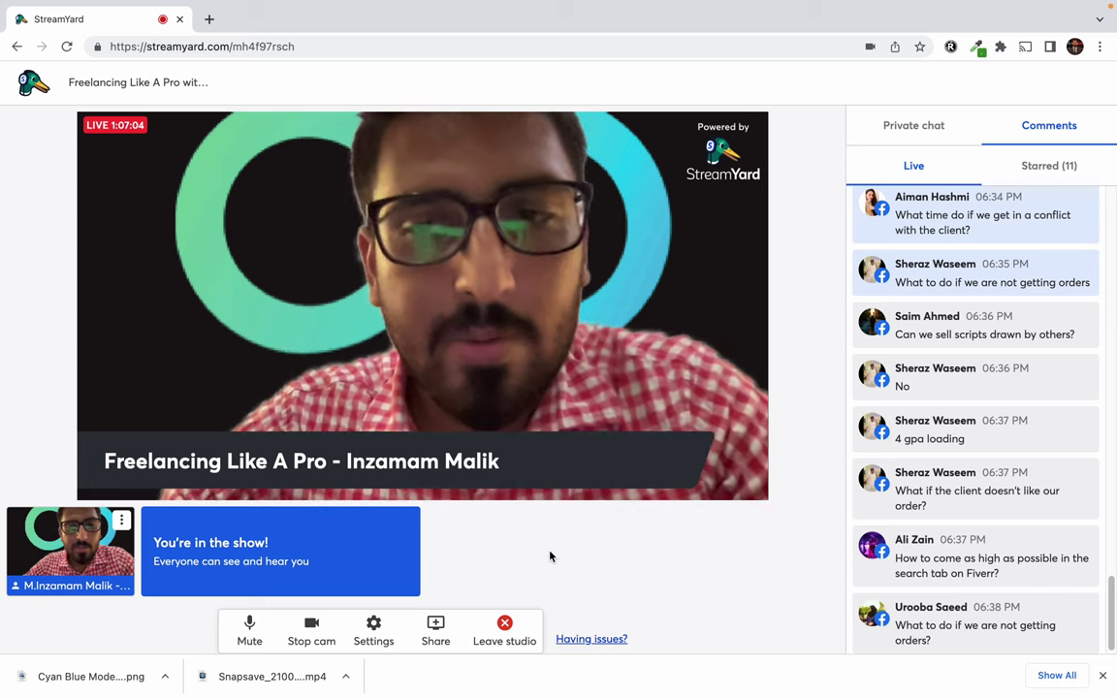
pyautogui.moveTo(539, 8)
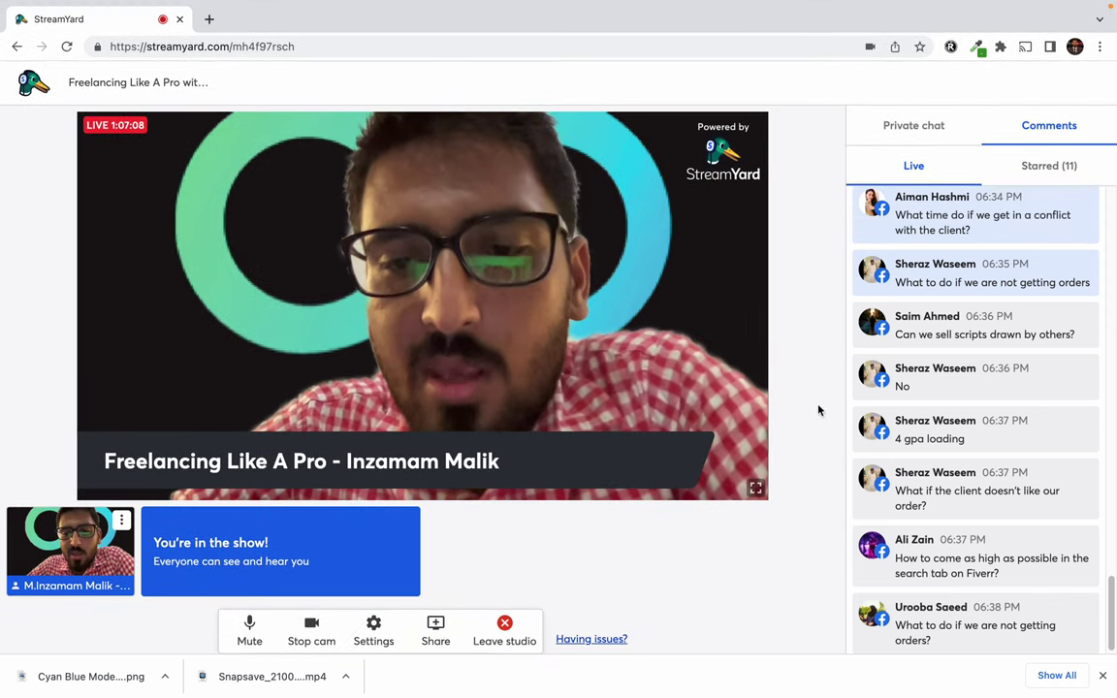
pyautogui.scroll(-1, 949, 444)
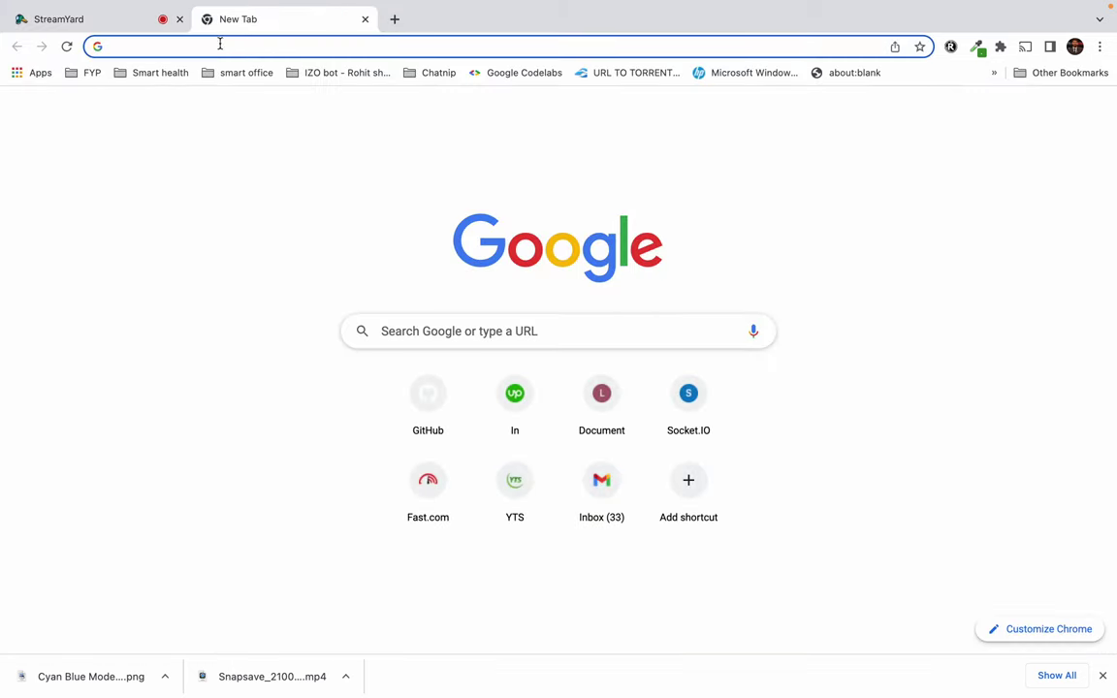
# - Open upwork.com in a new browser tab and close the downloads bar
pyautogui.click(220, 45)
pyautogui.write('upwork')
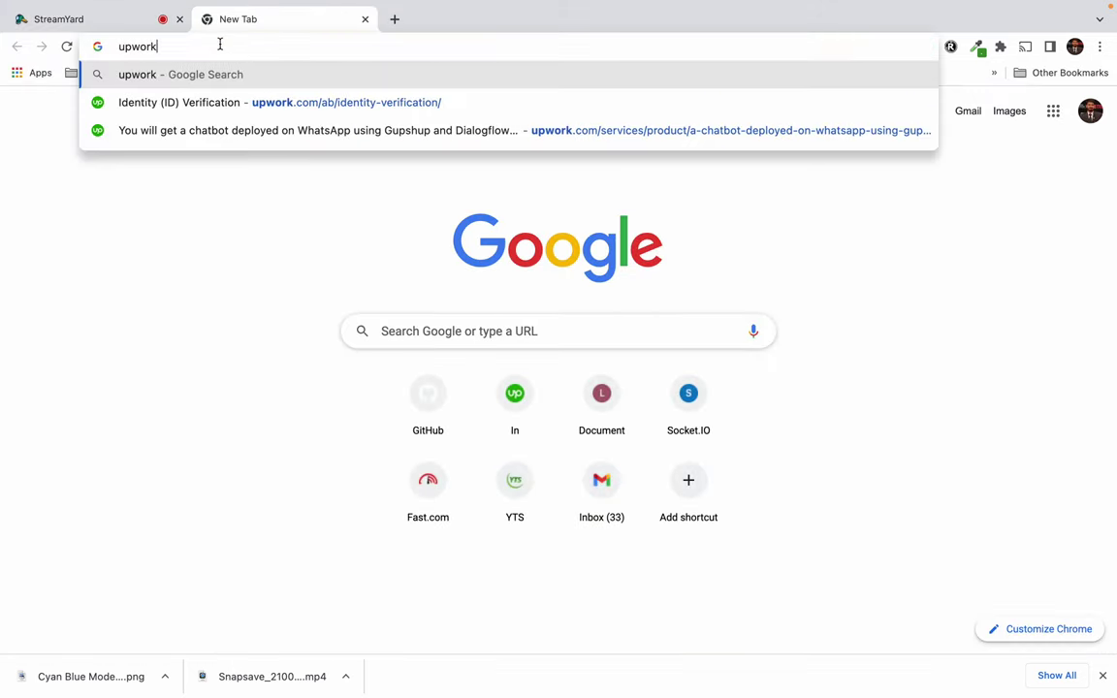
pyautogui.write('.com')
pyautogui.press('Return')
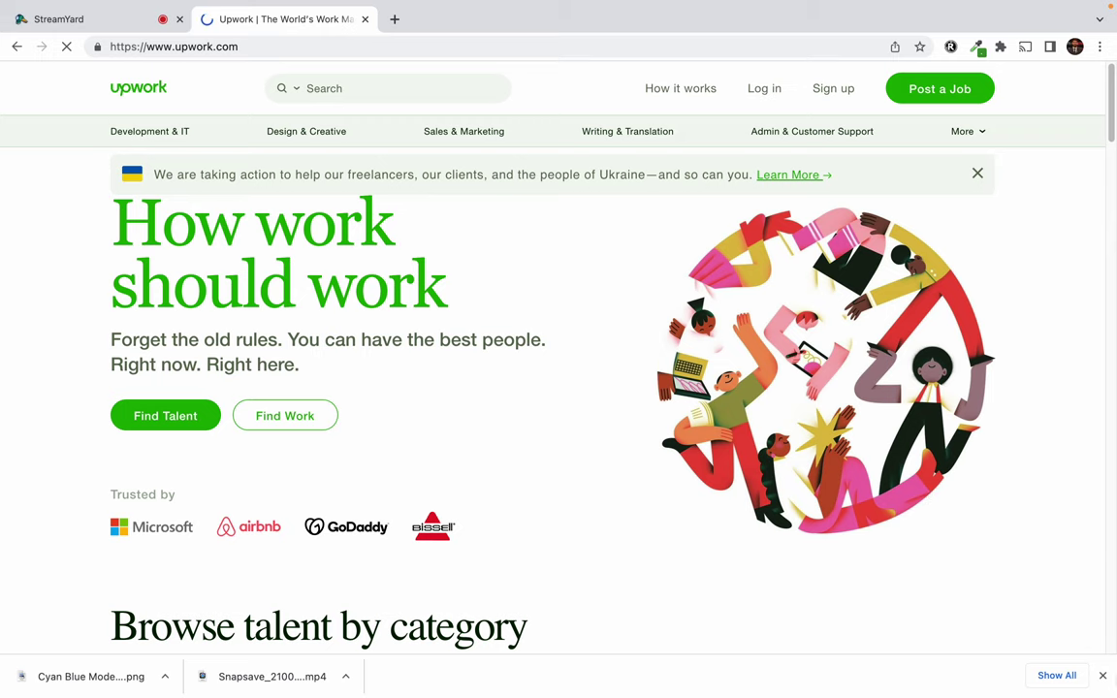
pyautogui.click(1102, 677)
# - Log in to Upwork with the account's saved e-mail and password
pyautogui.click(743, 89)
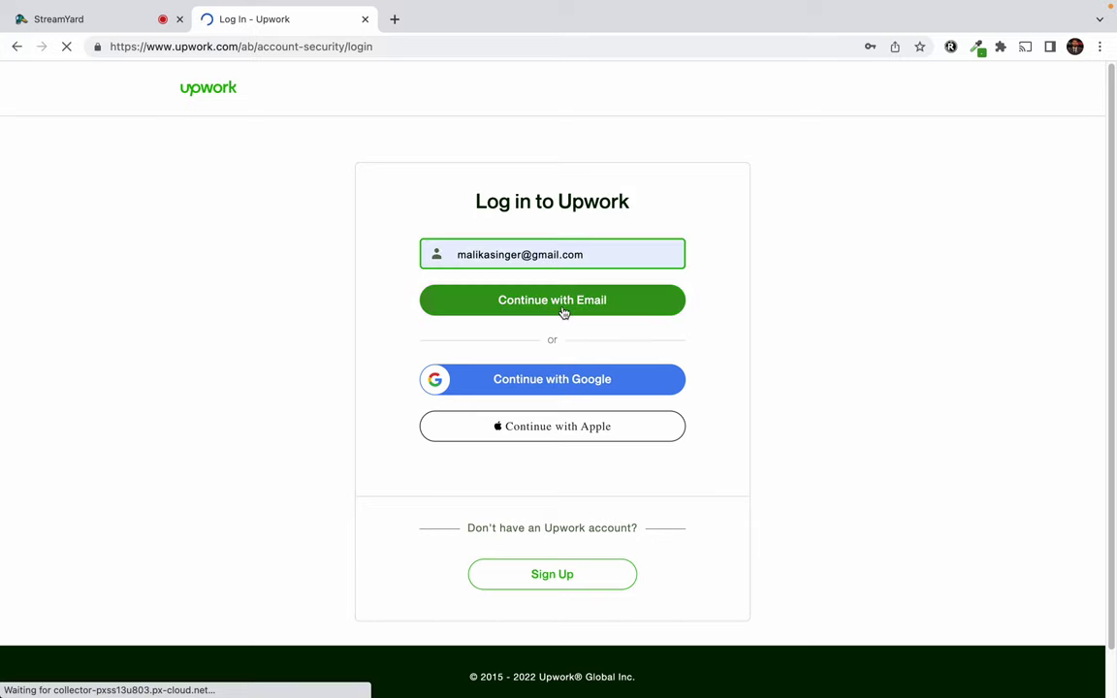
pyautogui.click(563, 308)
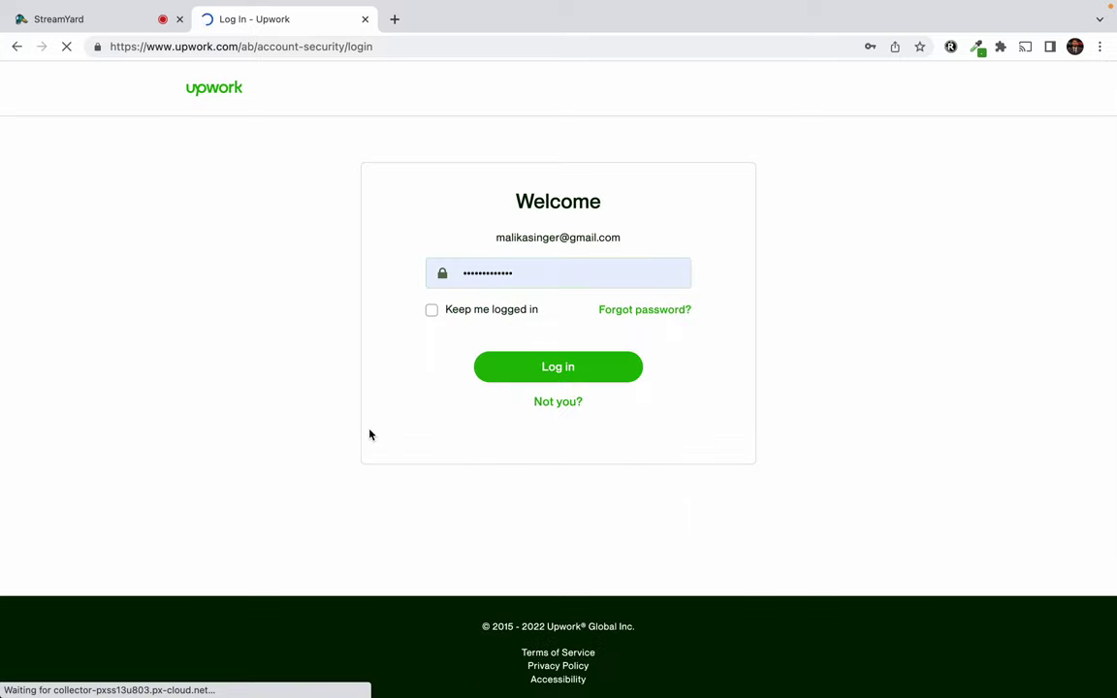
pyautogui.click(564, 277)
pyautogui.click(419, 349)
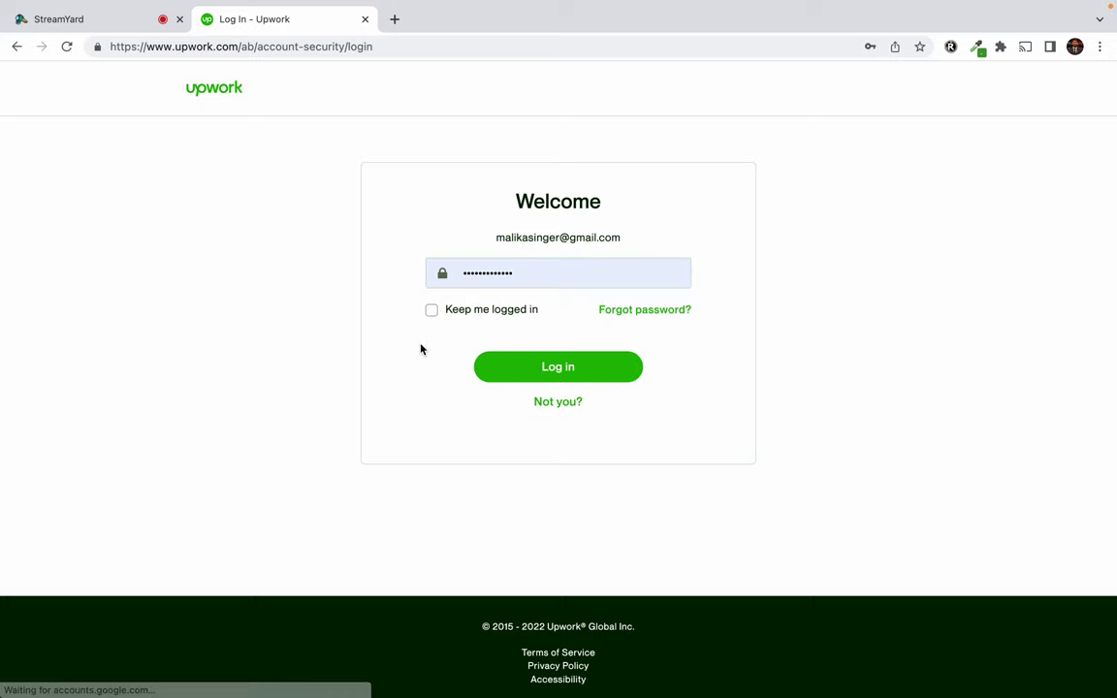
pyautogui.click(555, 368)
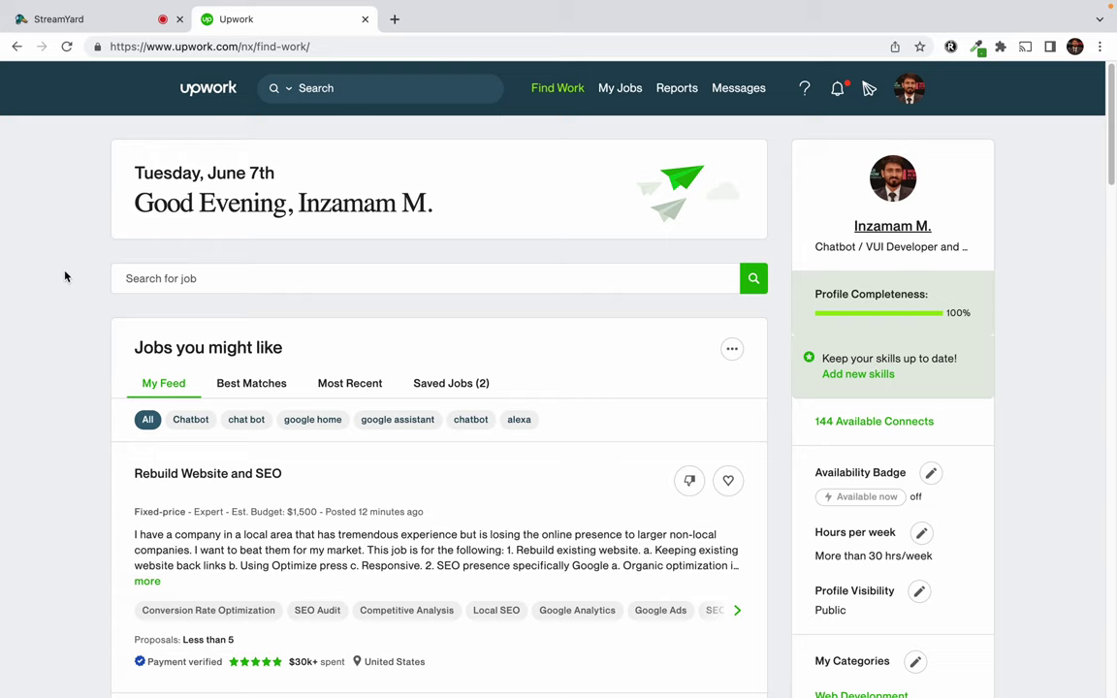
# - Switch to the StreamYard studio and share the entire screen with the live session
pyautogui.click(84, 21)
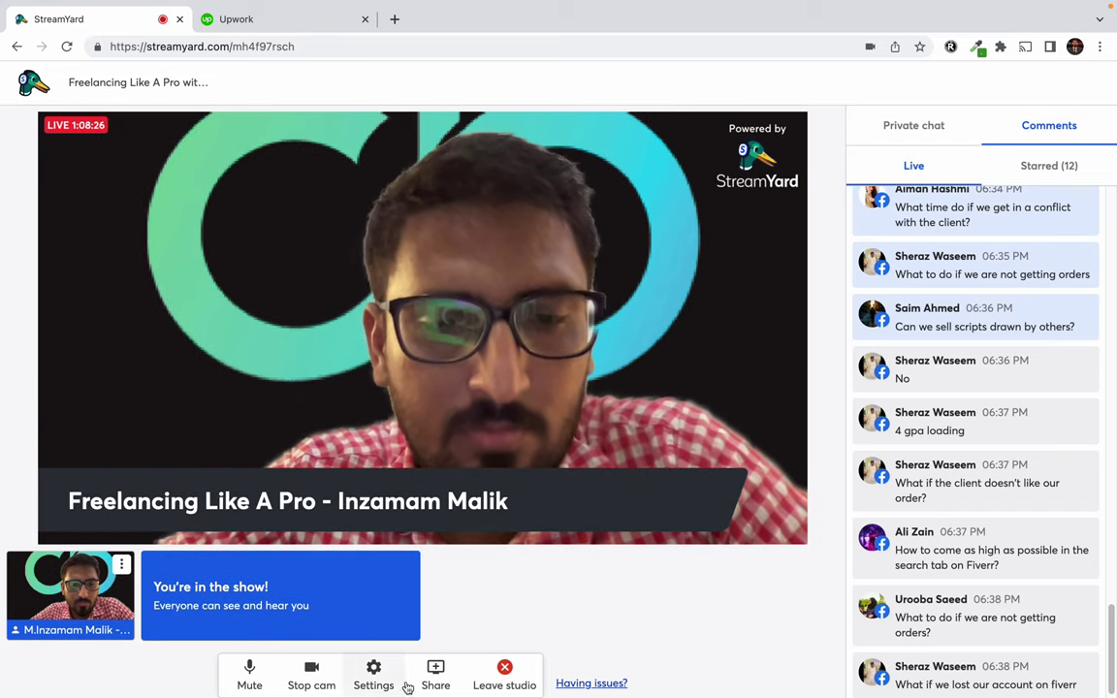
pyautogui.click(436, 674)
pyautogui.click(424, 630)
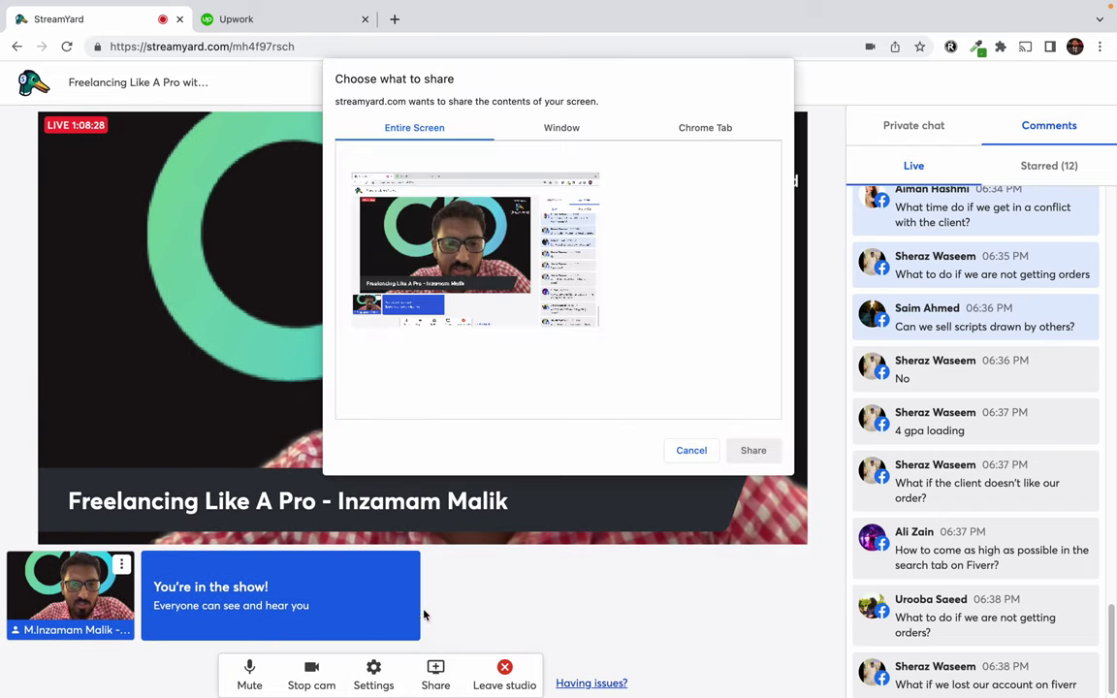
pyautogui.click(475, 249)
pyautogui.click(754, 450)
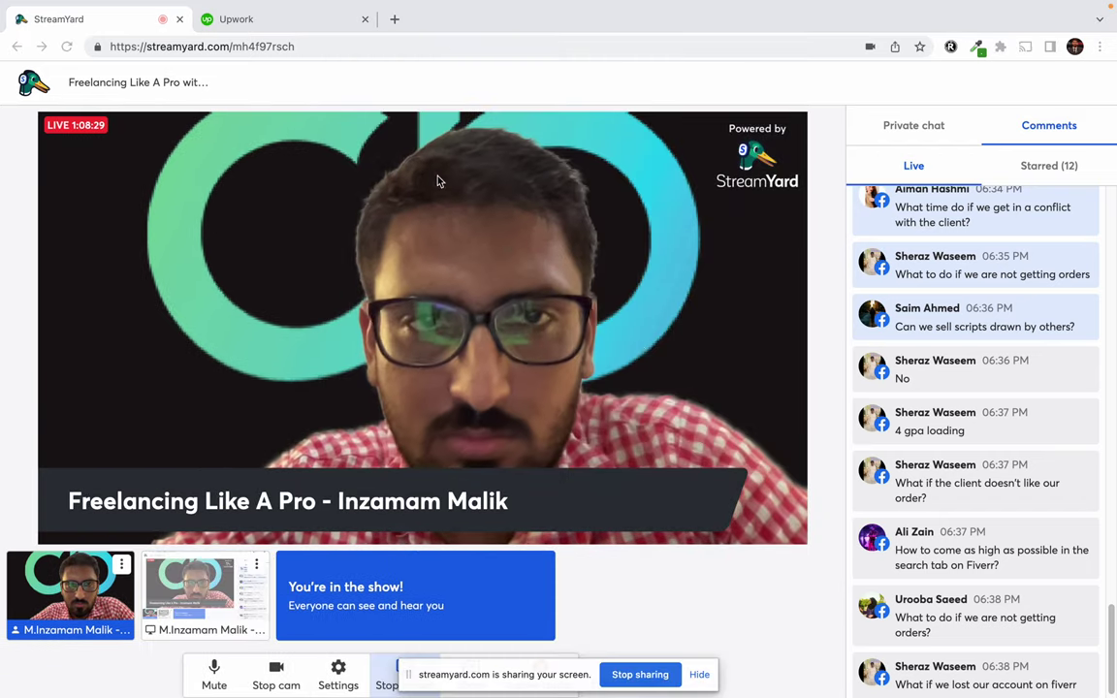
# - Switch to Upwork and look over the suggested jobs in the feed, returning to the start of the page
pyautogui.click(257, 19)
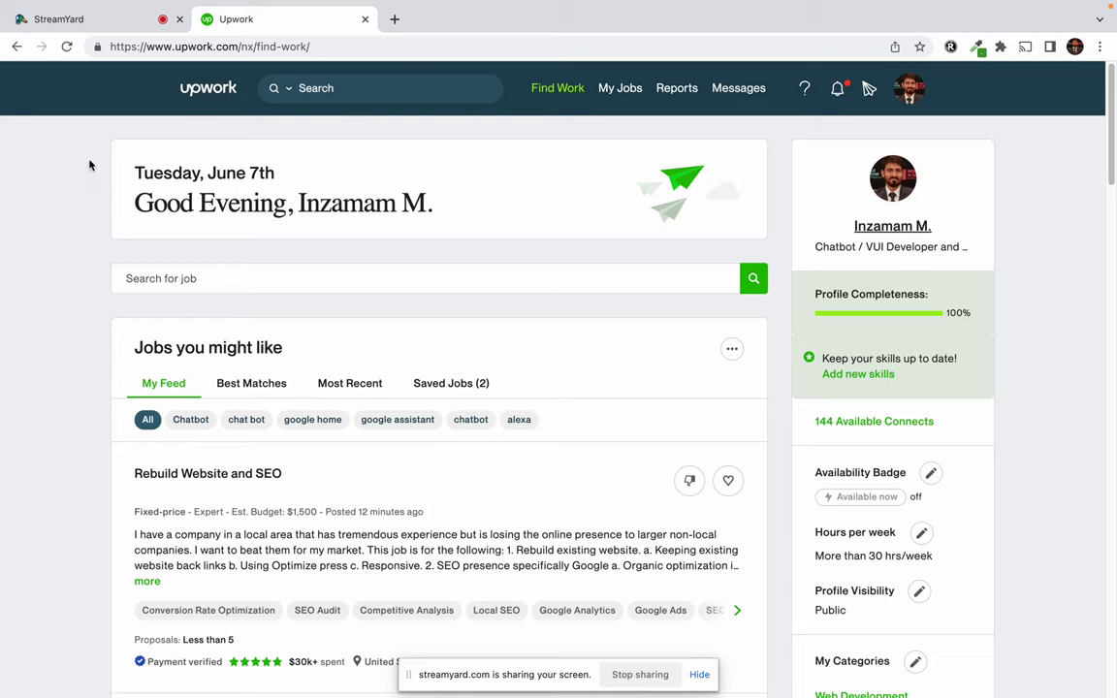
pyautogui.moveTo(84, 150); pyautogui.dragTo(105, 183)
pyautogui.click(17, 175)
pyautogui.scroll(-3, 71, 451)
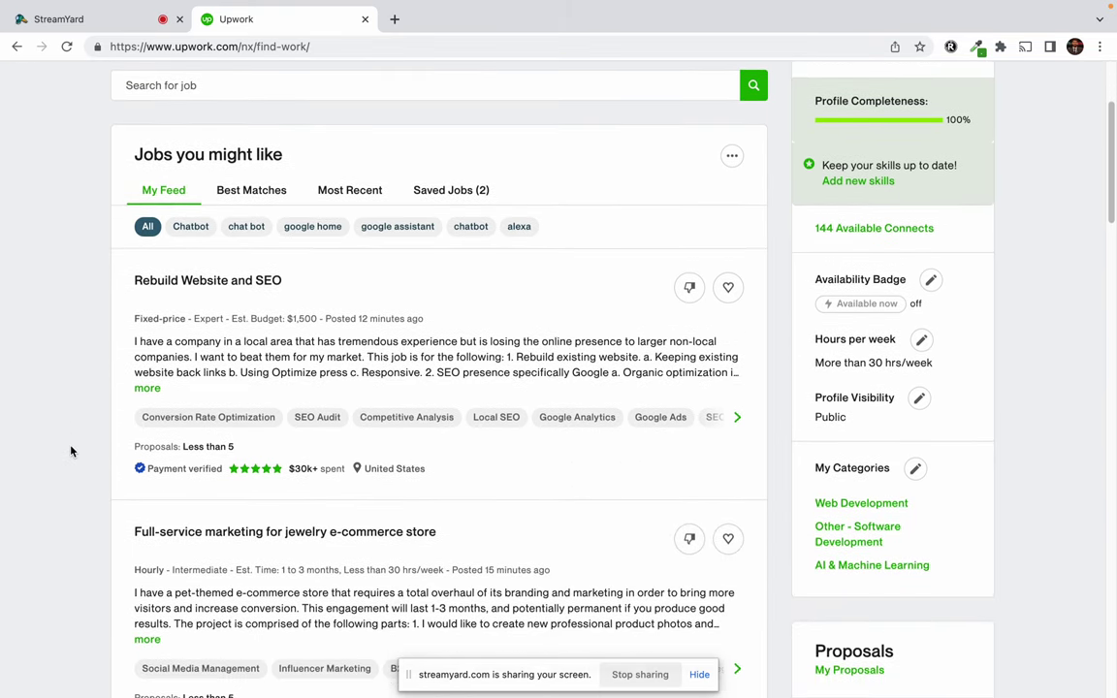
pyautogui.scroll(3, 71, 451)
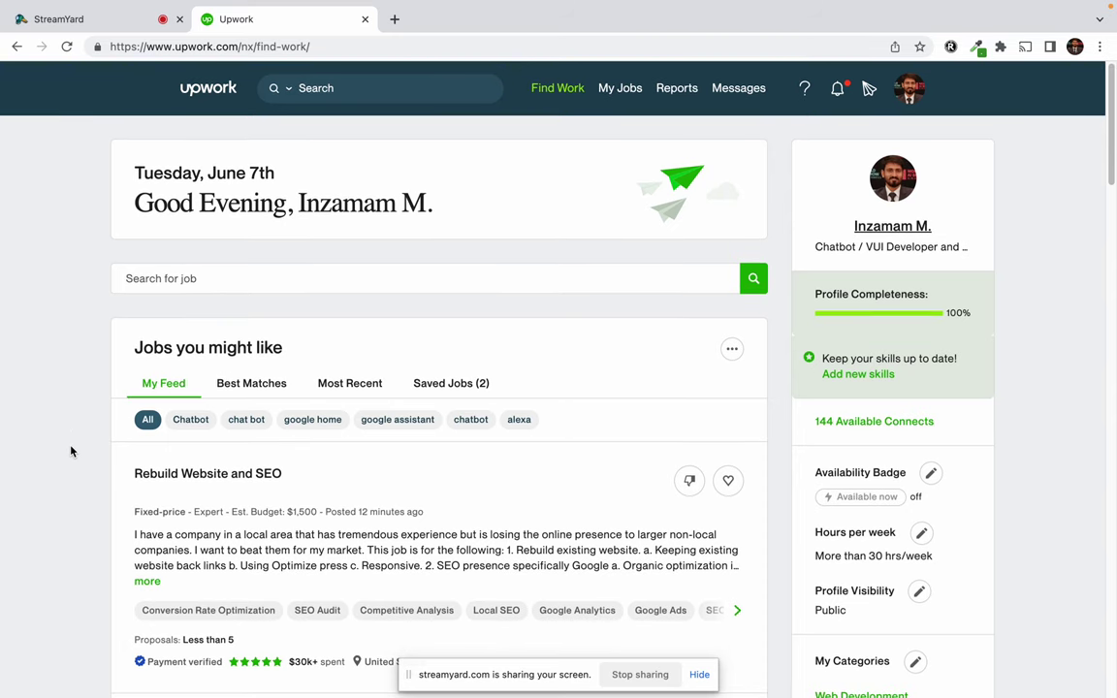
# - Search Upwork's talent for "web developer"
pyautogui.click(289, 92)
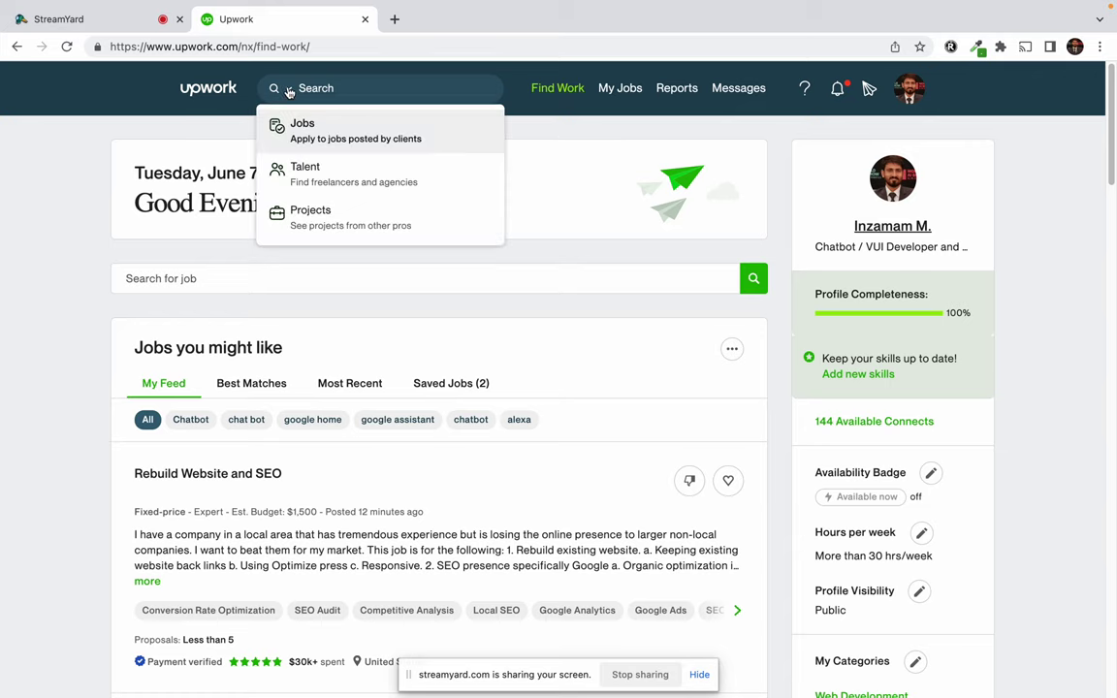
pyautogui.click(282, 170)
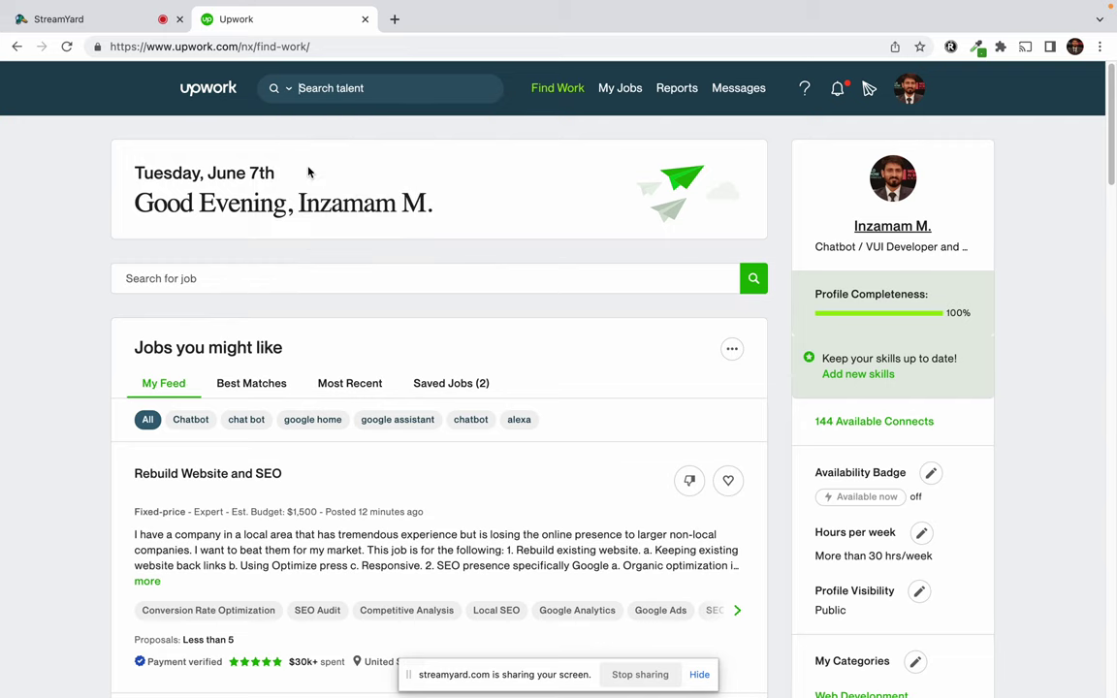
pyautogui.click(315, 89)
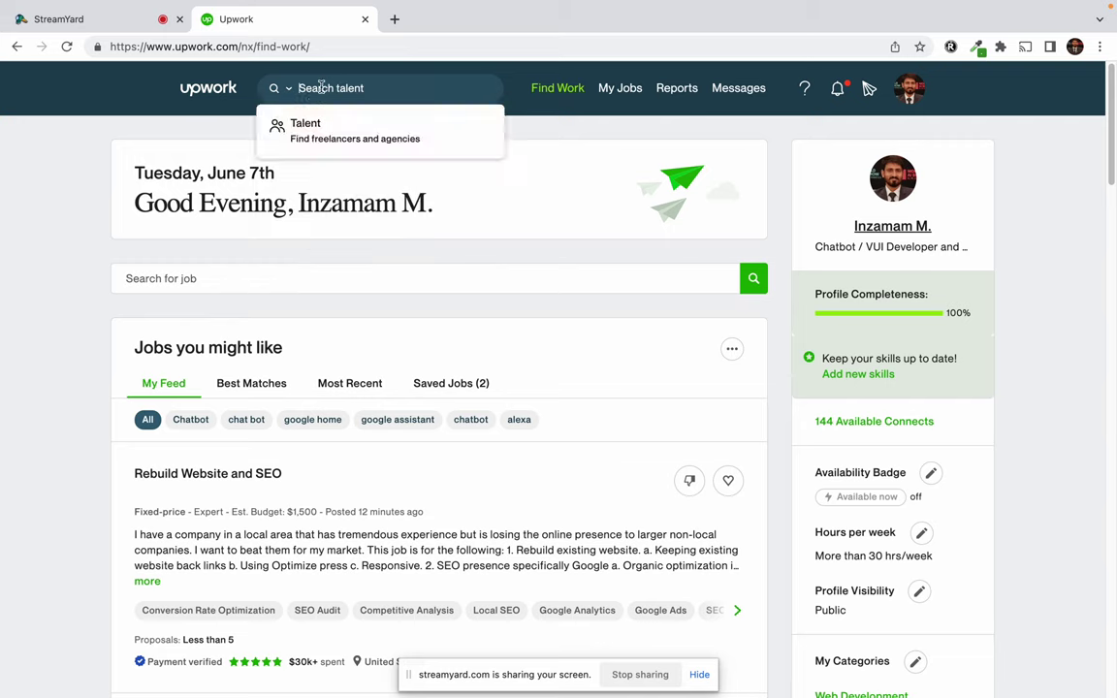
pyautogui.write('web deve')
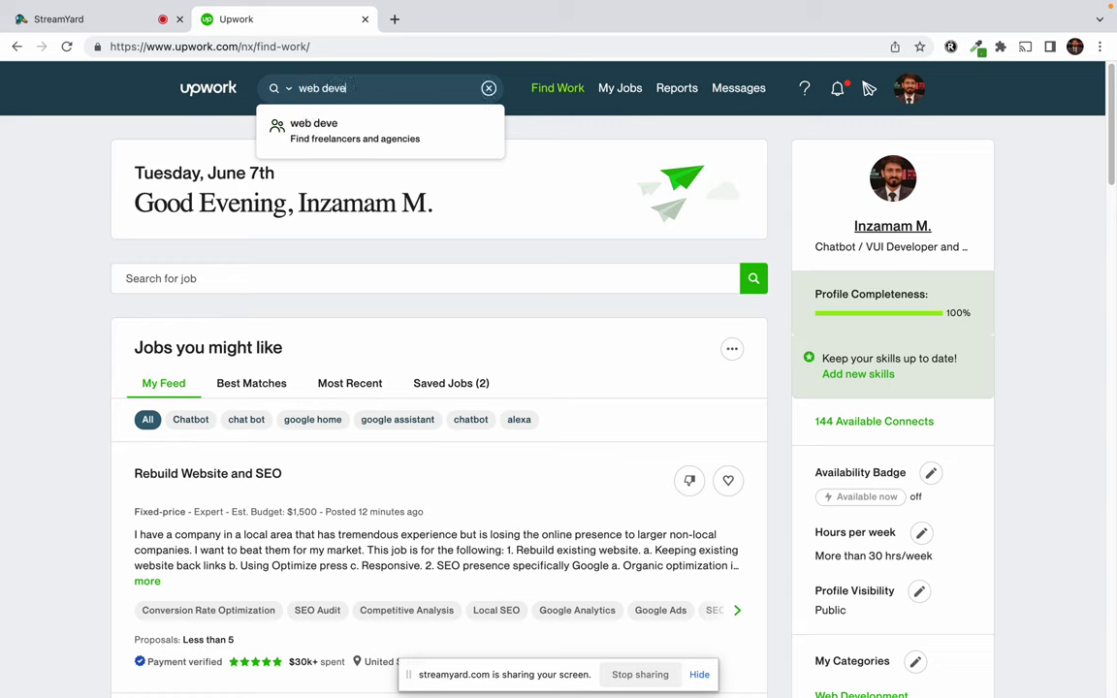
pyautogui.write('loper')
pyautogui.press('Return')
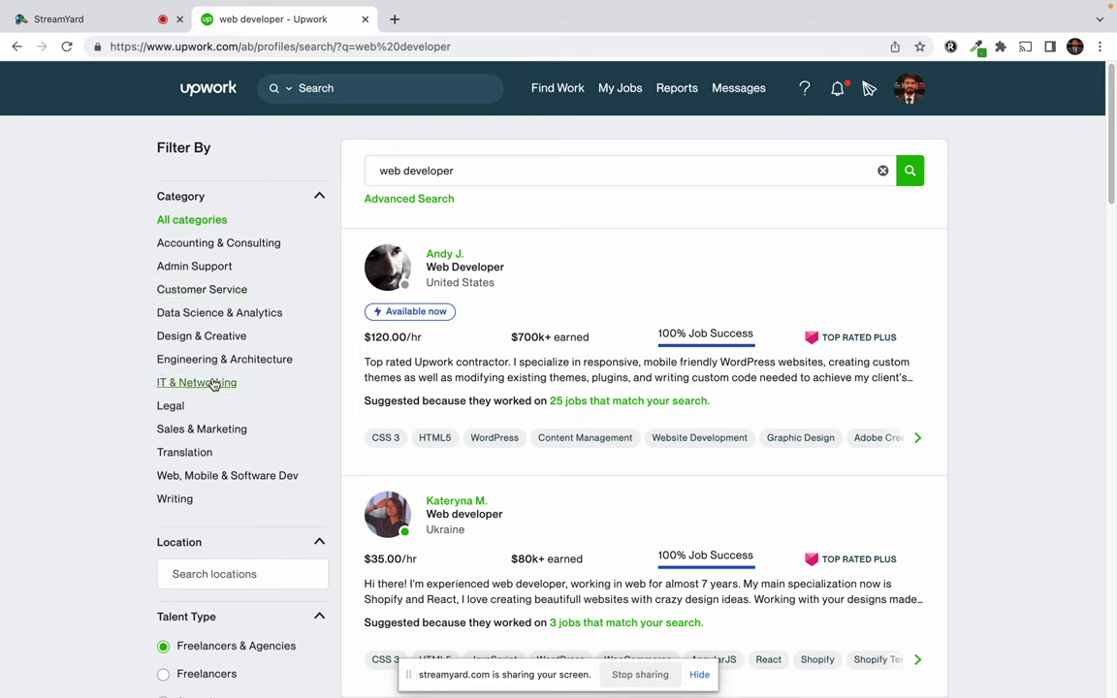
# - Filter the talent results to the Web, Mobile & Software Dev category, and view the first freelancer's profile before returning to the results
pyautogui.click(216, 477)
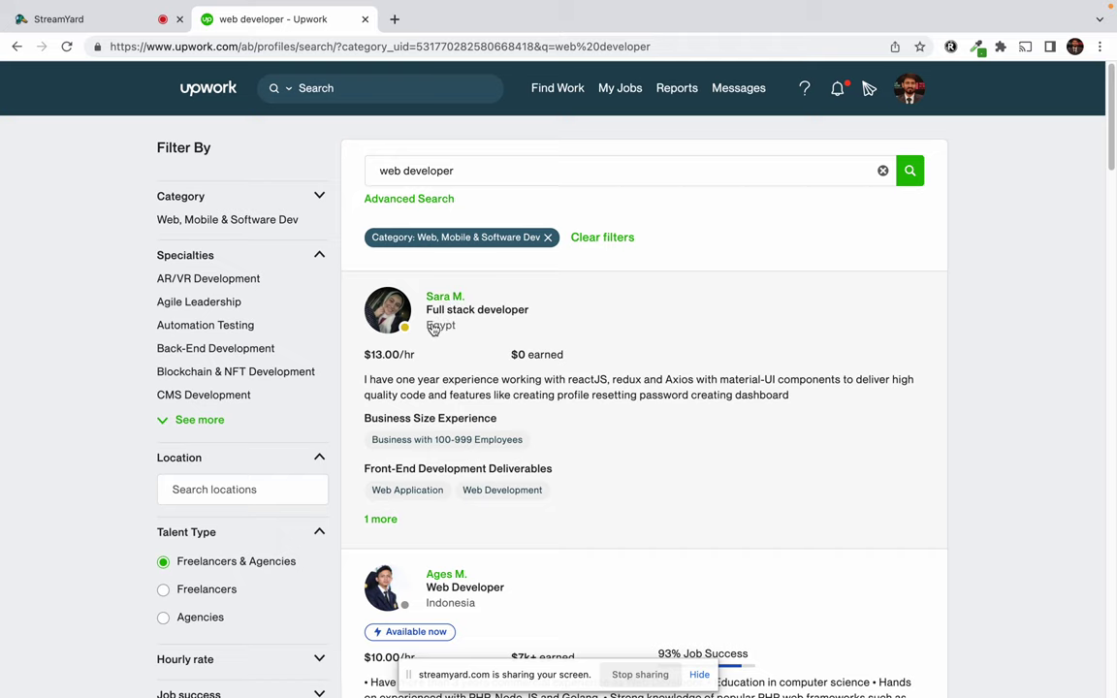
pyautogui.moveTo(434, 325); pyautogui.dragTo(496, 346)
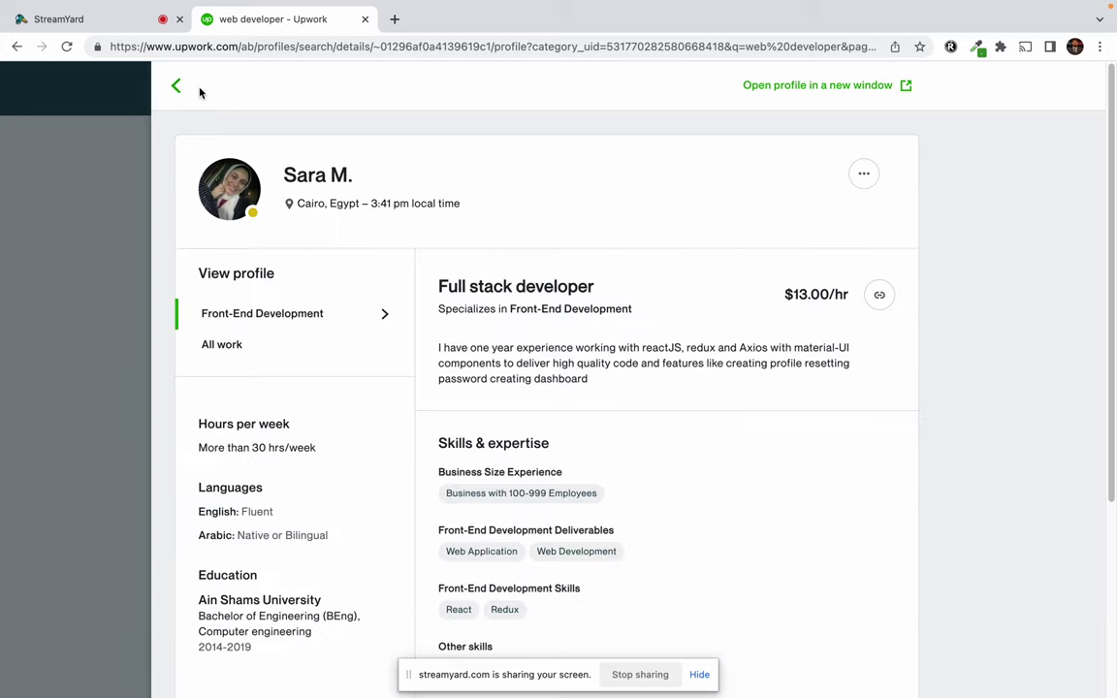
pyautogui.click(175, 85)
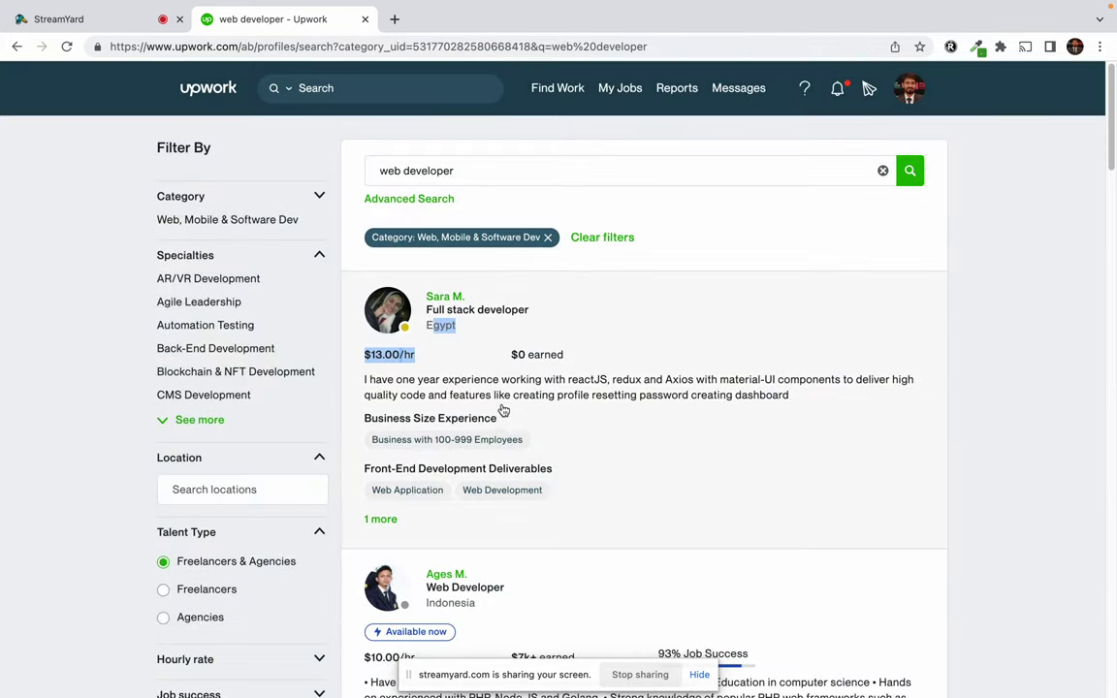
# - Browse the web developer results and open the profile of the Armenian web developer charging $15.00/hr
pyautogui.click(1035, 434)
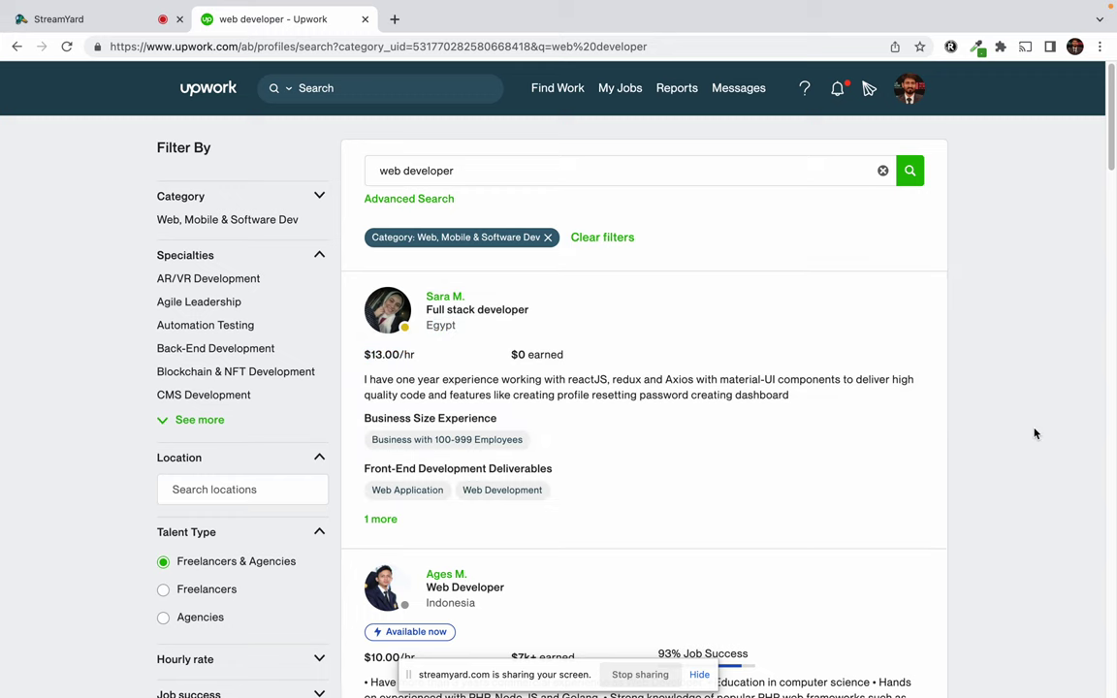
pyautogui.scroll(-3, 672, 529)
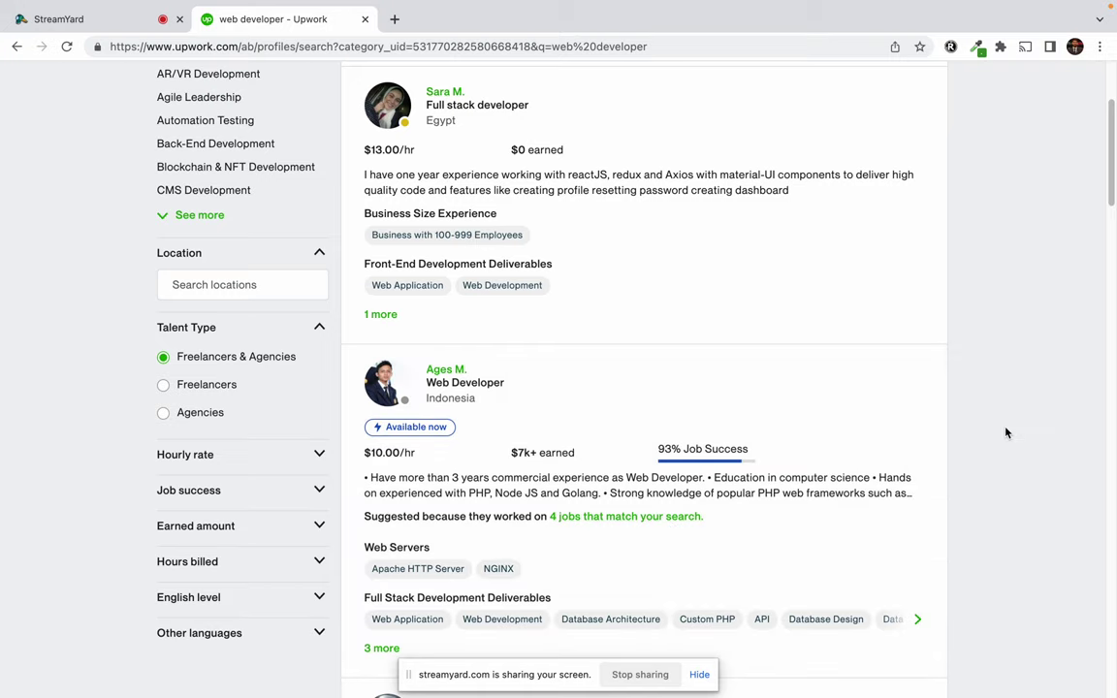
pyautogui.scroll(-3, 1006, 432)
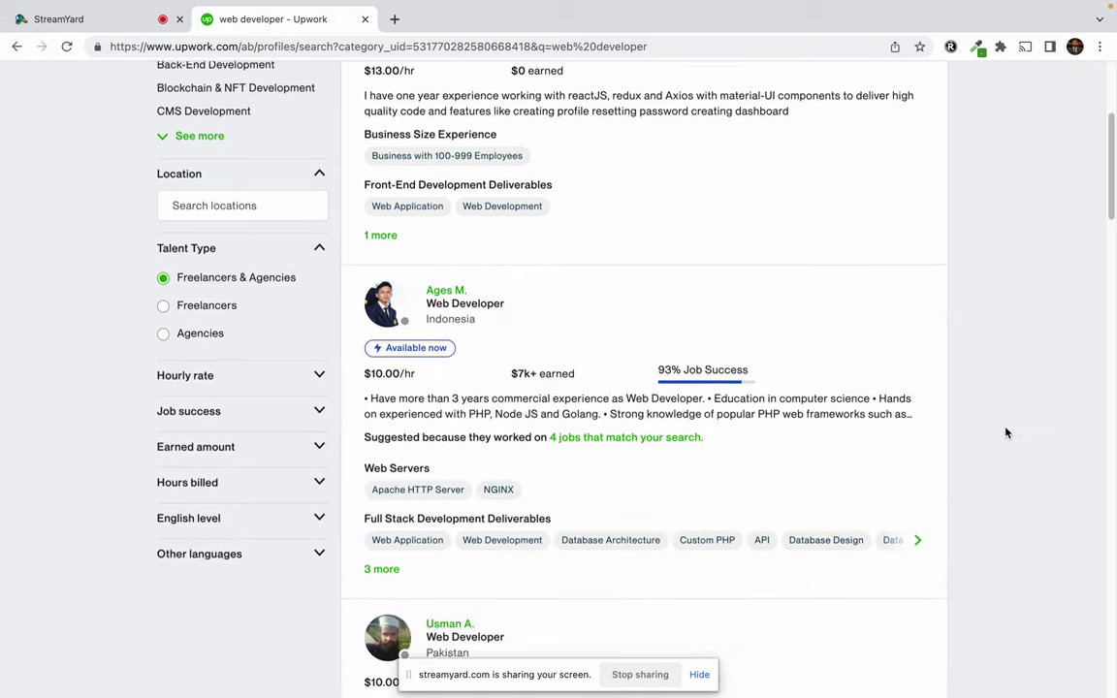
pyautogui.scroll(-2, 1006, 433)
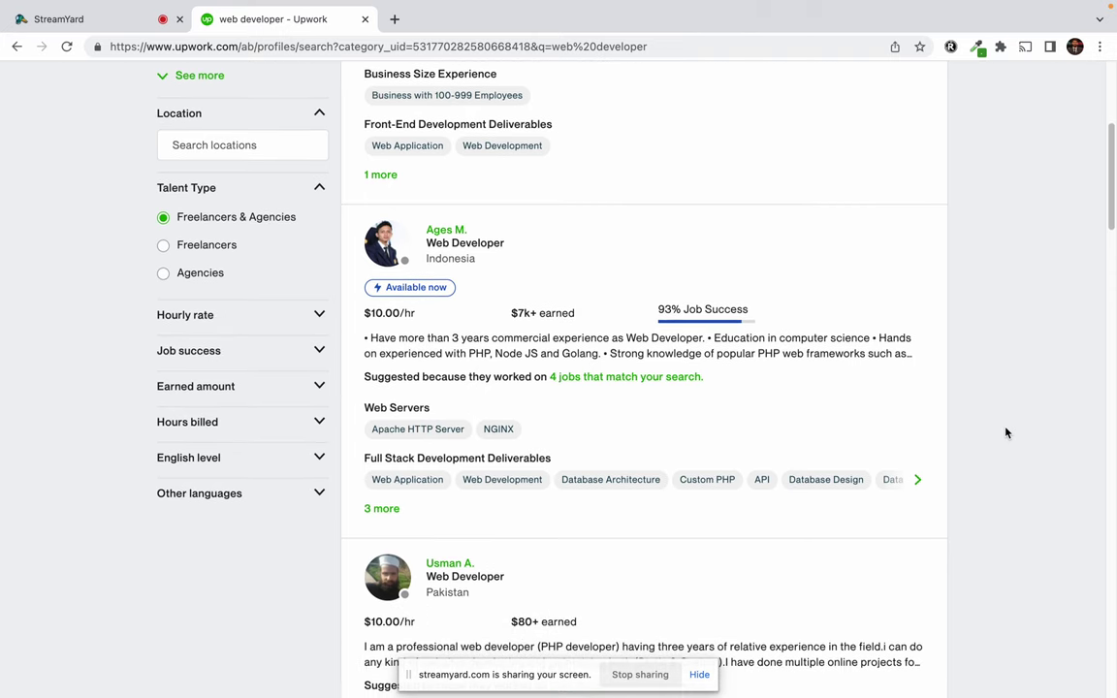
pyautogui.scroll(-4, 1006, 433)
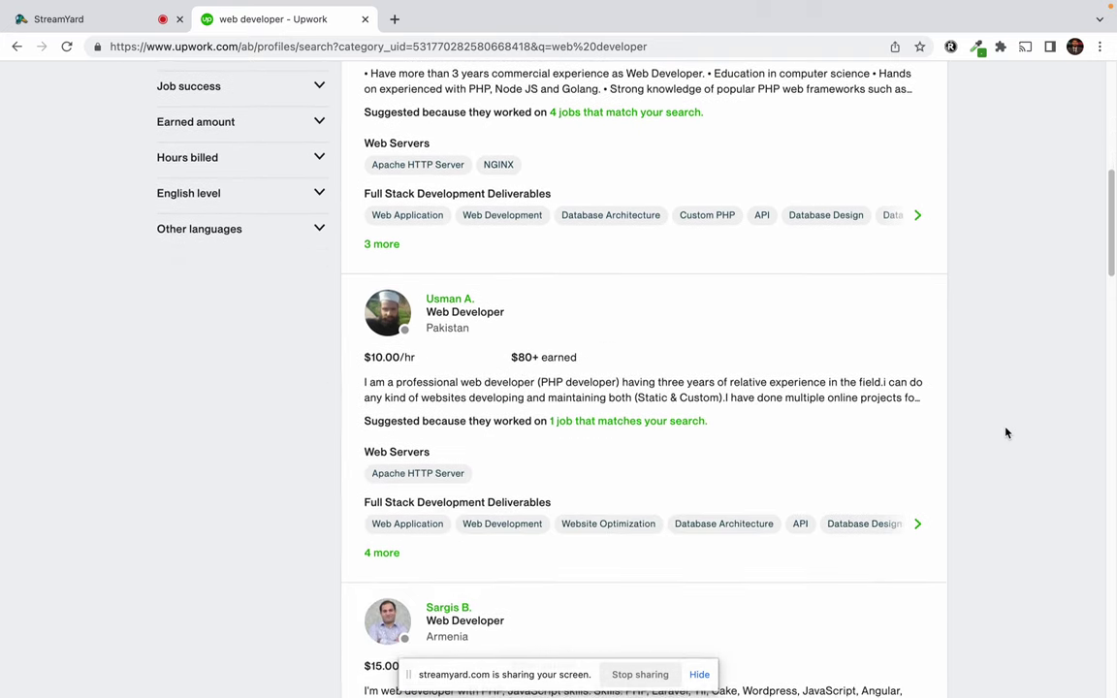
pyautogui.scroll(-1, 1005, 432)
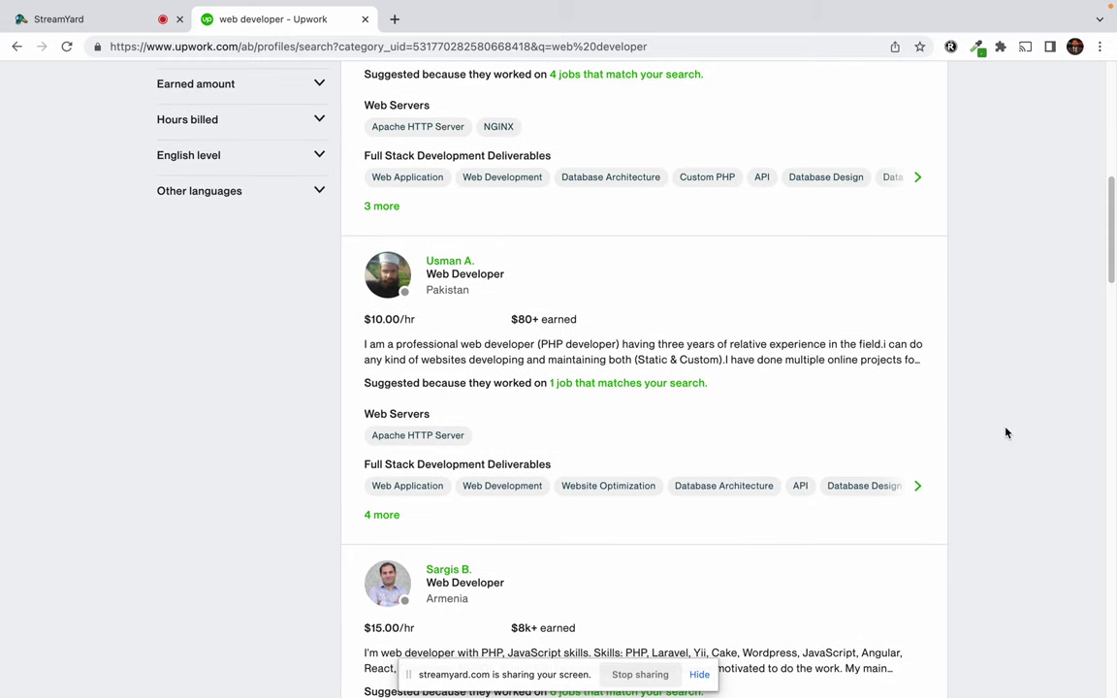
pyautogui.scroll(-5, 1006, 429)
pyautogui.scroll(-3, 1006, 427)
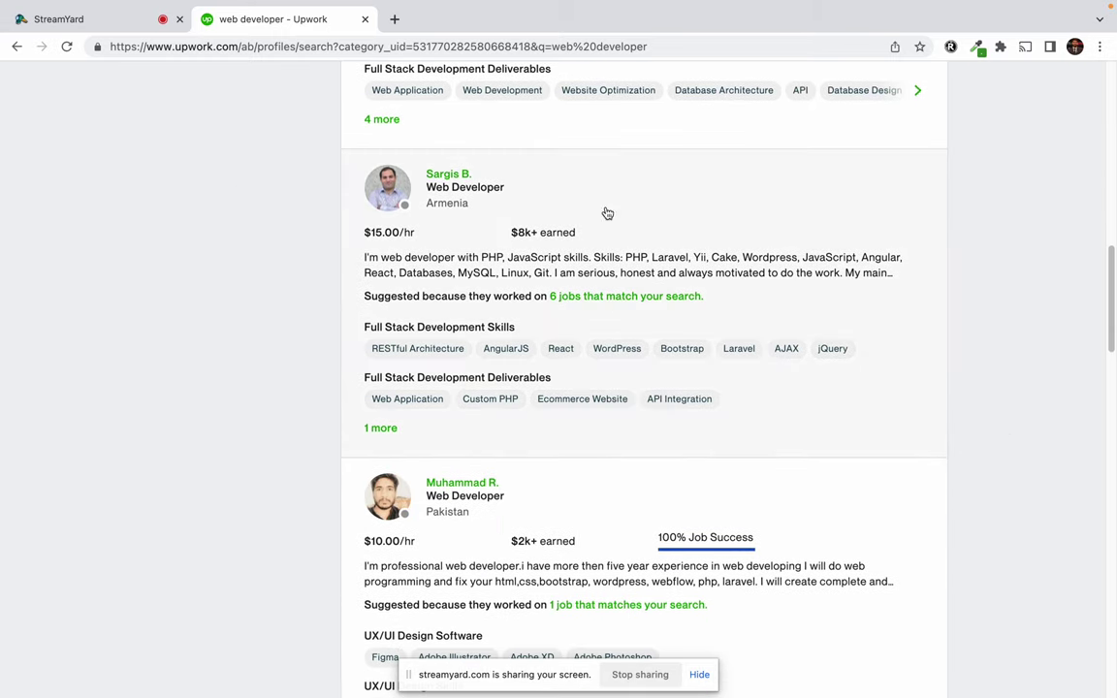
pyautogui.moveTo(566, 237)
pyautogui.click(457, 273)
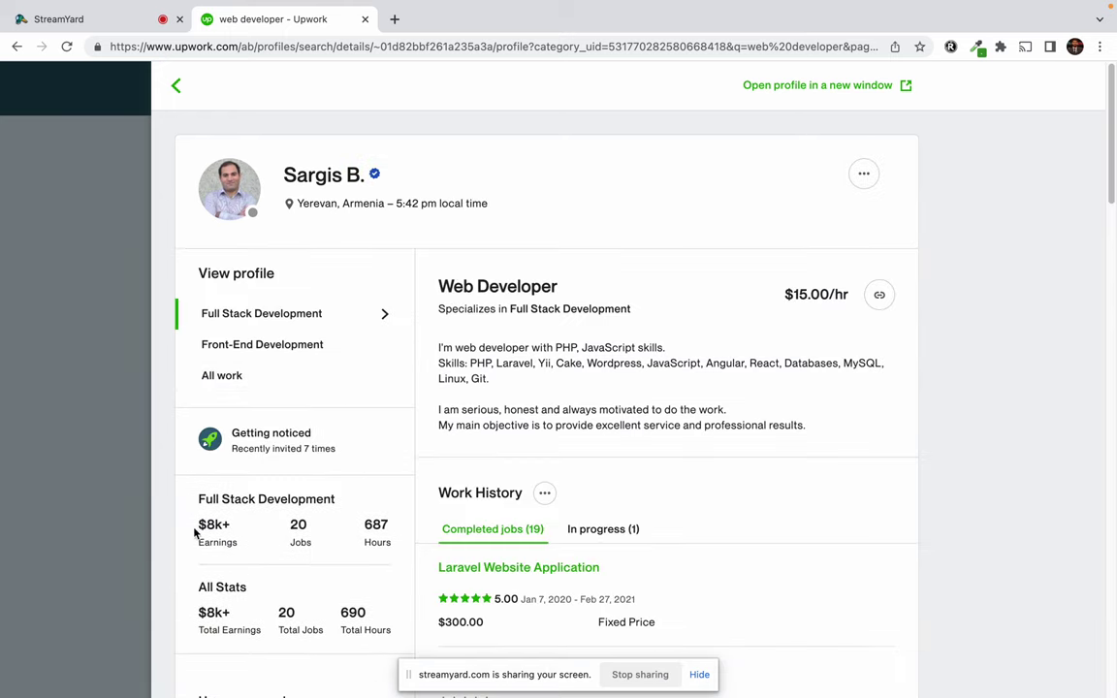
# - Examine the freelancer's Full Stack Development earnings, jobs and hours, highlighting the earnings figure
pyautogui.moveTo(195, 532); pyautogui.dragTo(311, 529)
pyautogui.click(325, 527)
pyautogui.doubleClick(211, 525)
pyautogui.click(370, 535)
pyautogui.moveTo(196, 530); pyautogui.dragTo(242, 528)
pyautogui.click(252, 529)
# - Review the completed jobs in the freelancer's work history, along with the languages, verifications and education details
pyautogui.scroll(-3, 305, 579)
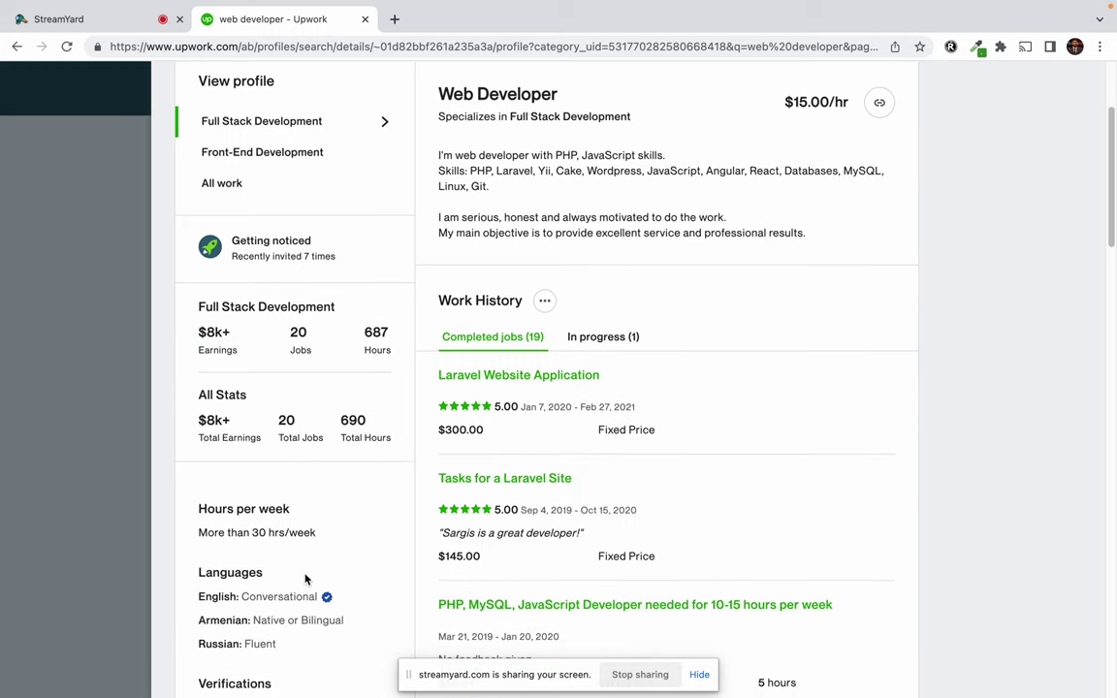
pyautogui.scroll(-5, 305, 579)
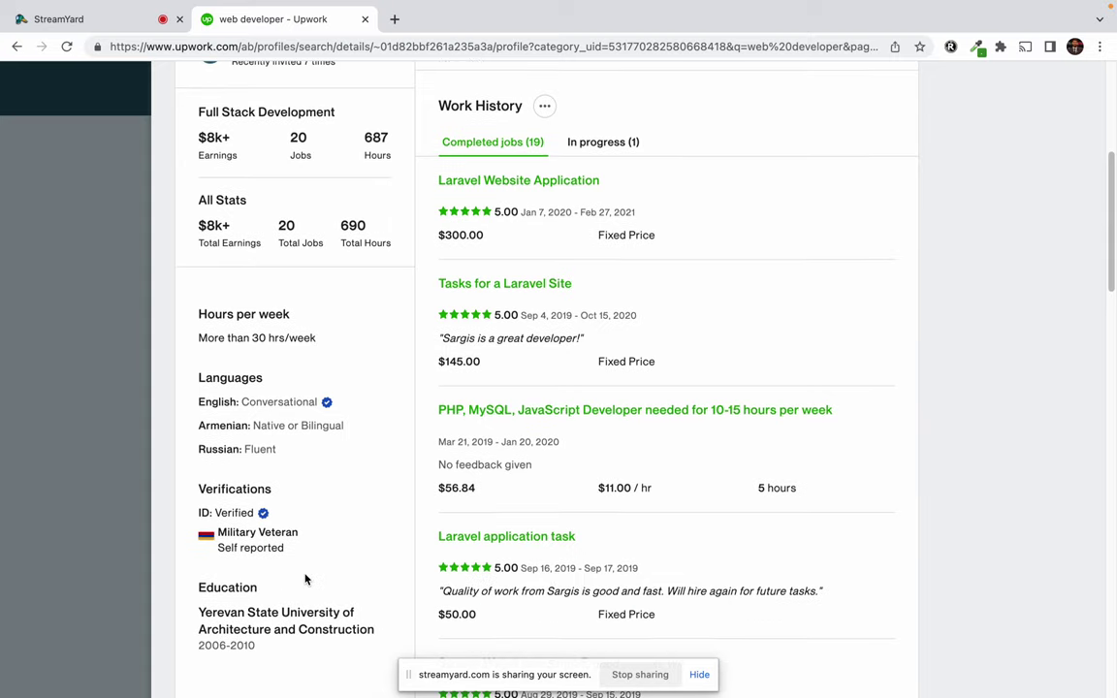
pyautogui.scroll(-1, 305, 574)
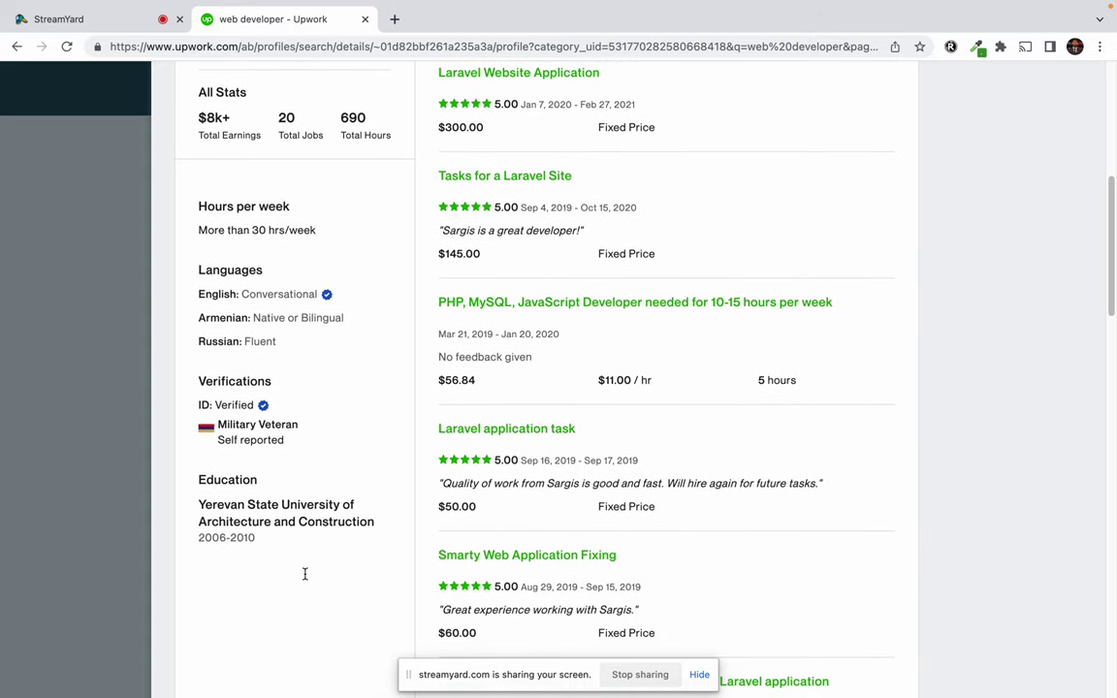
pyautogui.scroll(-3, 304, 574)
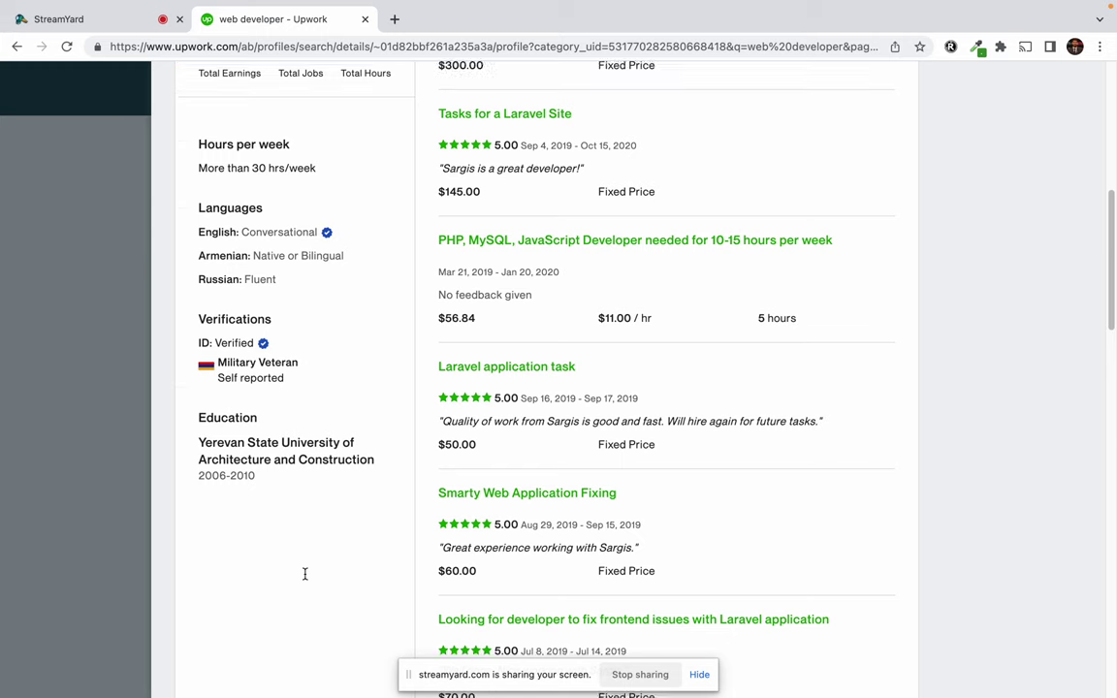
pyautogui.scroll(10, 305, 575)
pyautogui.scroll(-4, 533, 447)
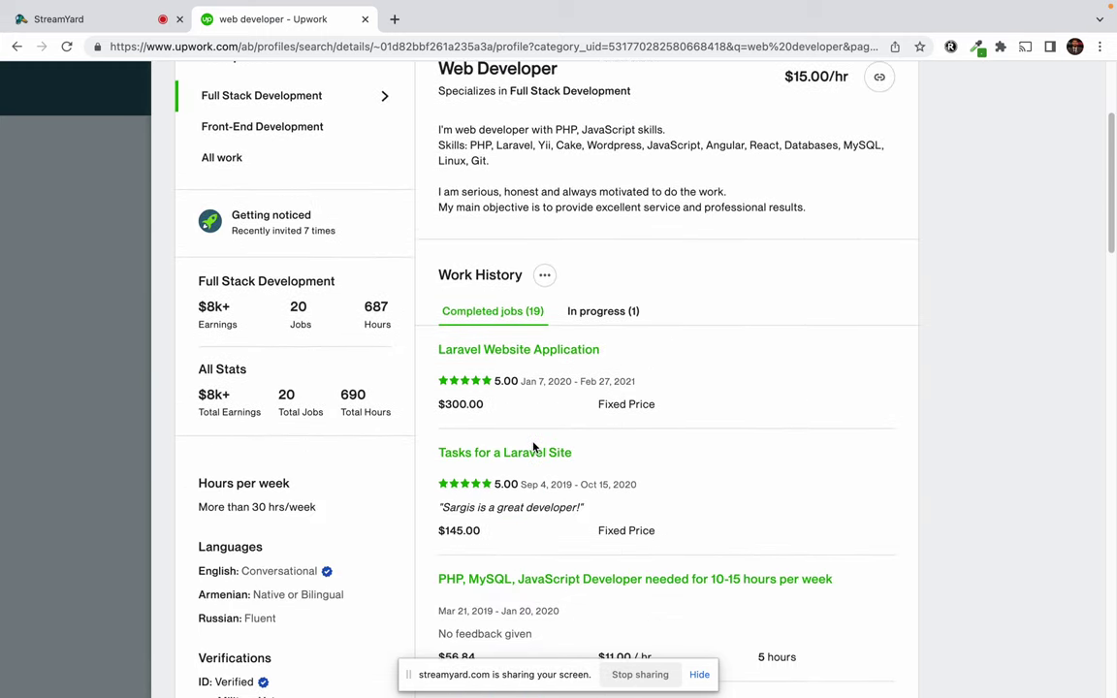
# - Read the opening line of the profile description, highlighting the words about being a web developer with PHP and JavaScript skills
pyautogui.scroll(3, 546, 190)
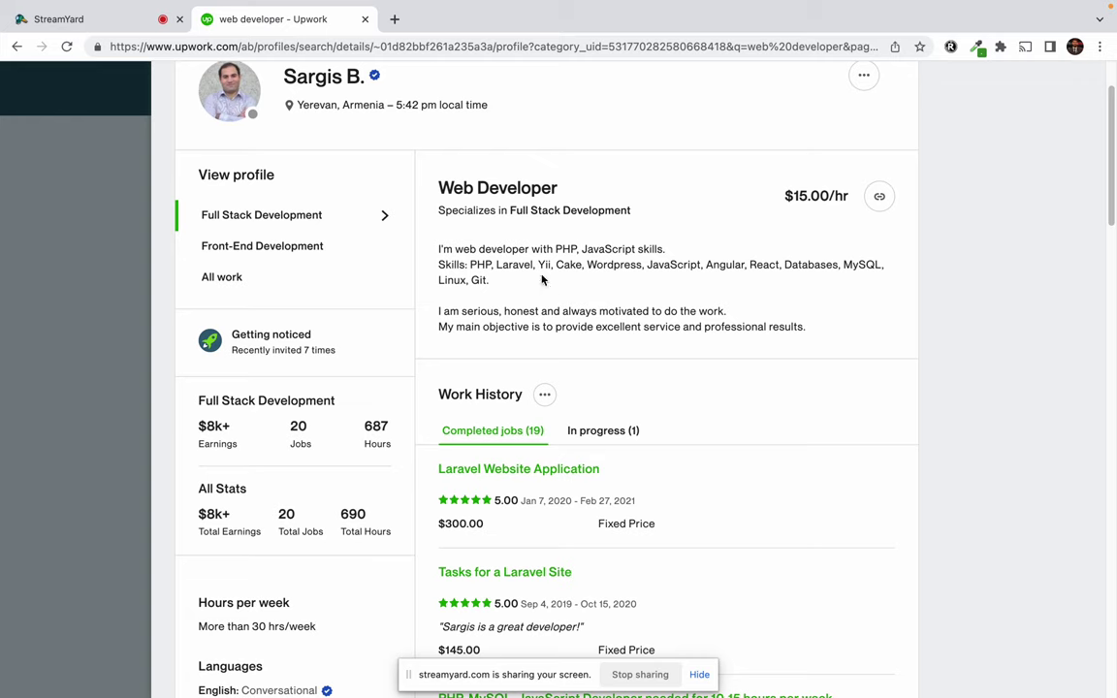
pyautogui.doubleClick(494, 251)
pyautogui.doubleClick(599, 250)
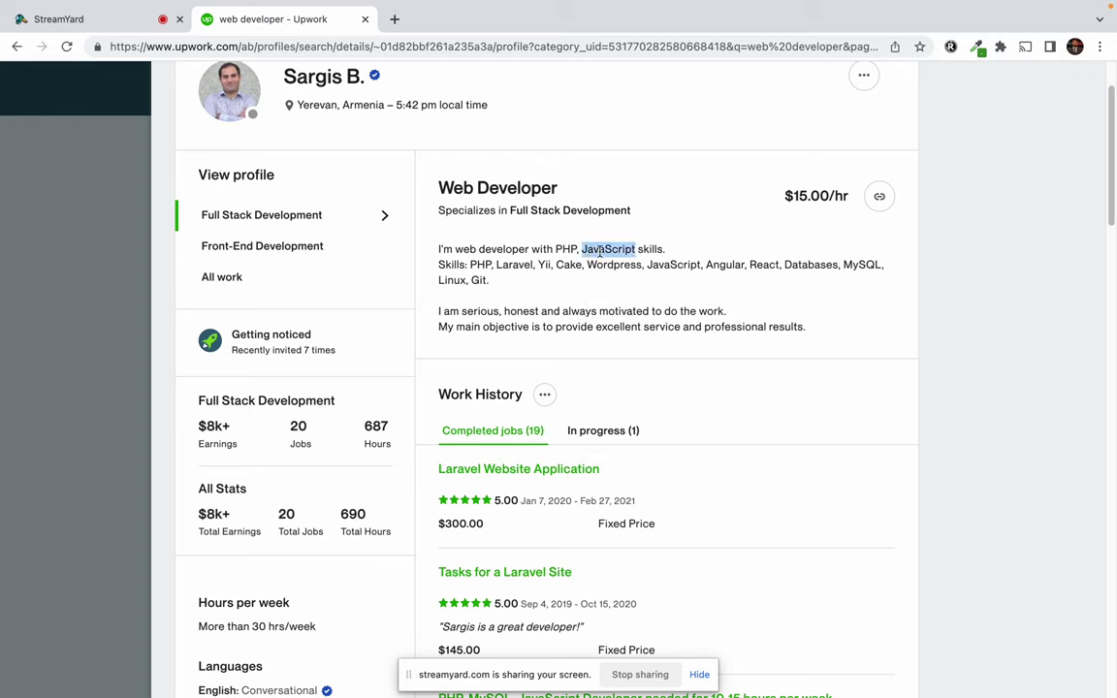
pyautogui.doubleClick(651, 250)
pyautogui.moveTo(454, 250); pyautogui.dragTo(637, 250)
pyautogui.click(621, 254)
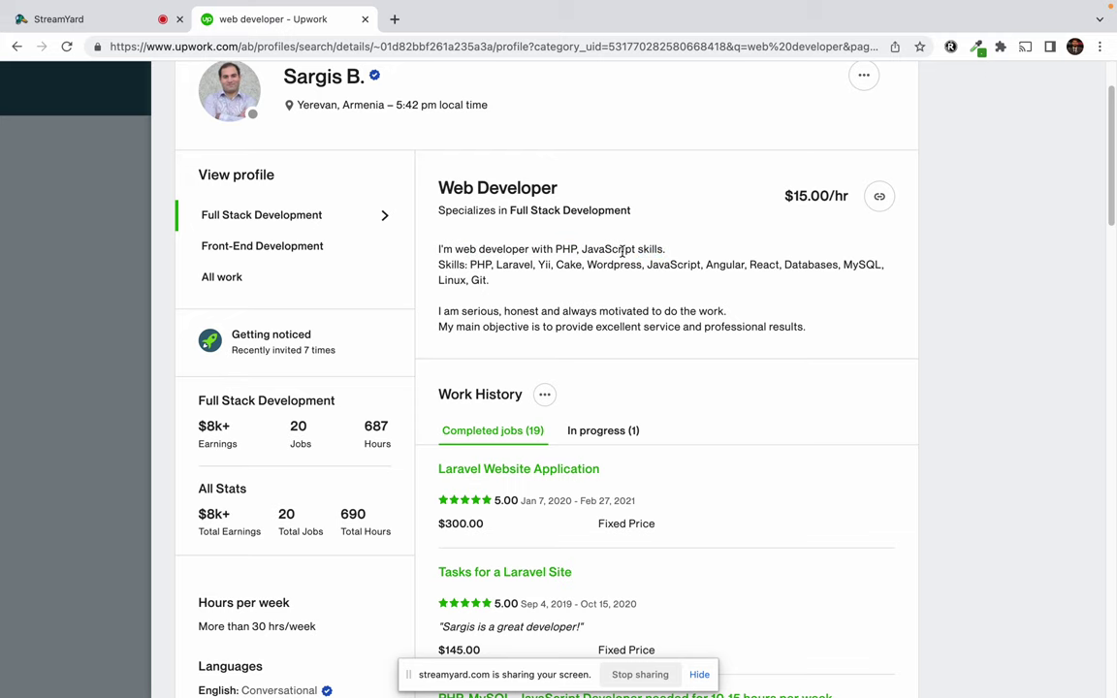
# - Go through the skills listed in the profile description, highlighting Yii, Cake, Angular, React, Databases, MySQL, Linux and Git
pyautogui.scroll(2, 437, 218)
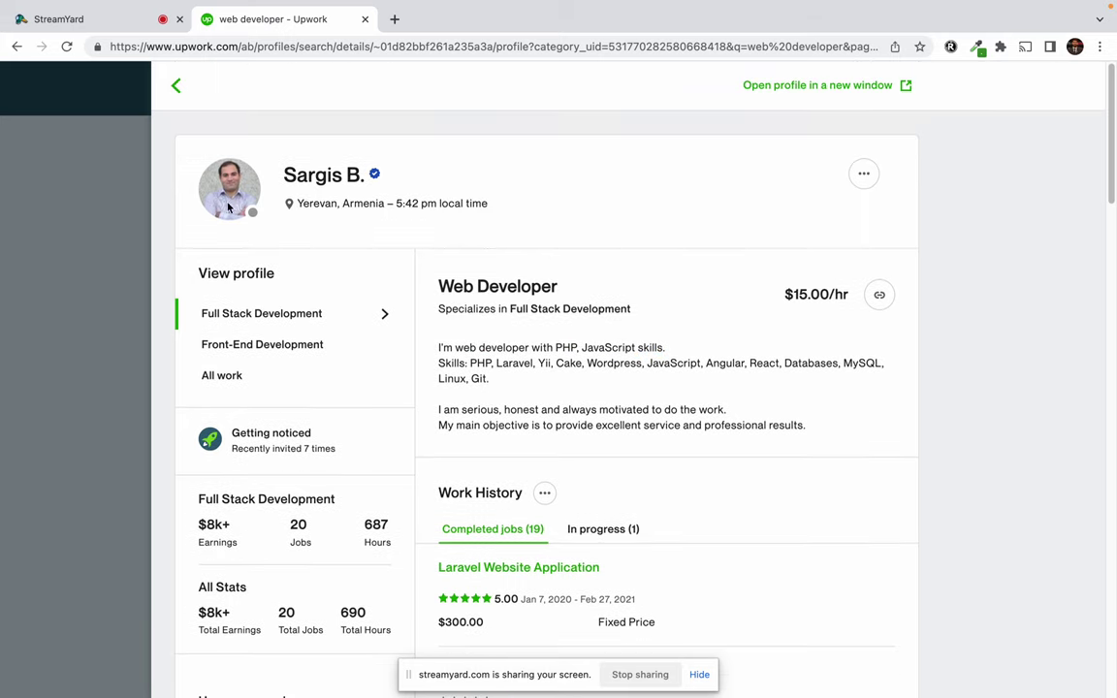
pyautogui.doubleClick(563, 347)
pyautogui.click(562, 346)
pyautogui.moveTo(541, 362); pyautogui.dragTo(588, 363)
pyautogui.click(618, 362)
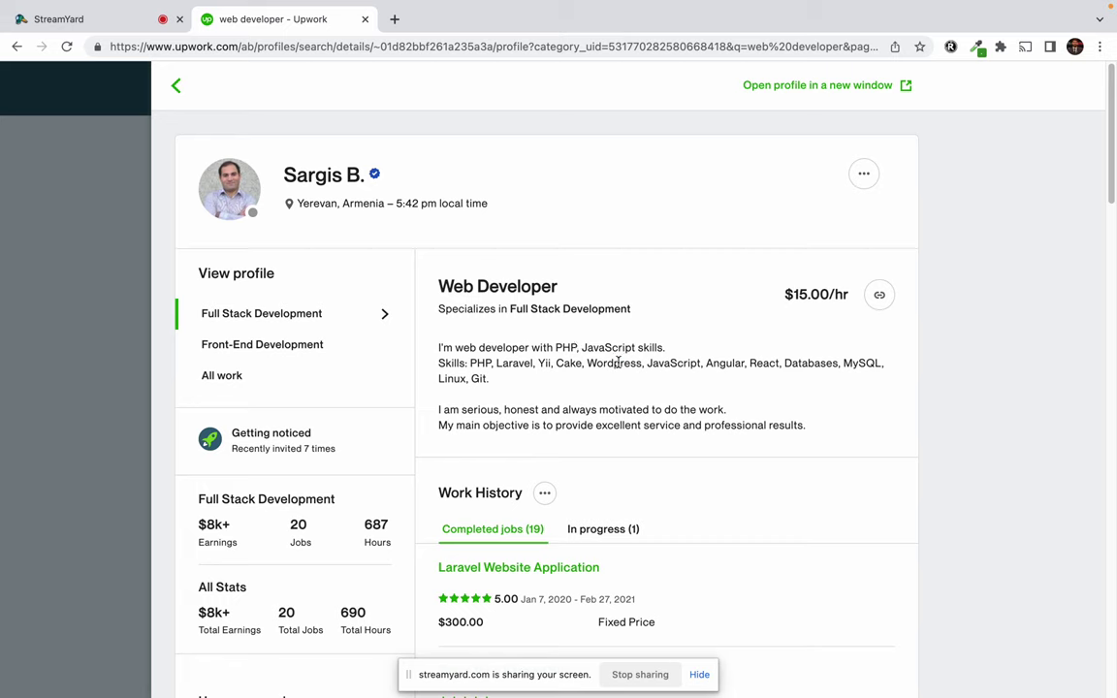
pyautogui.doubleClick(732, 363)
pyautogui.doubleClick(773, 363)
pyautogui.doubleClick(816, 363)
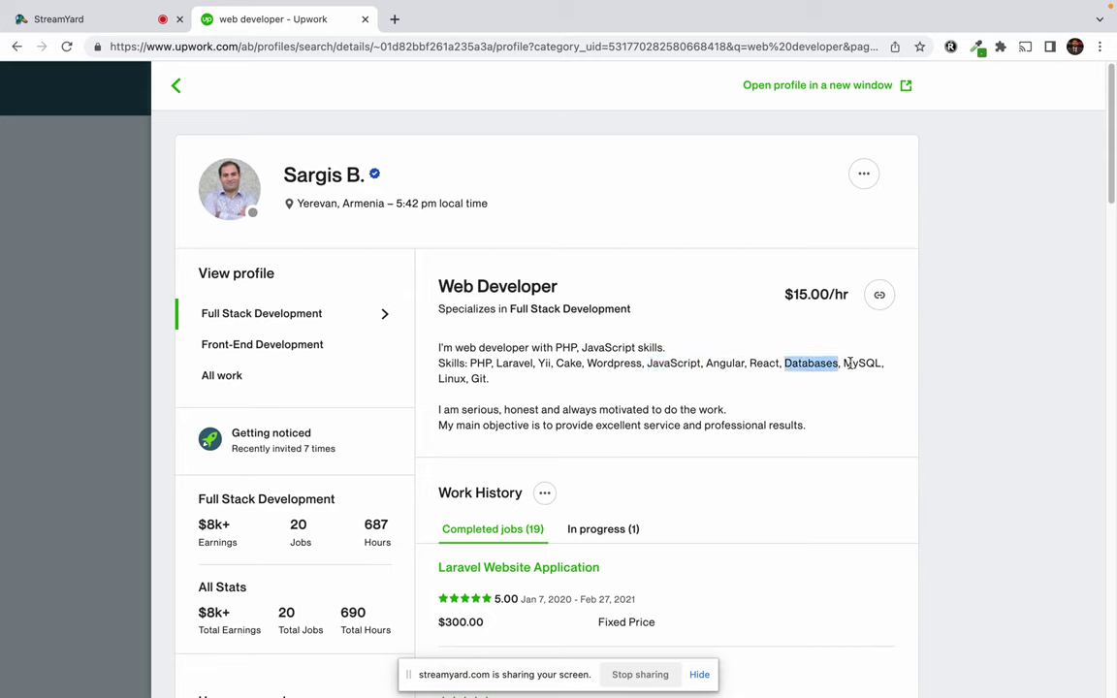
pyautogui.doubleClick(861, 363)
pyautogui.moveTo(441, 379); pyautogui.dragTo(499, 381)
pyautogui.click(500, 382)
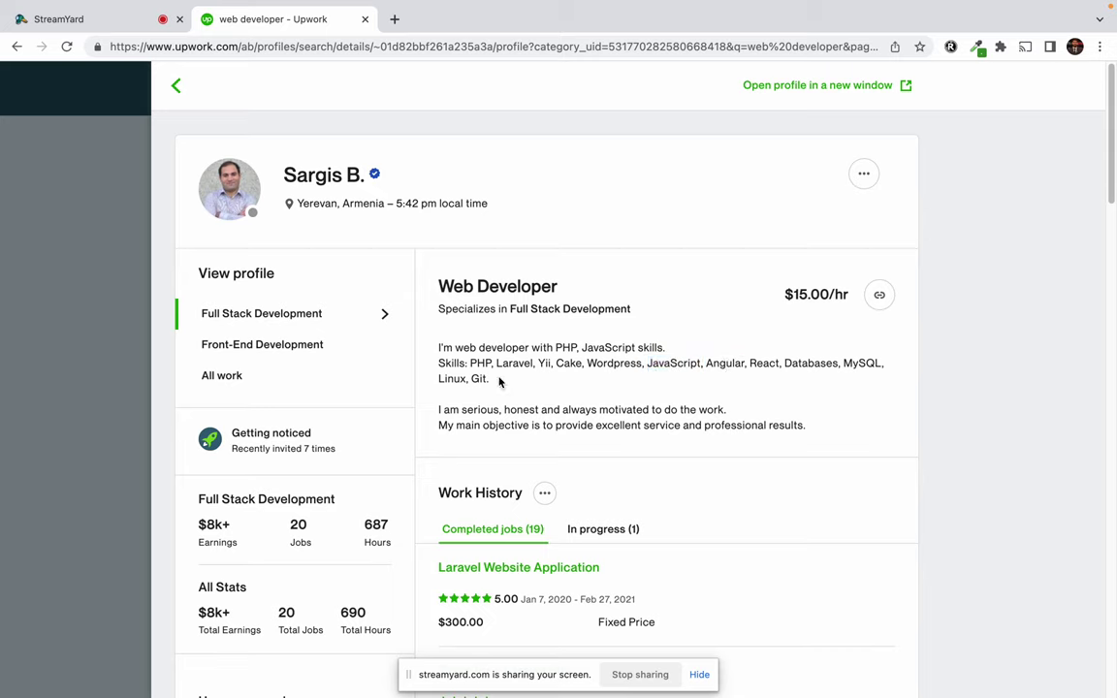